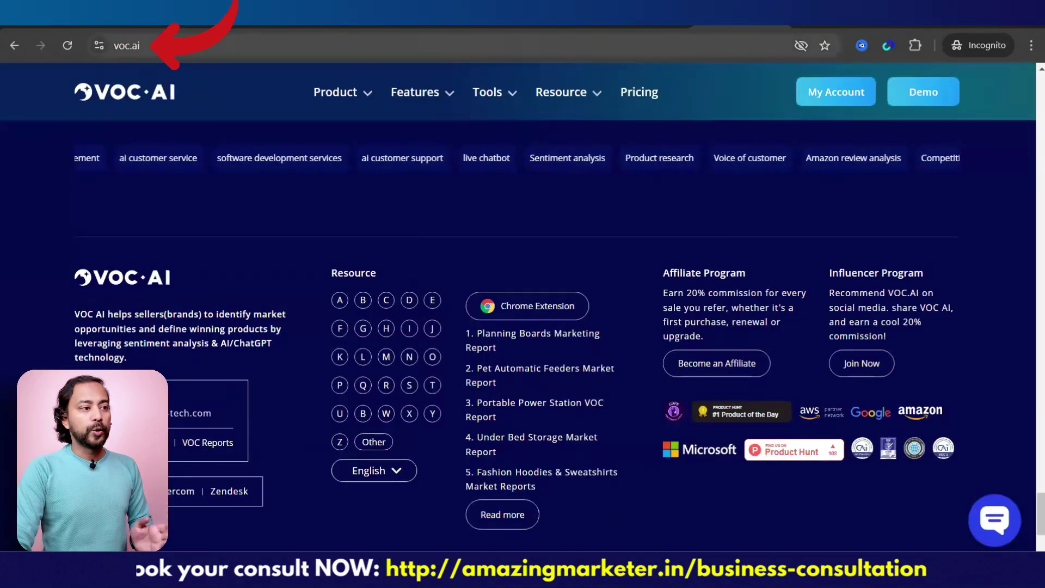
# Open the Chrome extension link in the footer of the VOC.AI website.
pyautogui.scroll(11, 544, 357)
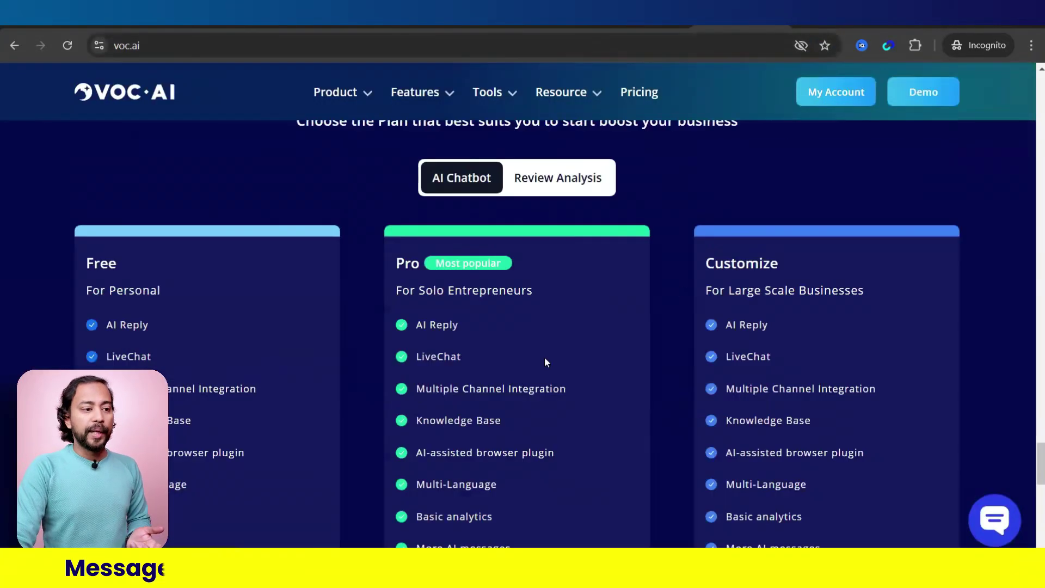
pyautogui.scroll(-14, 544, 357)
pyautogui.scroll(6, 538, 403)
pyautogui.scroll(-3, 537, 407)
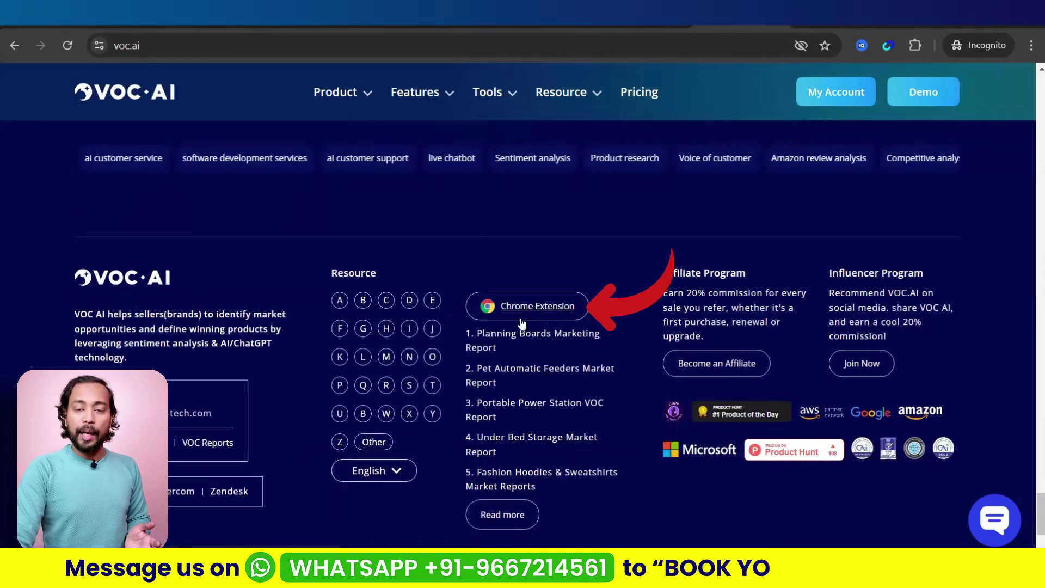
pyautogui.click(522, 322)
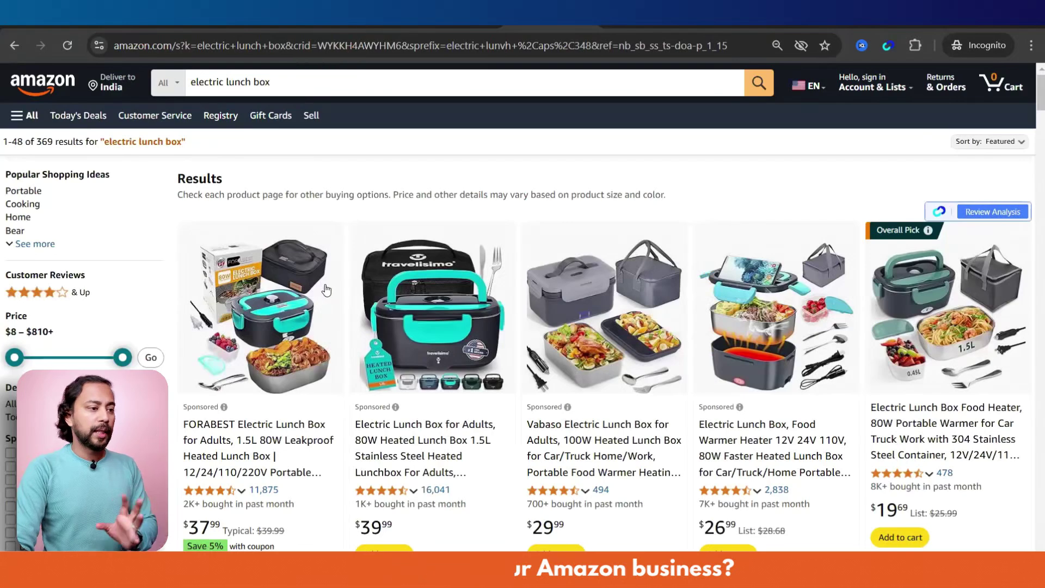
# Browse the Amazon results for "electric lunch box" and open the first FORABEST Electric Lunch Box listing.
pyautogui.scroll(-4, 324, 314)
pyautogui.scroll(2, 323, 314)
pyautogui.scroll(-2, 310, 326)
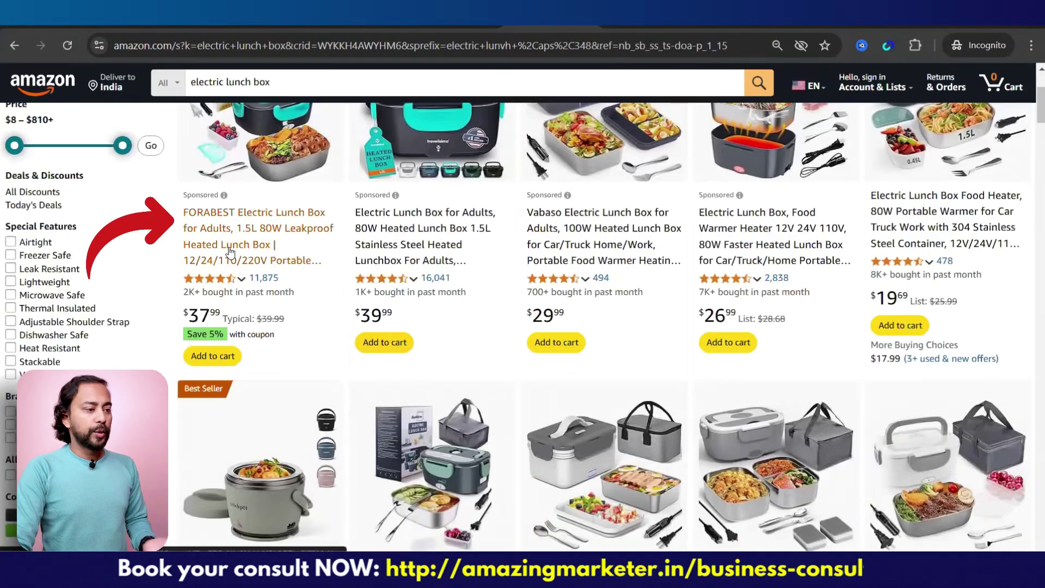
pyautogui.scroll(4, 234, 441)
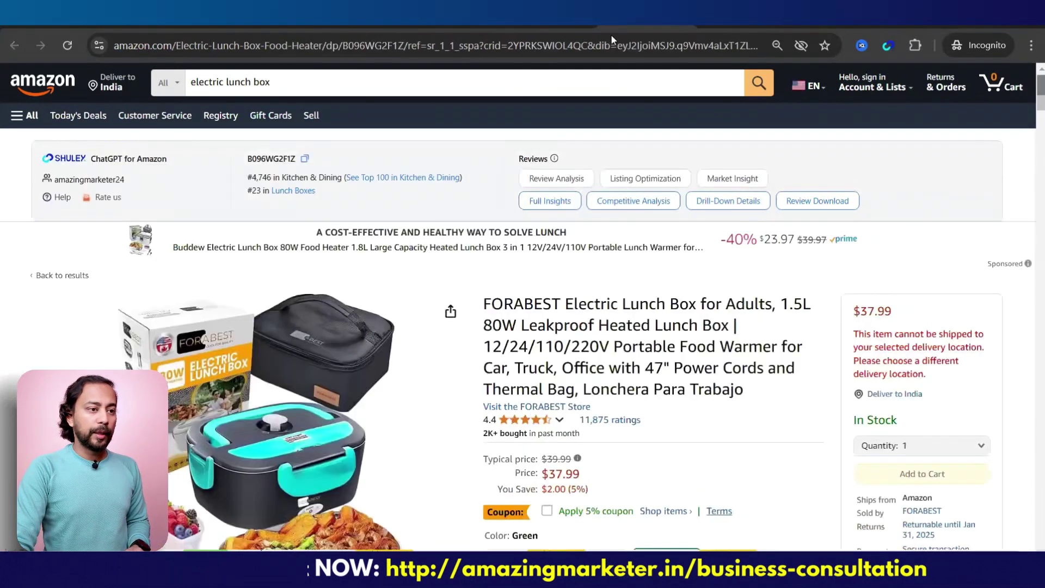
# Run the Shulex Review Analysis on the FORABEST lunch box listing and examine its customer profile and pros.
pyautogui.scroll(-4, 546, 372)
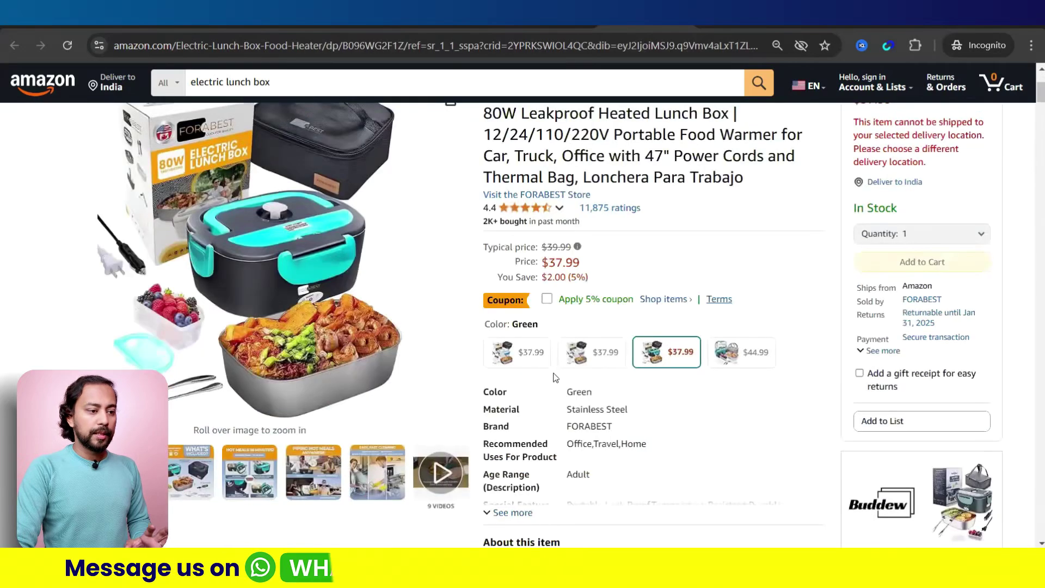
pyautogui.scroll(4, 550, 381)
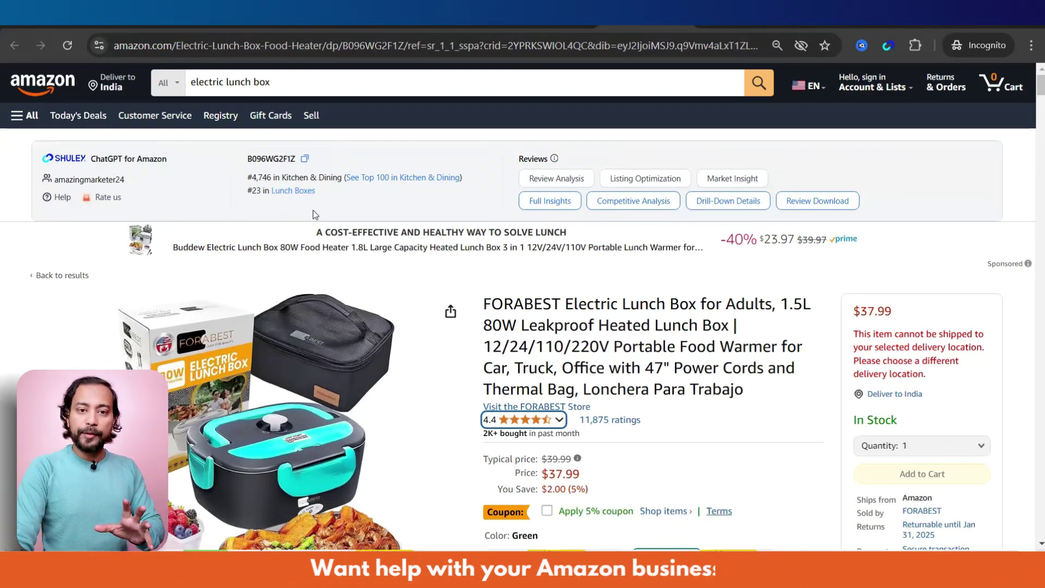
pyautogui.click(557, 180)
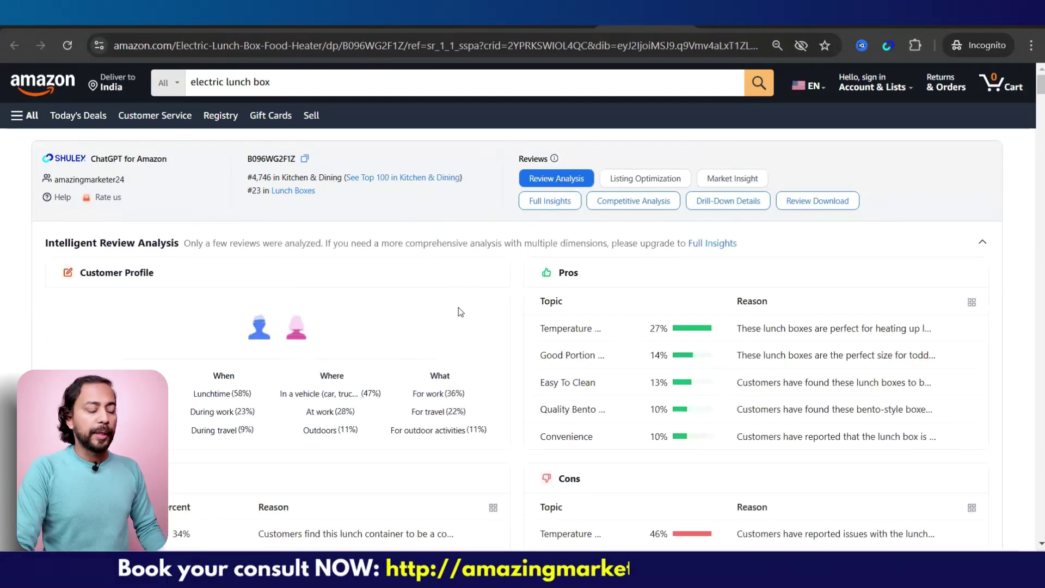
pyautogui.scroll(-4, 460, 312)
pyautogui.scroll(4, 460, 325)
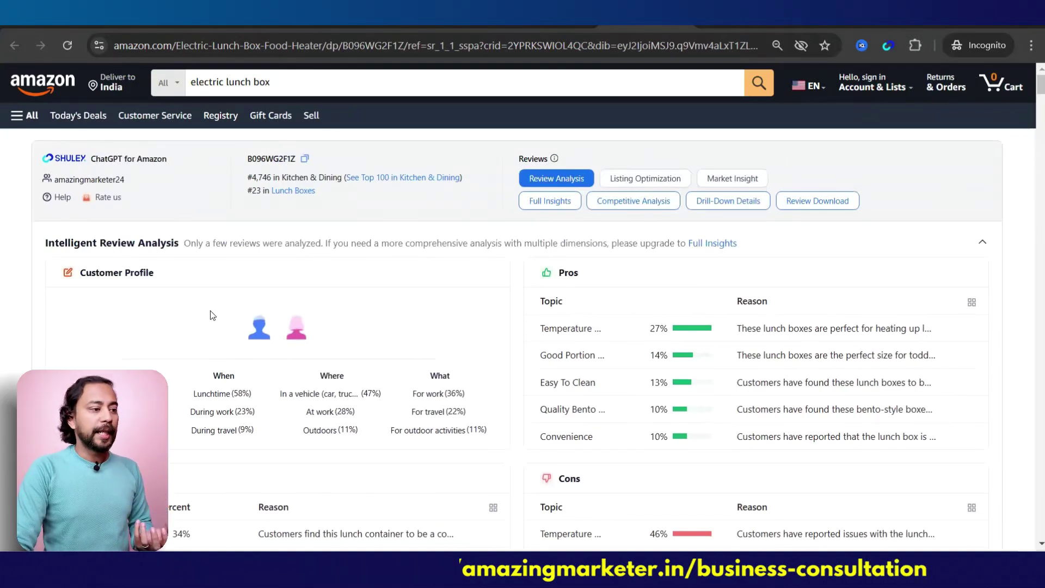
pyautogui.scroll(-4, 207, 322)
pyautogui.scroll(4, 145, 267)
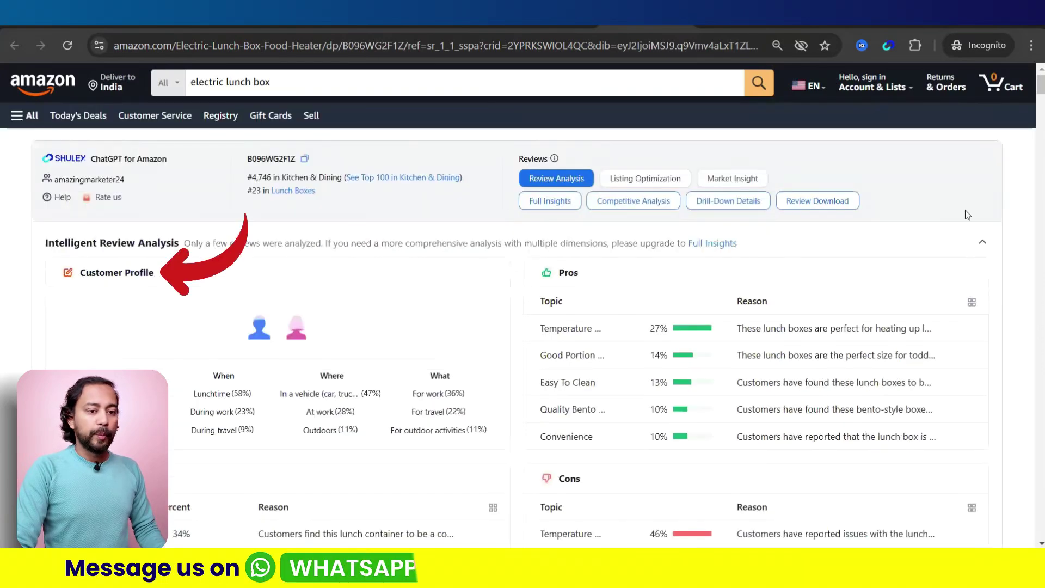
pyautogui.scroll(-1, 141, 311)
pyautogui.scroll(-2, 117, 282)
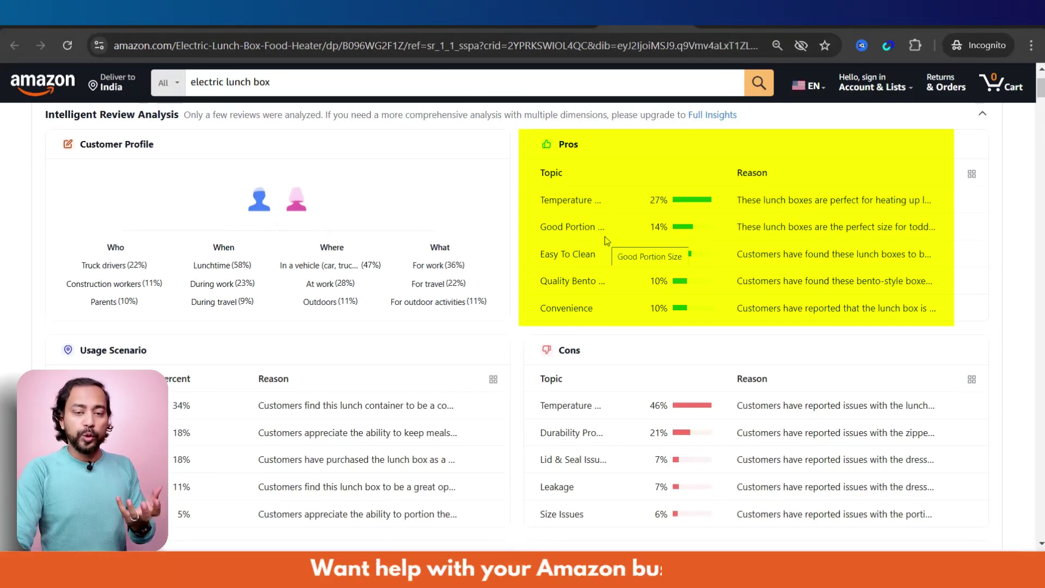
# Examine the listing's product images below the analysis, including the "Hot Meals in Minutes!" image.
pyautogui.scroll(-12, 600, 234)
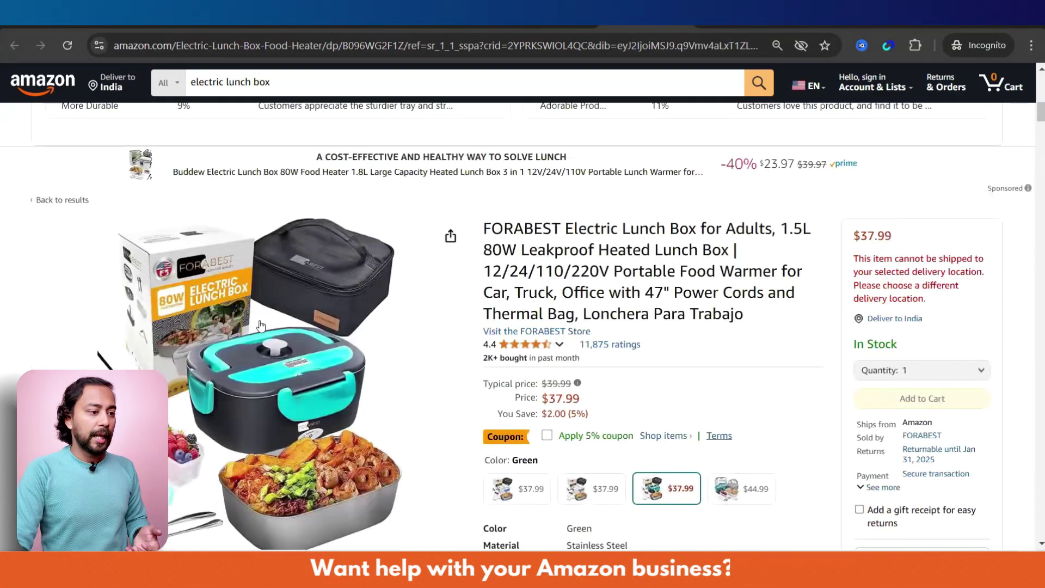
pyautogui.scroll(-1, 264, 472)
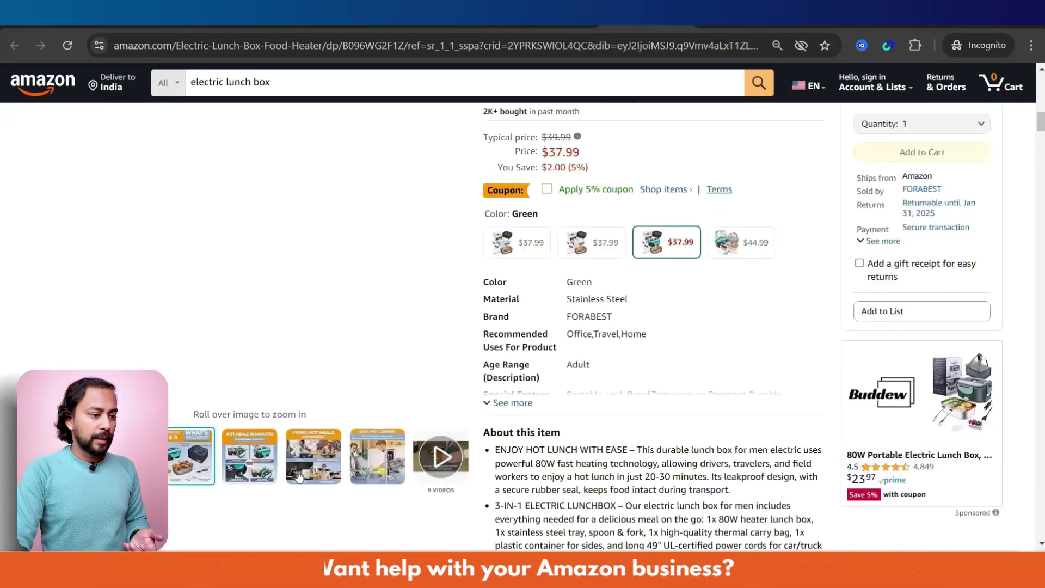
pyautogui.scroll(2, 321, 395)
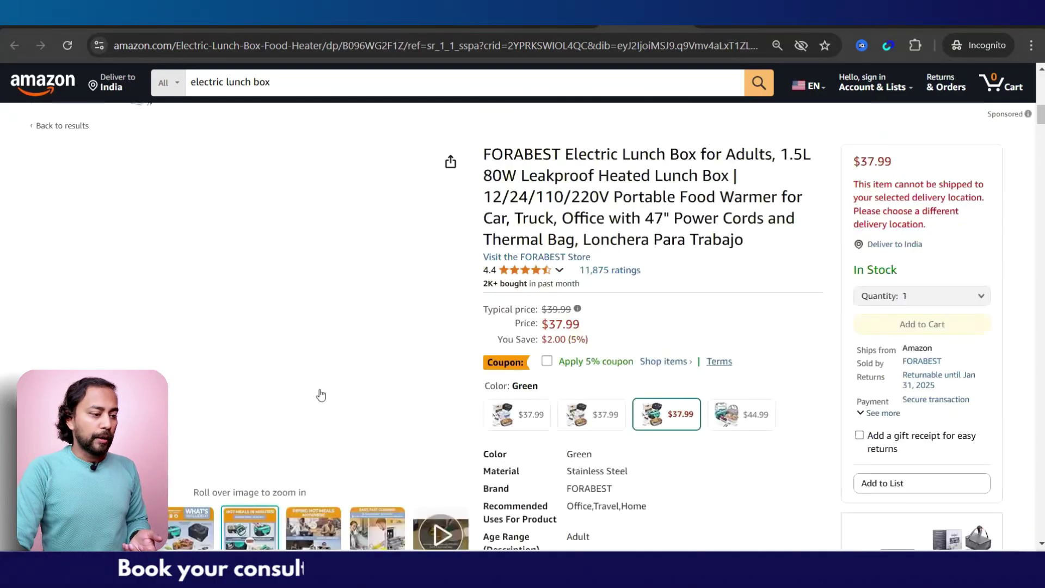
pyautogui.scroll(-1, 308, 408)
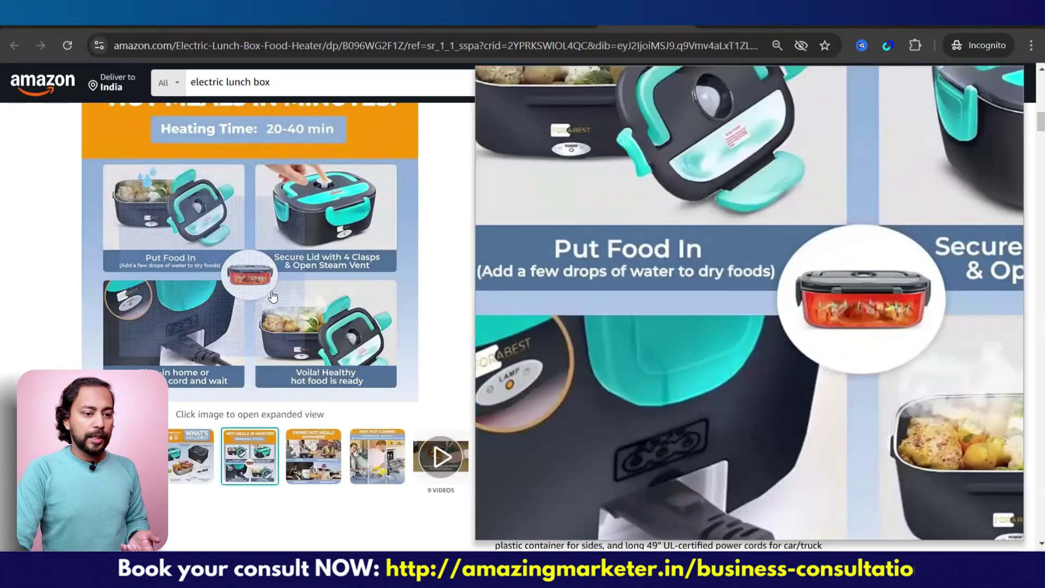
pyautogui.scroll(5, 357, 311)
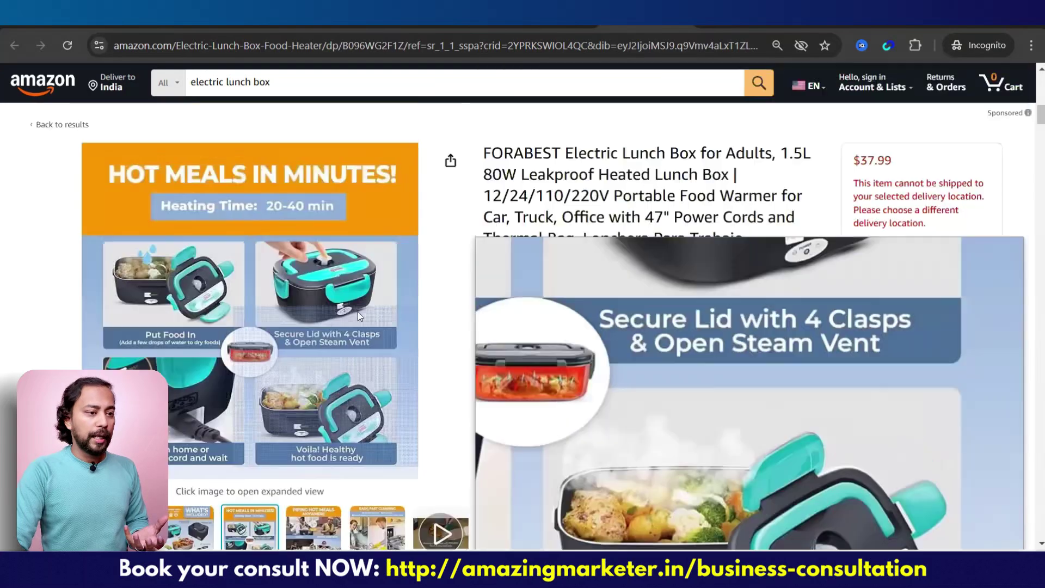
# Return to the review analysis, expand the Pros table to read the full reasons, and close it.
pyautogui.scroll(-2, 732, 326)
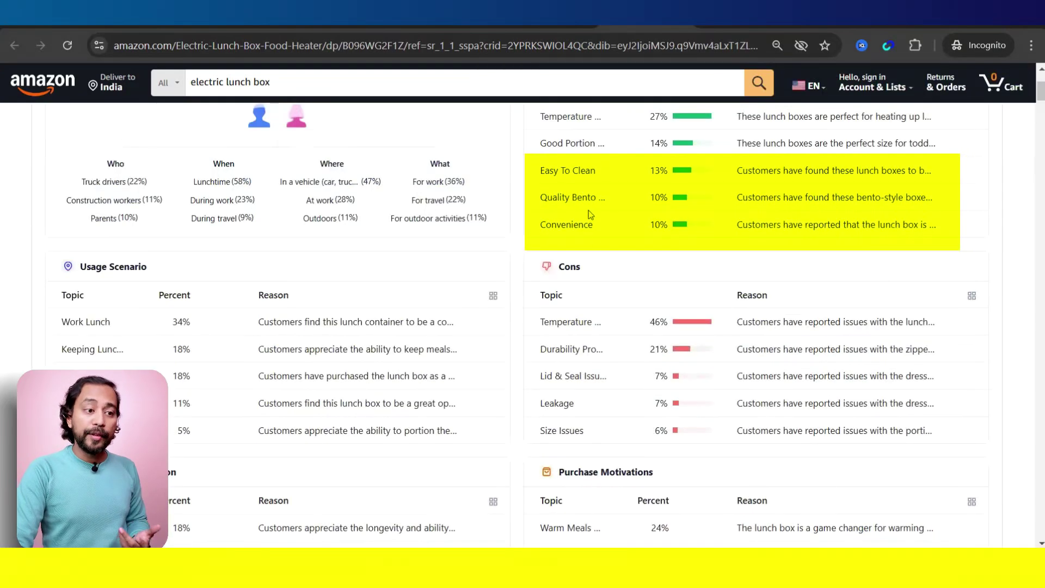
pyautogui.scroll(2, 597, 253)
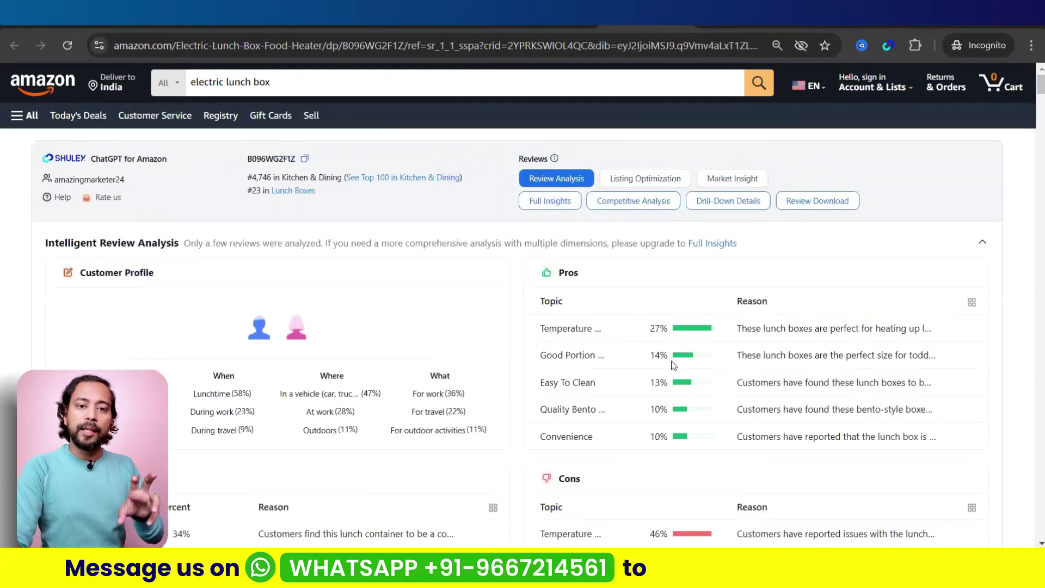
pyautogui.scroll(-4, 674, 363)
pyautogui.scroll(4, 680, 357)
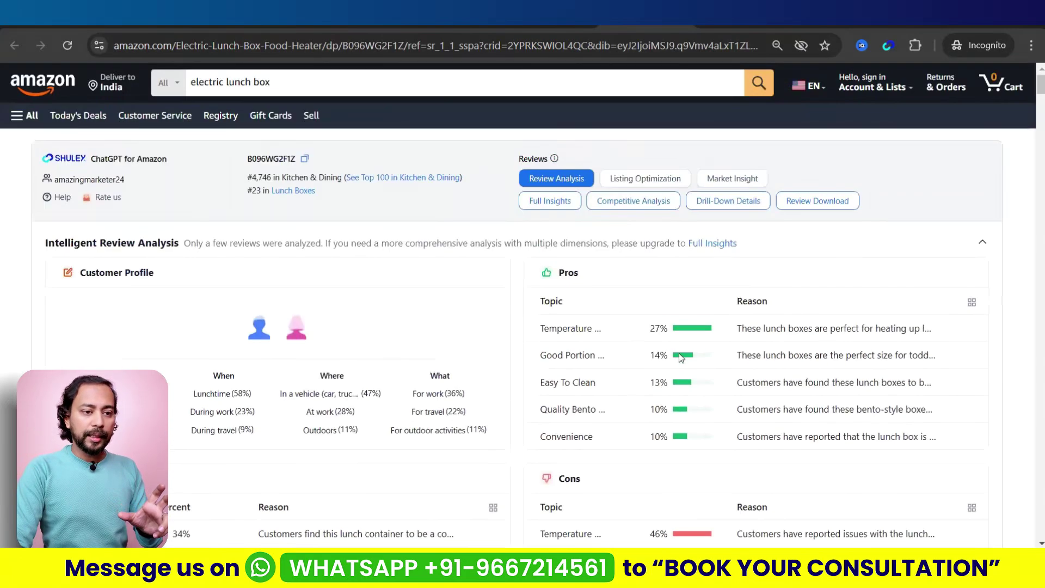
pyautogui.click(972, 303)
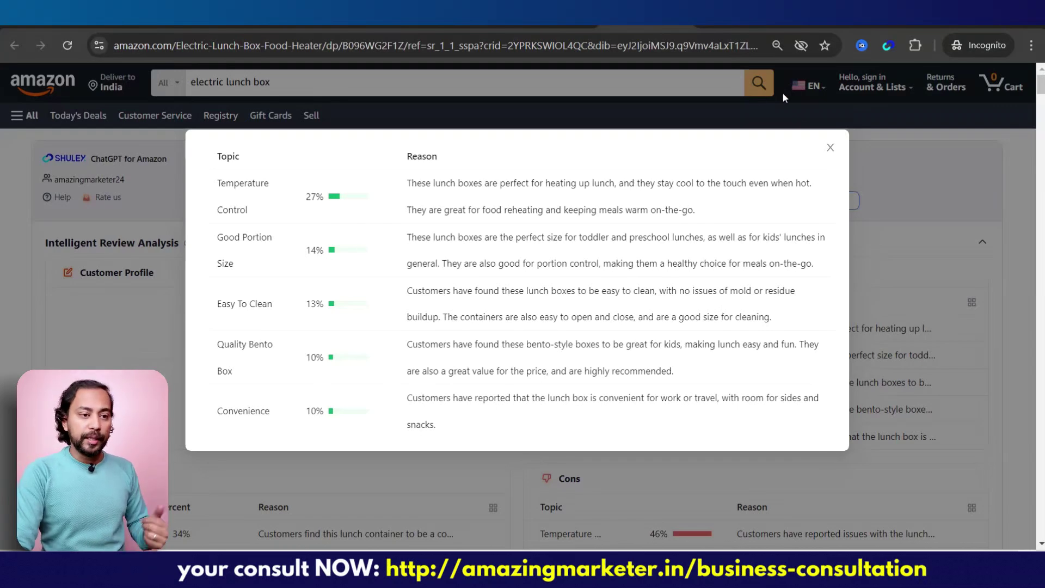
pyautogui.click(830, 148)
# Expand the Cons table to read the full customer complaints, and close it.
pyautogui.scroll(-4, 771, 321)
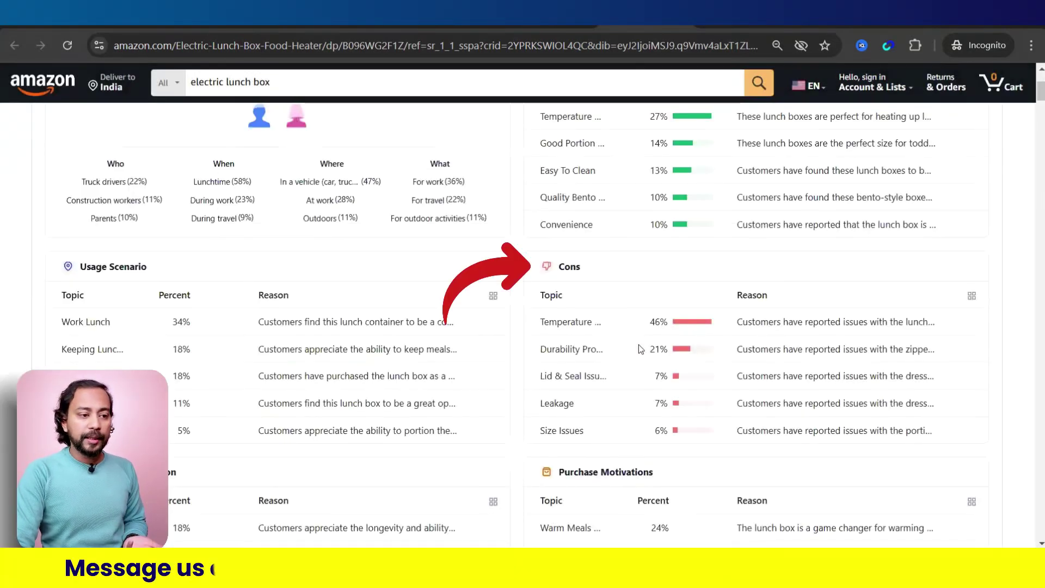
pyautogui.click(972, 296)
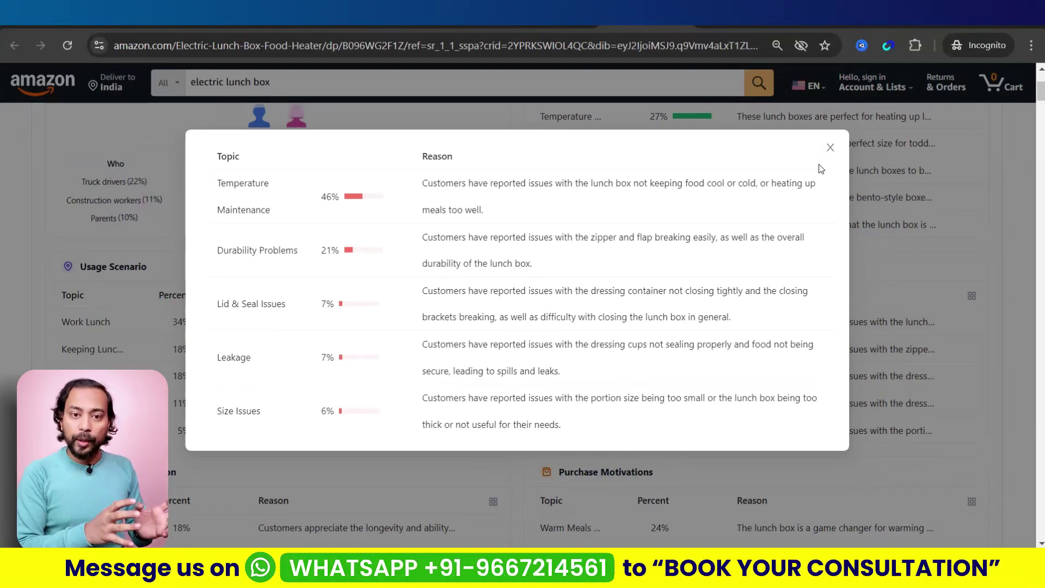
pyautogui.click(830, 147)
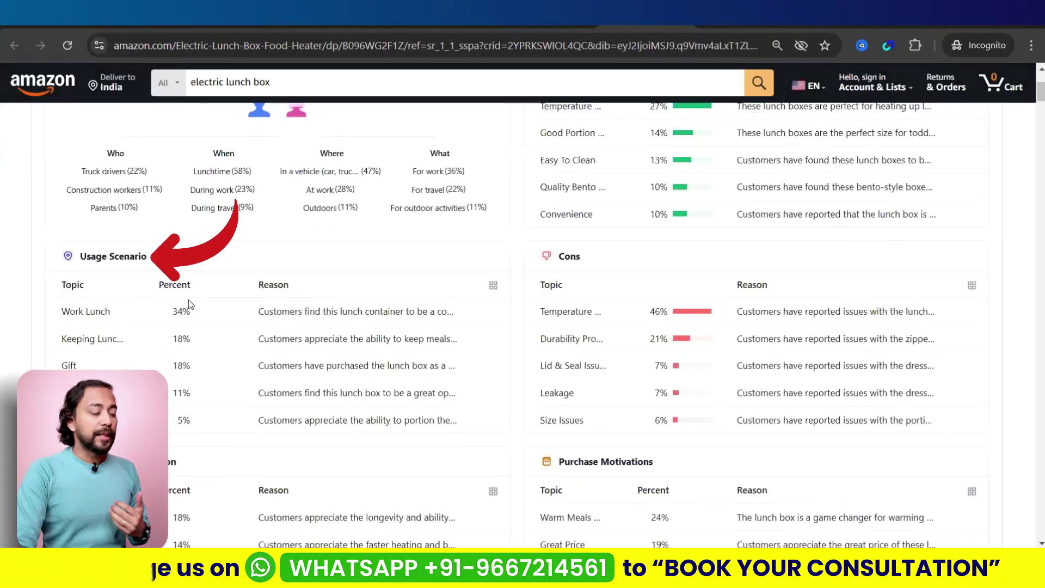
# Expand the Usage Scenario table to read how customers use the lunch box, and close it.
pyautogui.scroll(-3, 188, 300)
pyautogui.scroll(3, 188, 299)
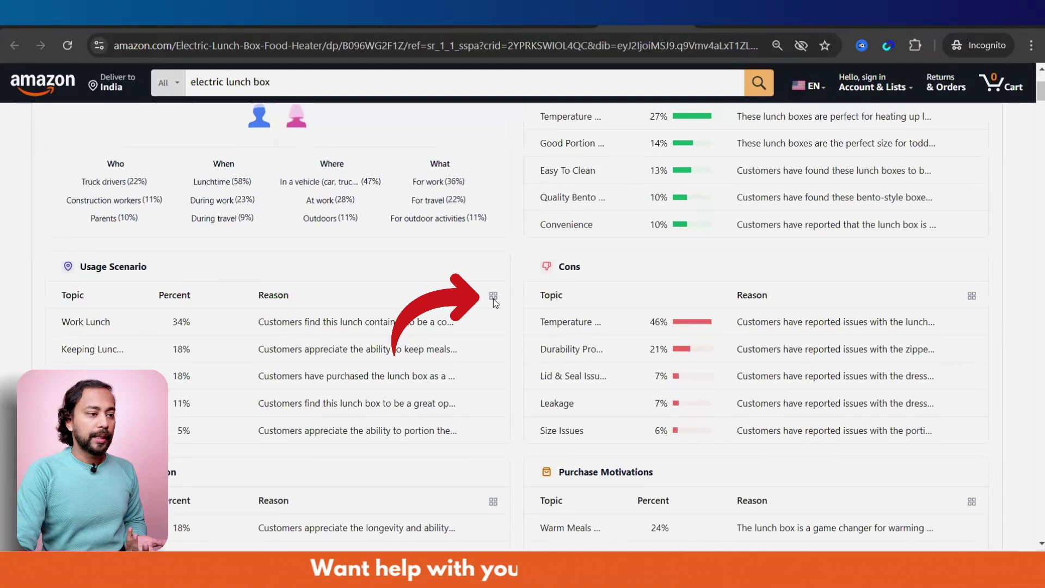
pyautogui.click(493, 297)
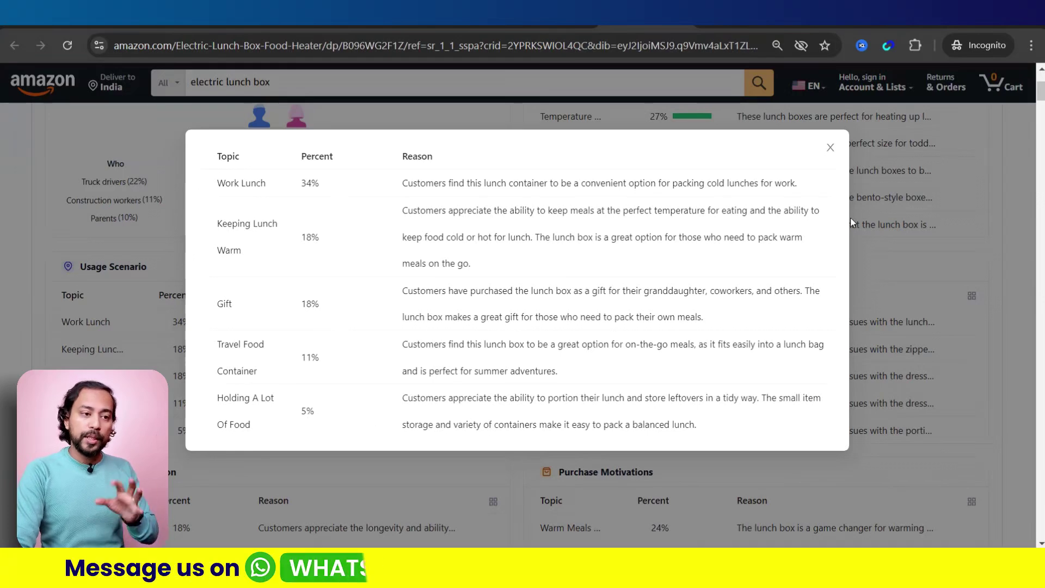
pyautogui.click(829, 153)
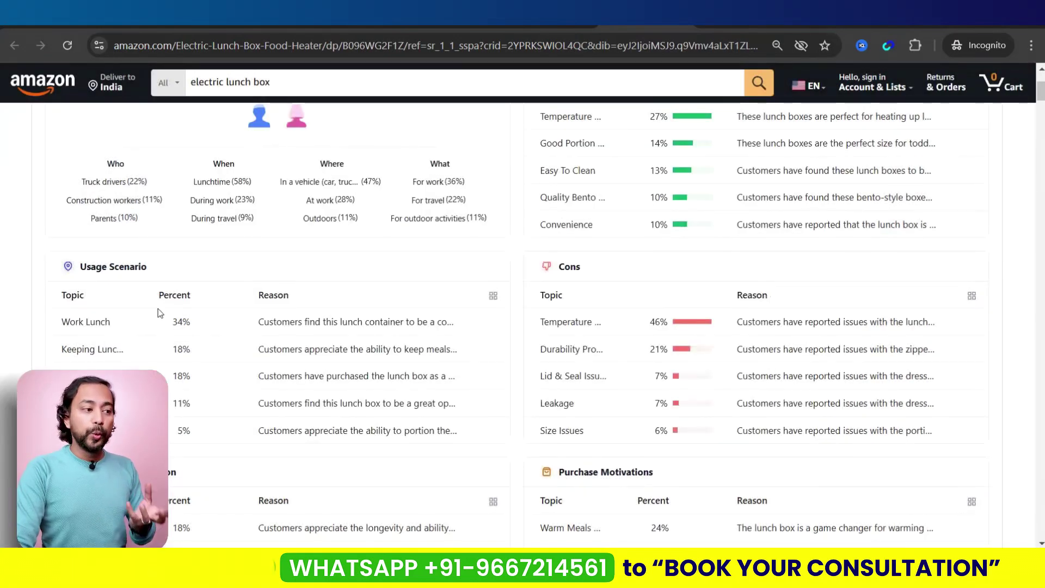
# Expand the Customer Expectation table to read what buyers want from the product, and close it.
pyautogui.scroll(-3, 159, 321)
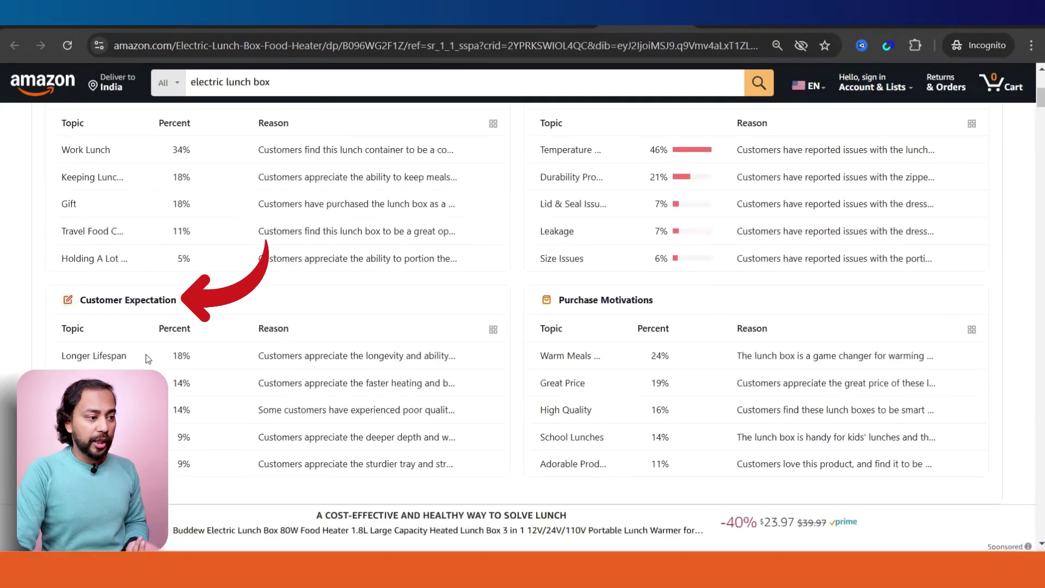
pyautogui.click(493, 330)
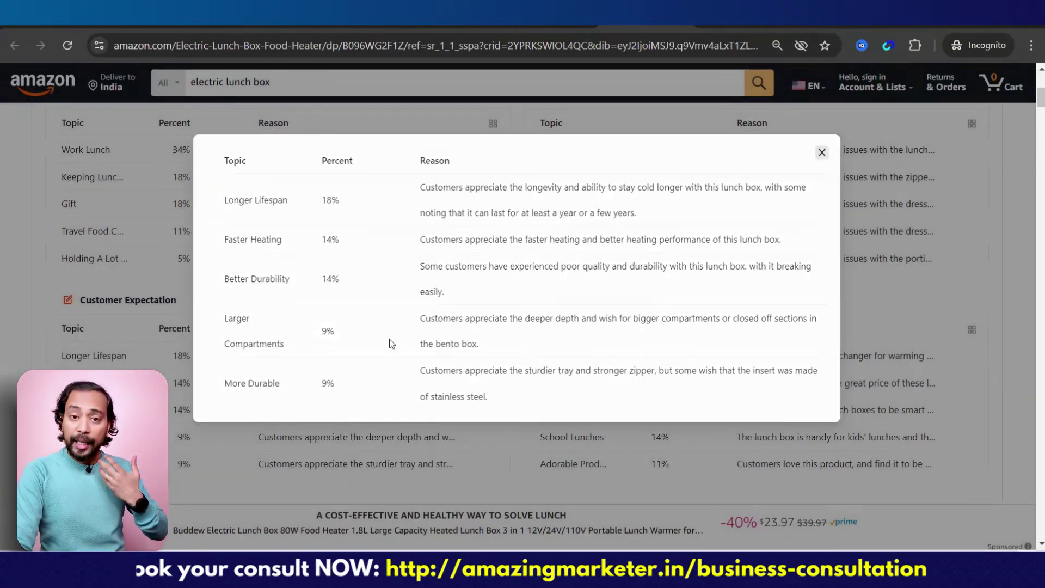
pyautogui.click(829, 152)
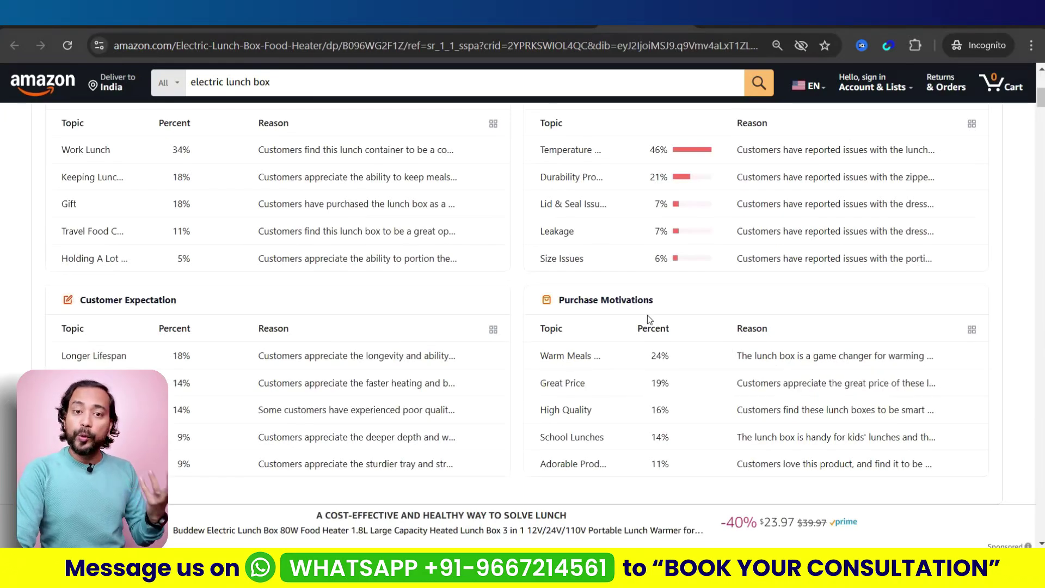
# Expand the Purchase Motivations table to read why customers buy the lunch box, and close it.
pyautogui.scroll(5, 647, 326)
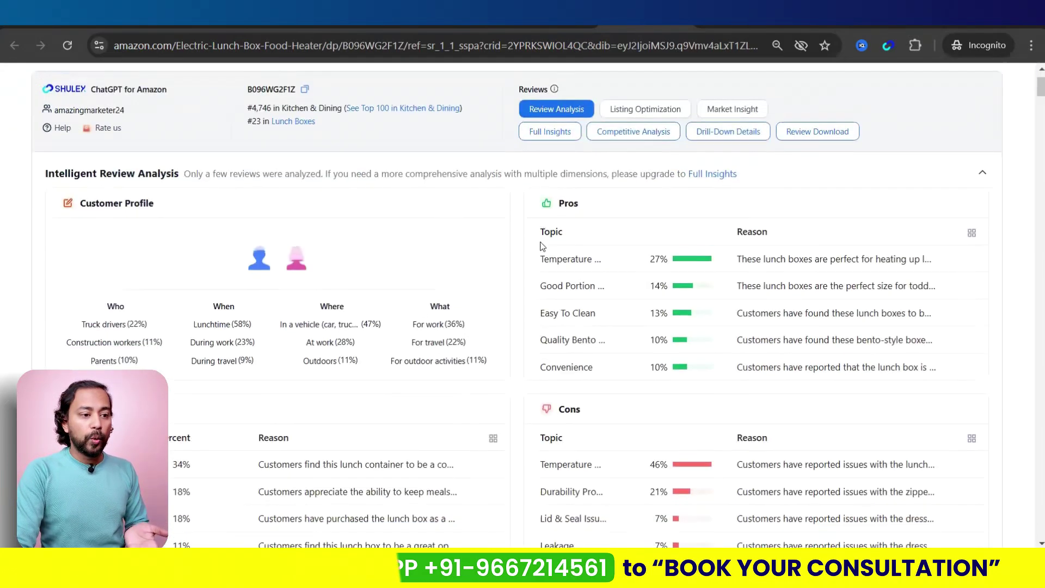
pyautogui.scroll(-10, 541, 246)
pyautogui.scroll(3, 613, 366)
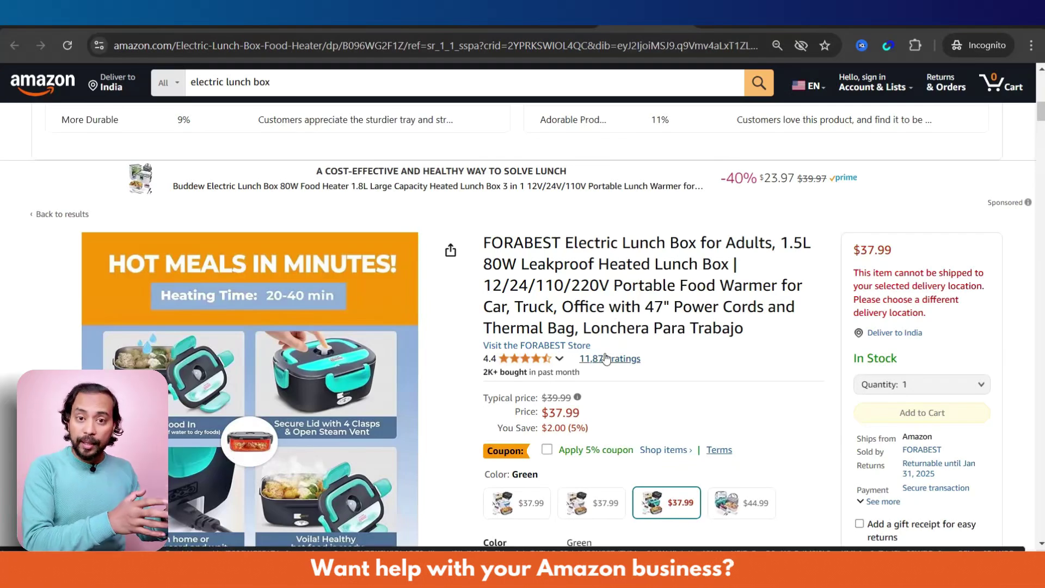
pyautogui.scroll(3, 632, 354)
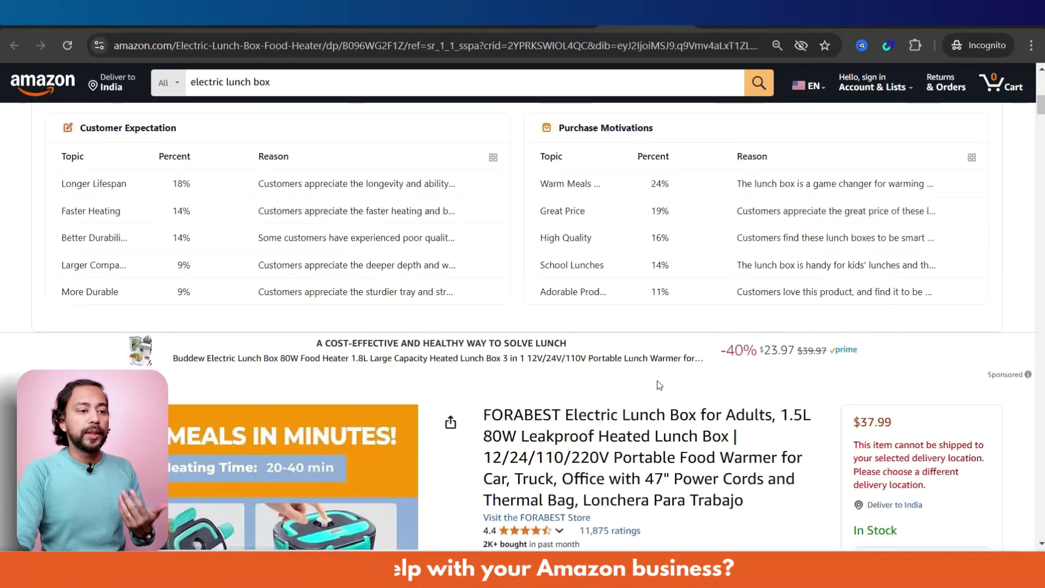
pyautogui.click(972, 158)
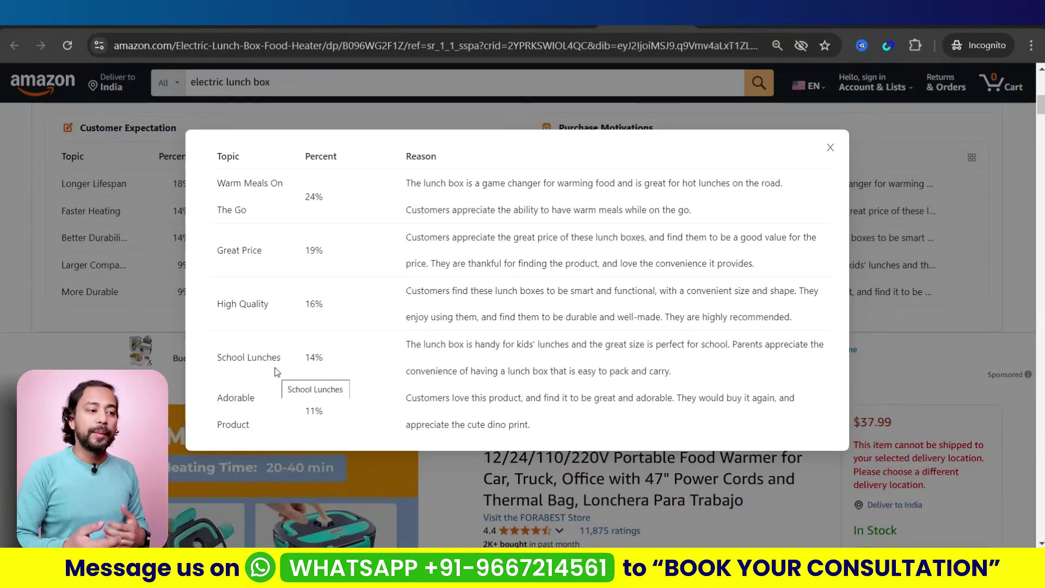
pyautogui.click(830, 148)
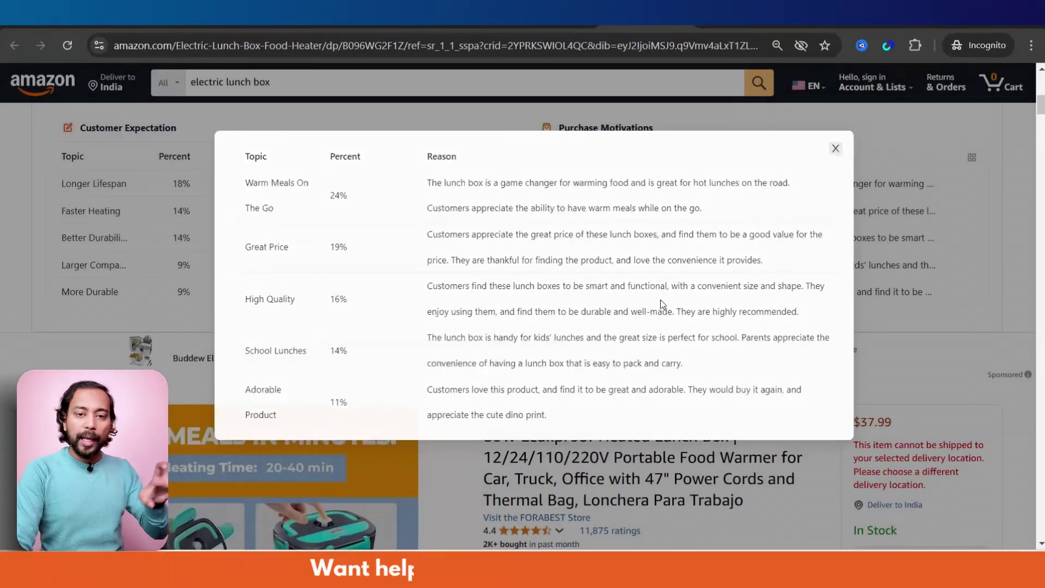
pyautogui.scroll(6, 646, 396)
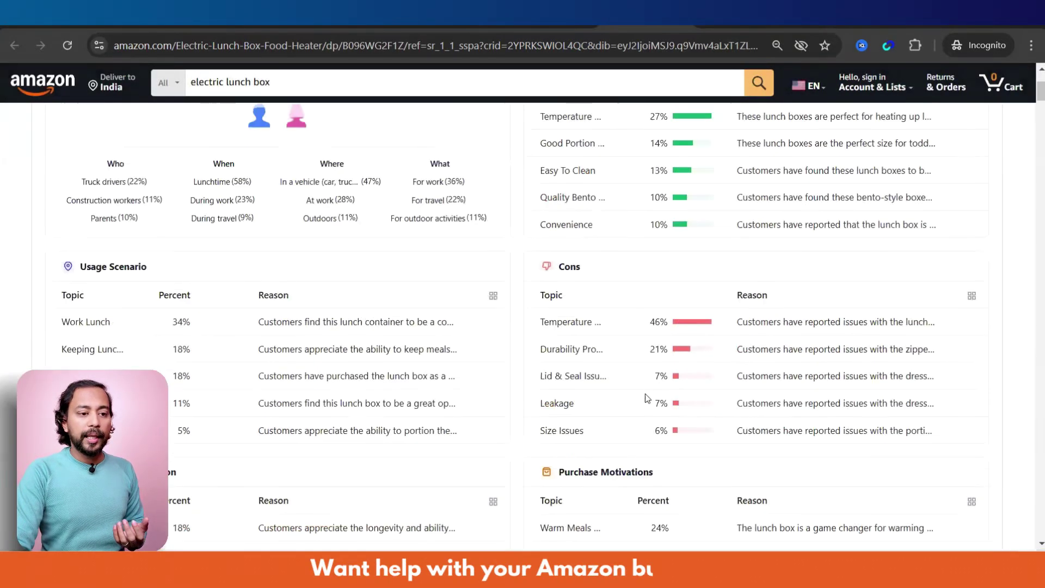
# Switch to the VOC.AI web app and search its Amazon Review Analysis for "electric lunch box" in the US marketplace.
pyautogui.scroll(4, 645, 394)
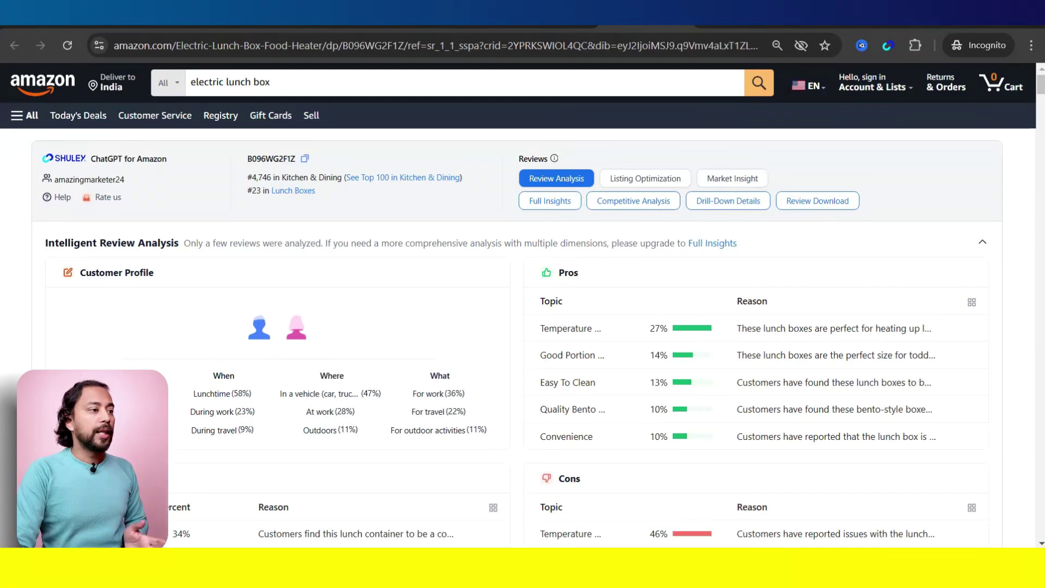
pyautogui.click(79, 27)
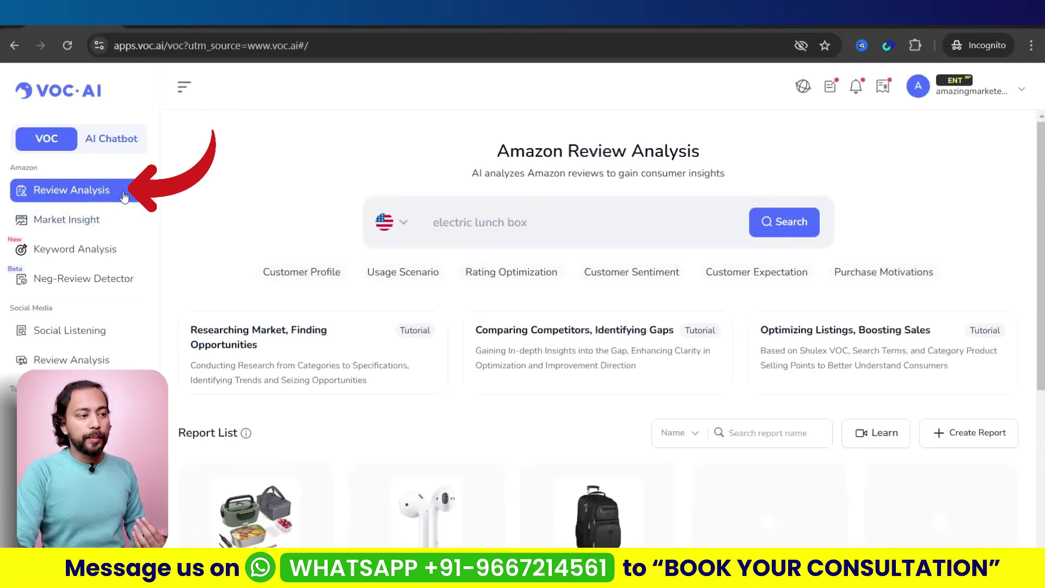
pyautogui.click(430, 225)
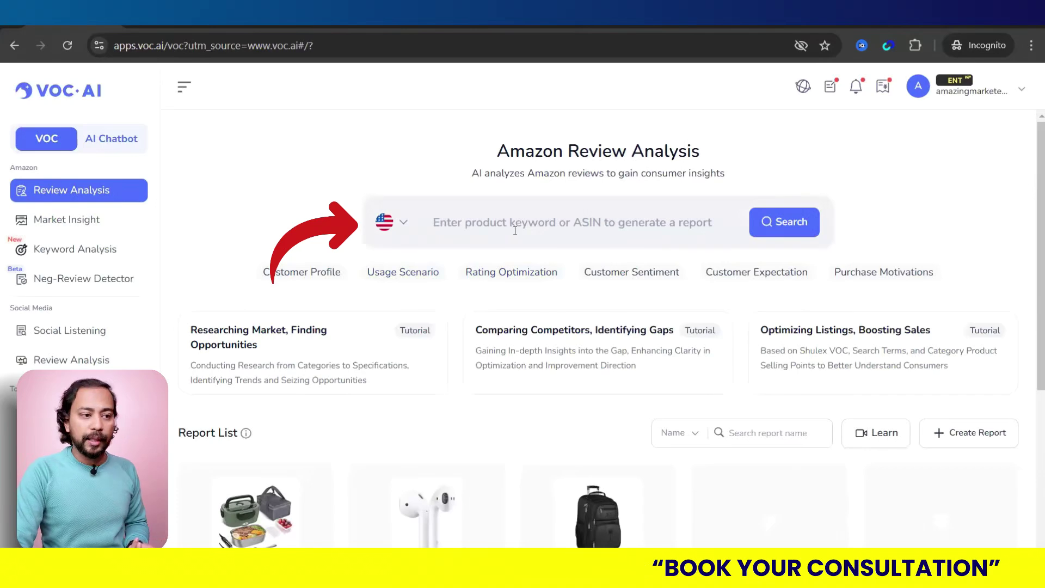
pyautogui.click(515, 231)
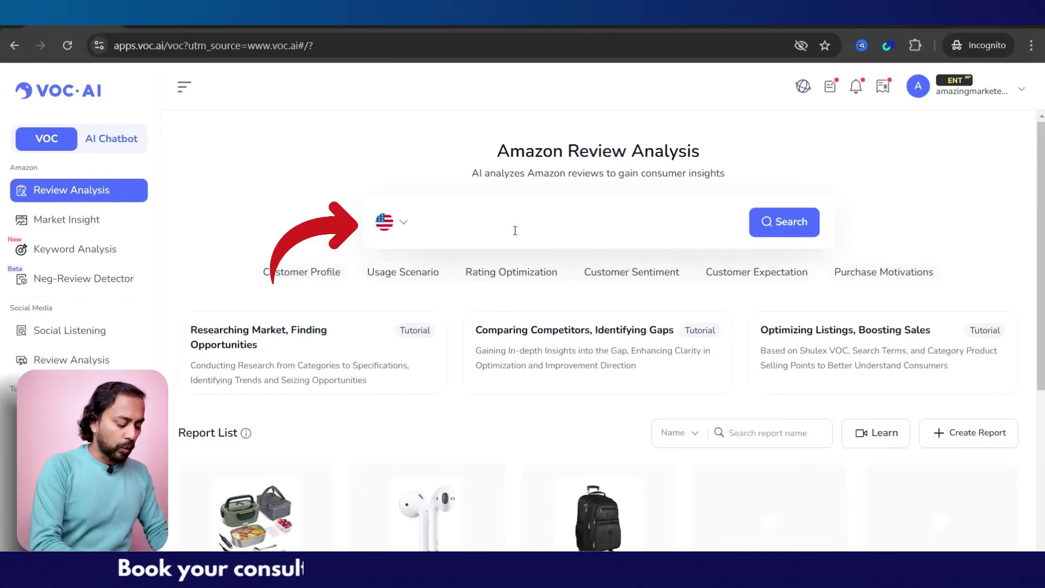
pyautogui.write('elect')
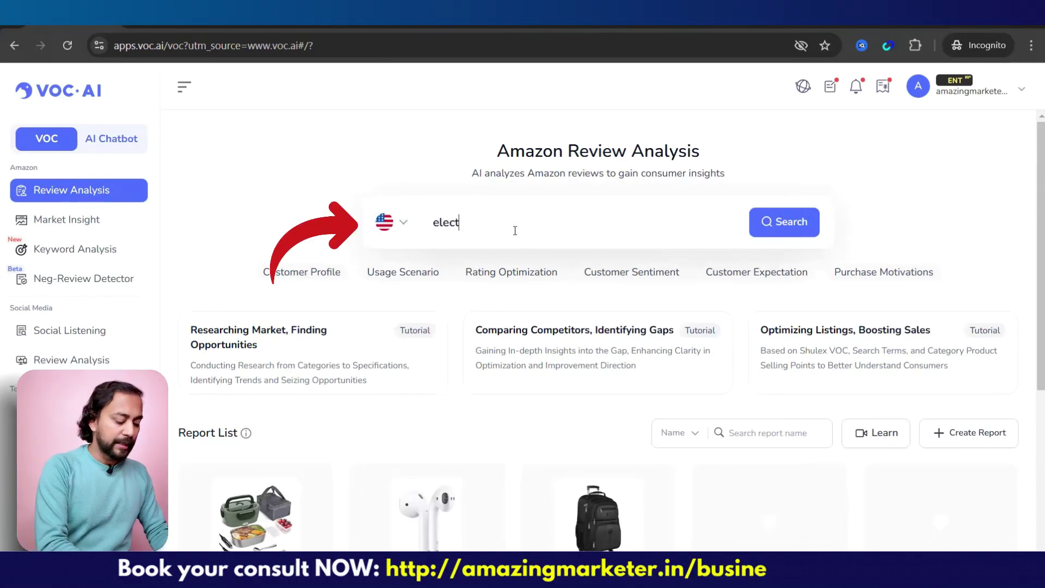
pyautogui.write('ric lun')
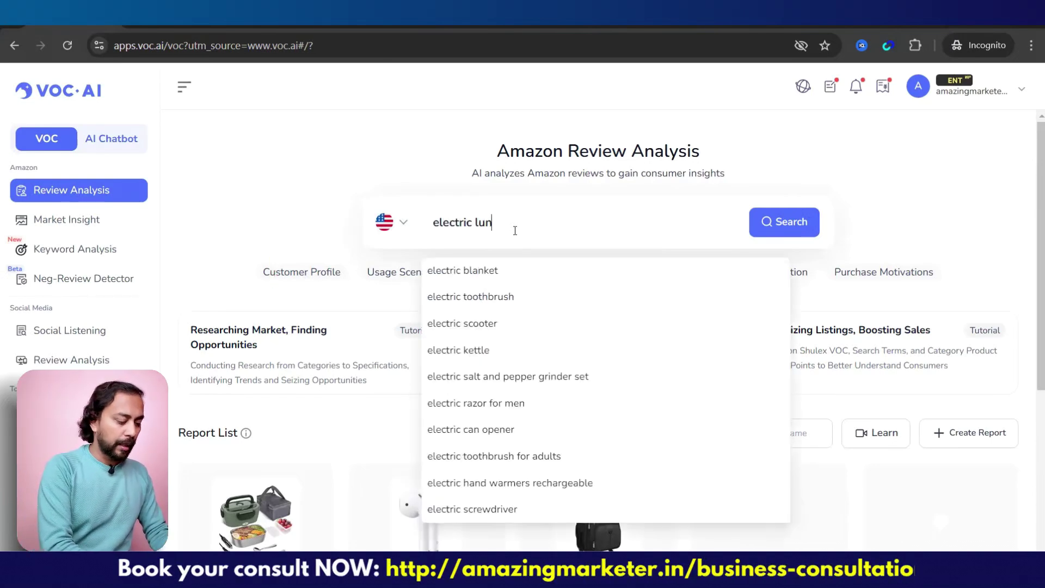
pyautogui.write('ch box')
pyautogui.click(784, 235)
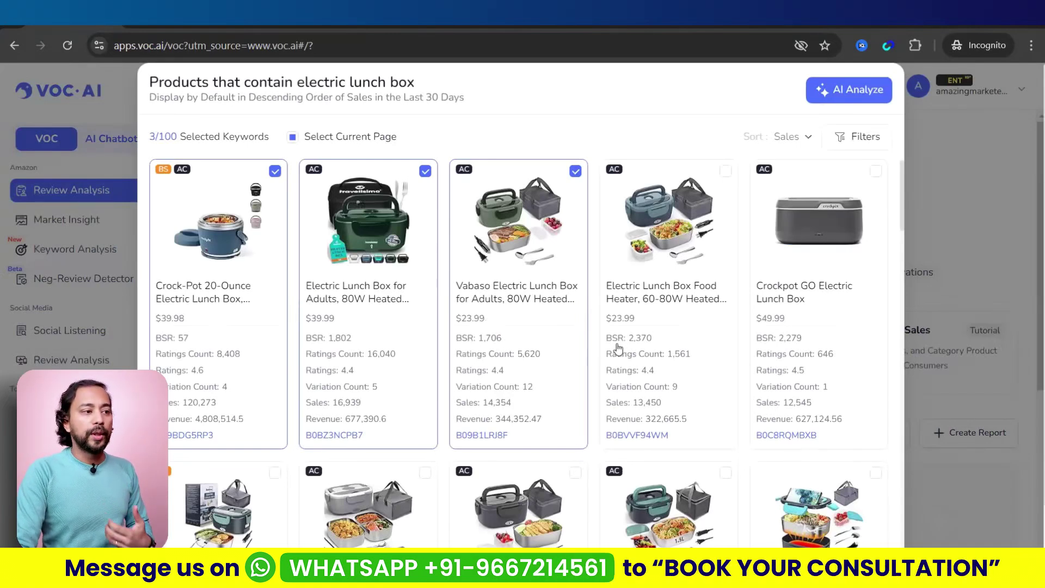
# Browse the electric lunch box products offered for analysis, and close the product selection without running an analysis.
pyautogui.scroll(-9, 611, 417)
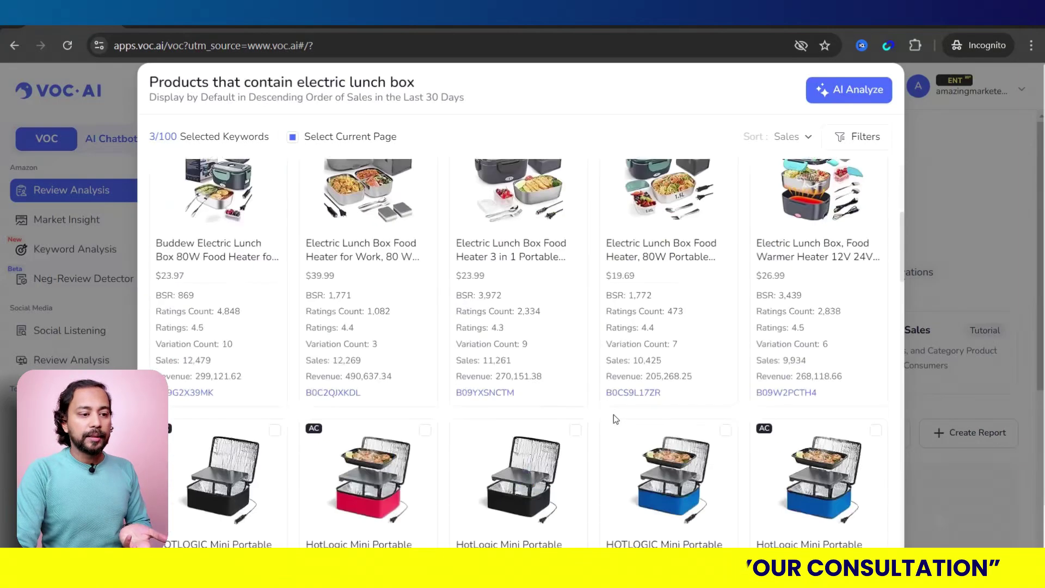
pyautogui.scroll(-15, 614, 418)
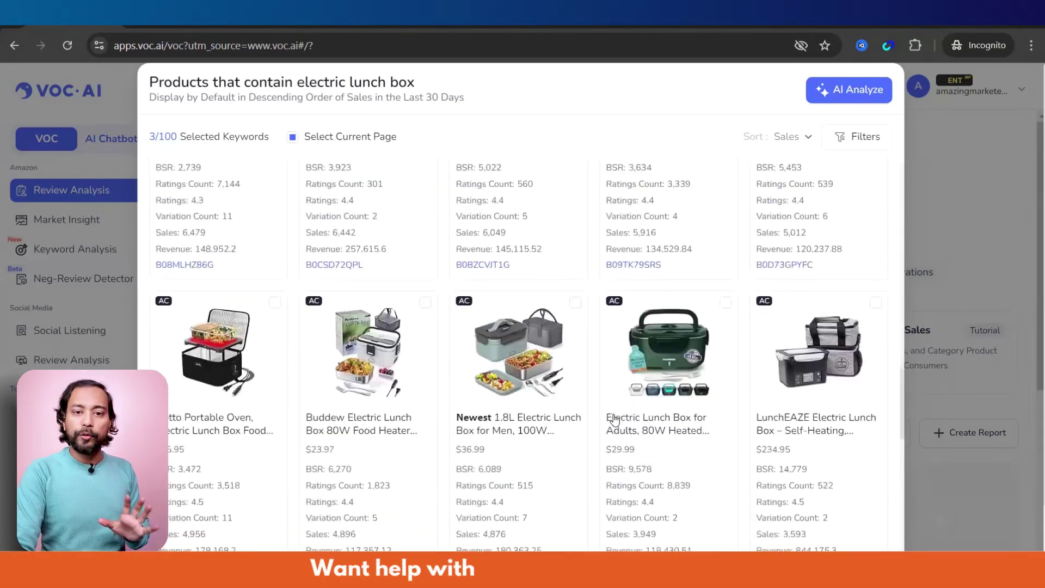
pyautogui.scroll(20, 613, 416)
pyautogui.scroll(-8, 612, 419)
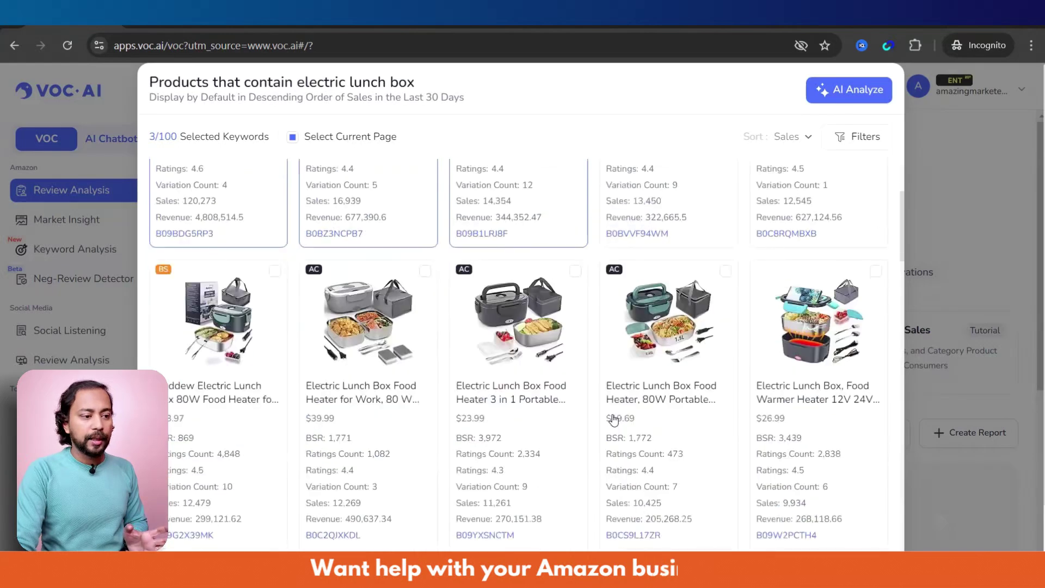
pyautogui.scroll(-3, 613, 420)
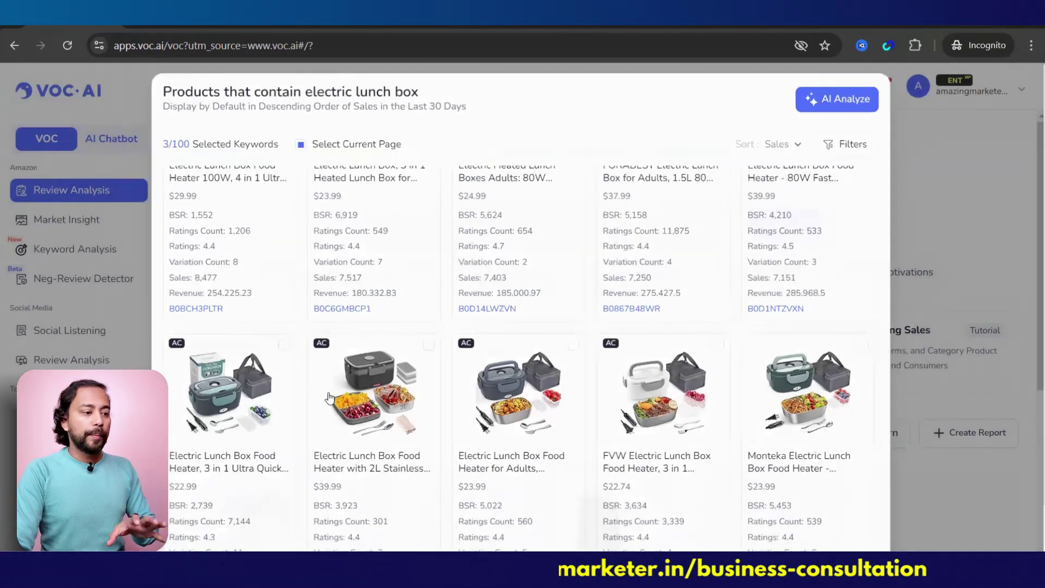
pyautogui.click(946, 282)
# Open the existing "US / electric lunch box" report and check its full list of included products, returning to the report's insights.
pyautogui.scroll(-3, 299, 381)
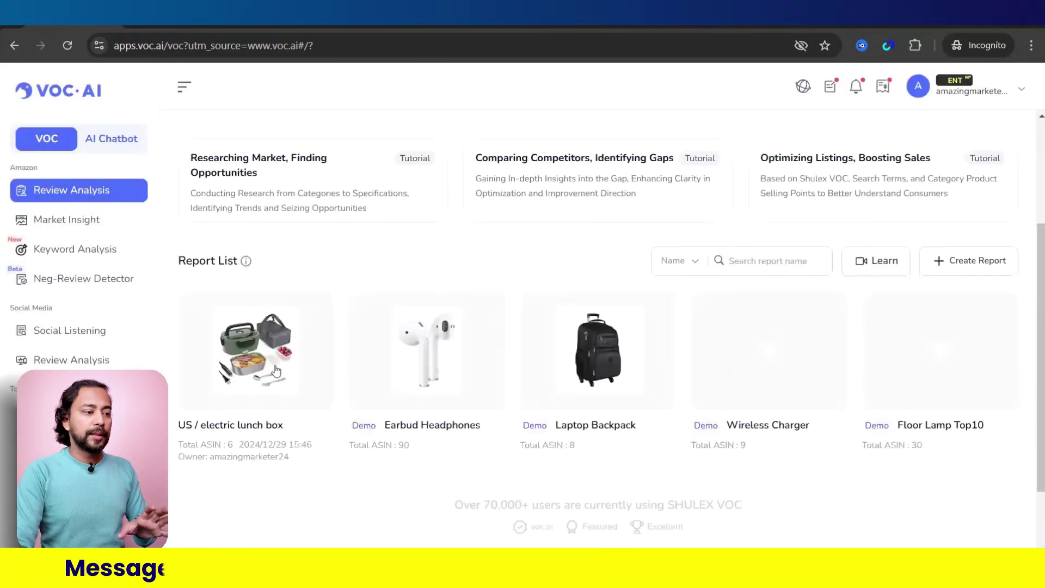
pyautogui.click(274, 369)
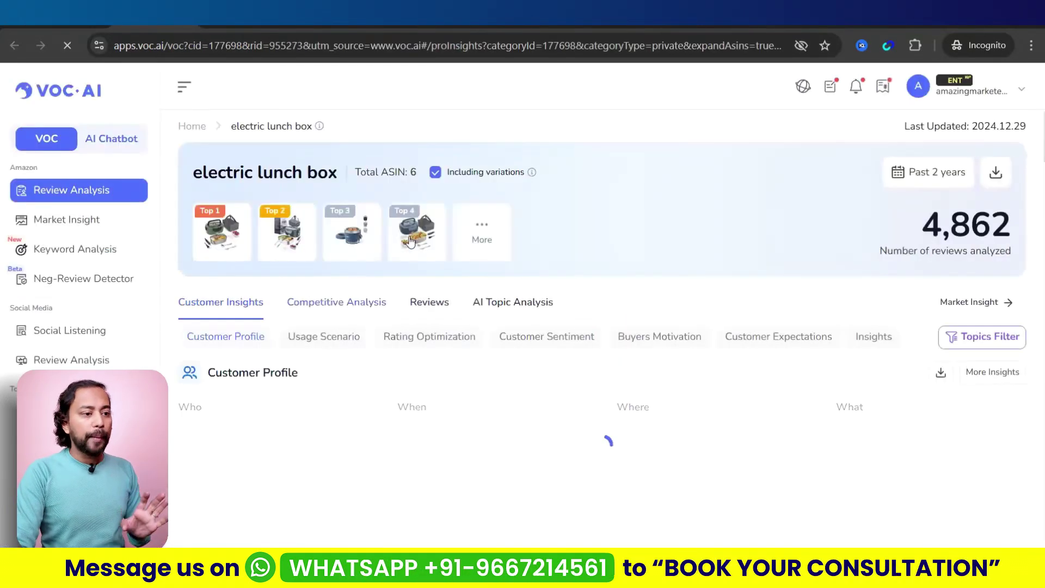
pyautogui.click(493, 235)
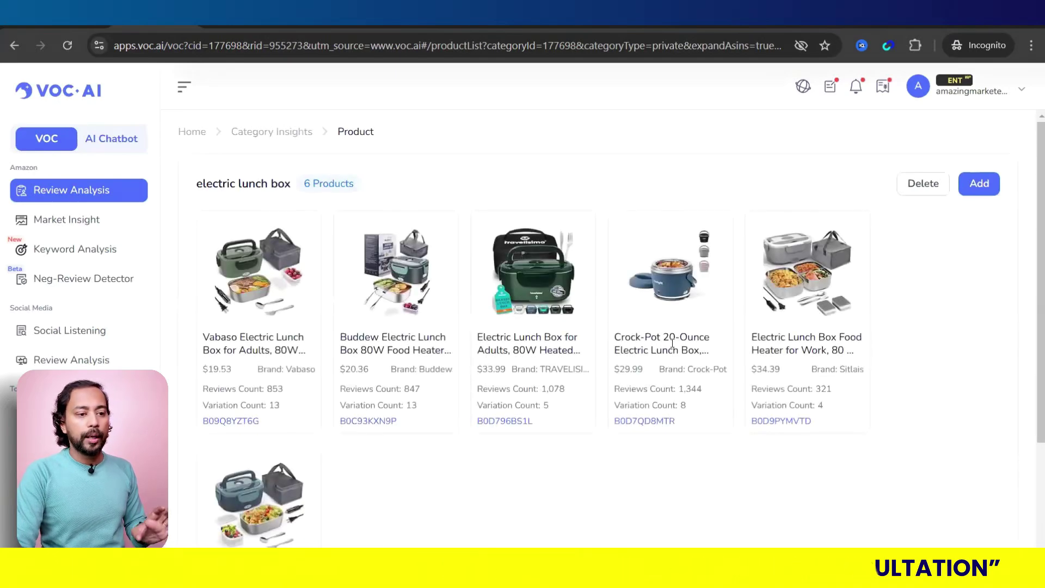
pyautogui.scroll(-3, 354, 474)
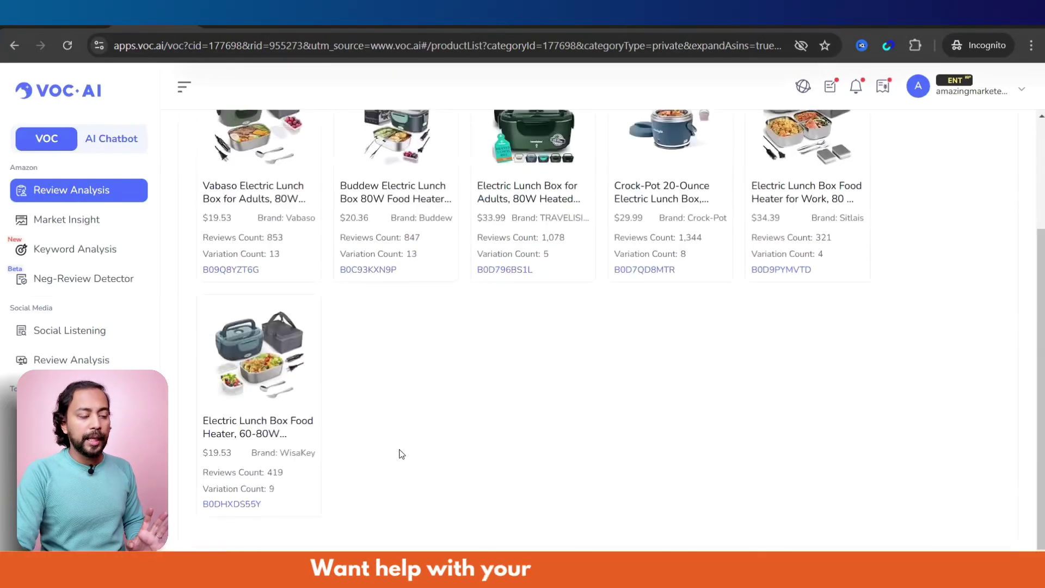
pyautogui.scroll(3, 399, 453)
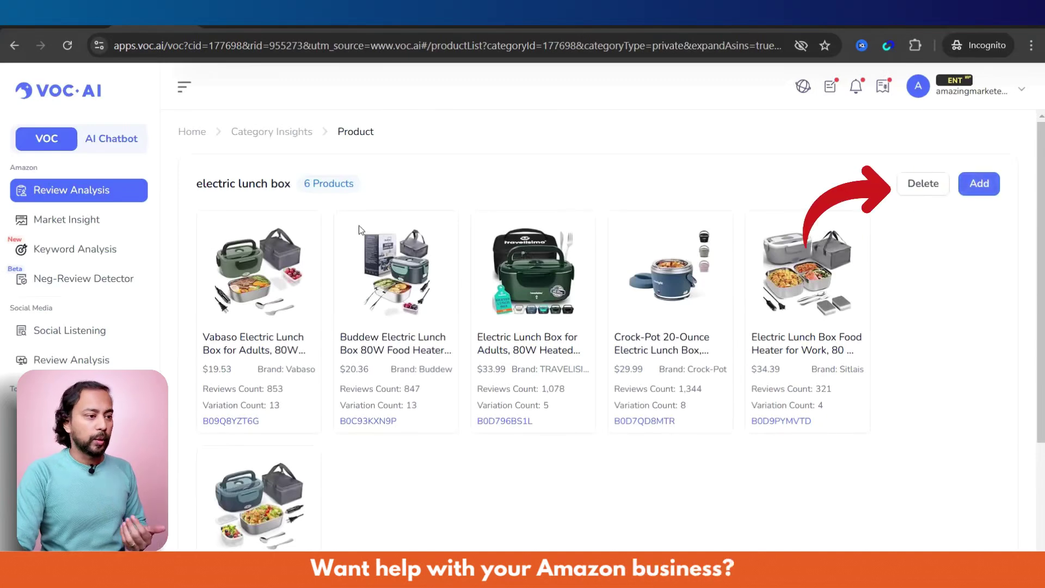
pyautogui.click(293, 143)
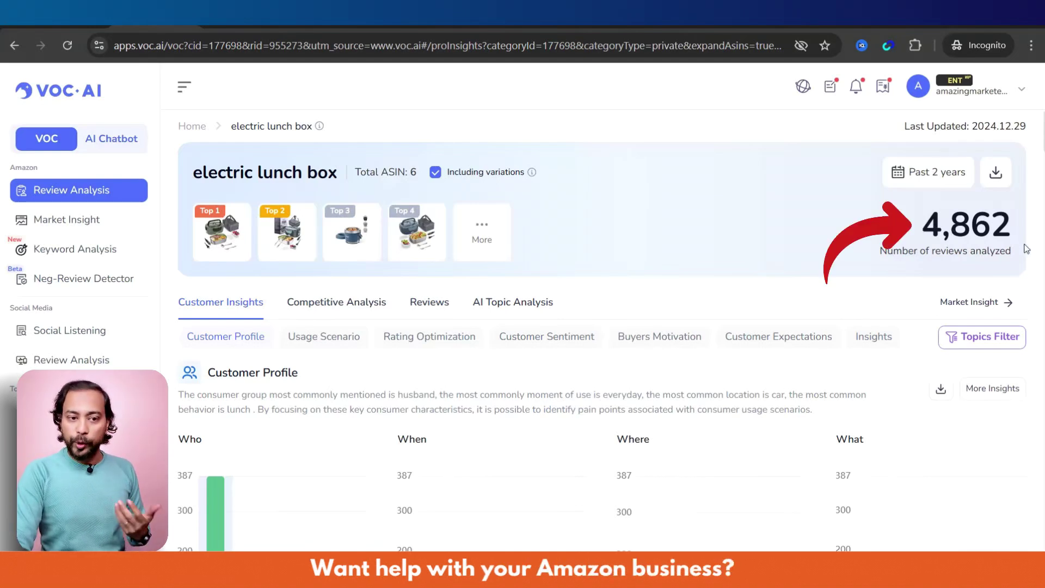
# Examine the Who chart in the report's Customer Profile and open the details for the "husband" topic.
pyautogui.scroll(-3, 264, 343)
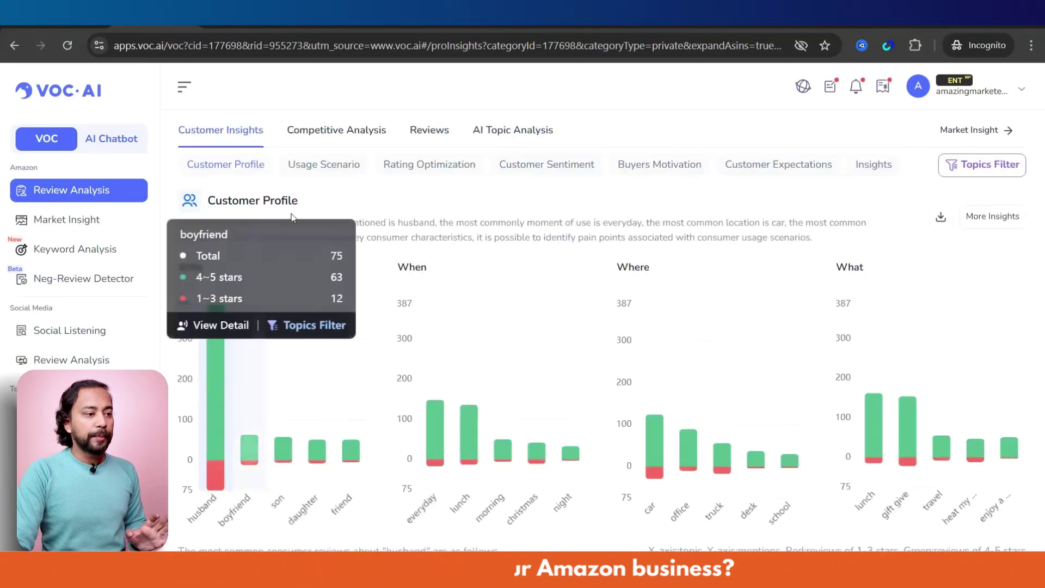
pyautogui.moveTo(327, 327)
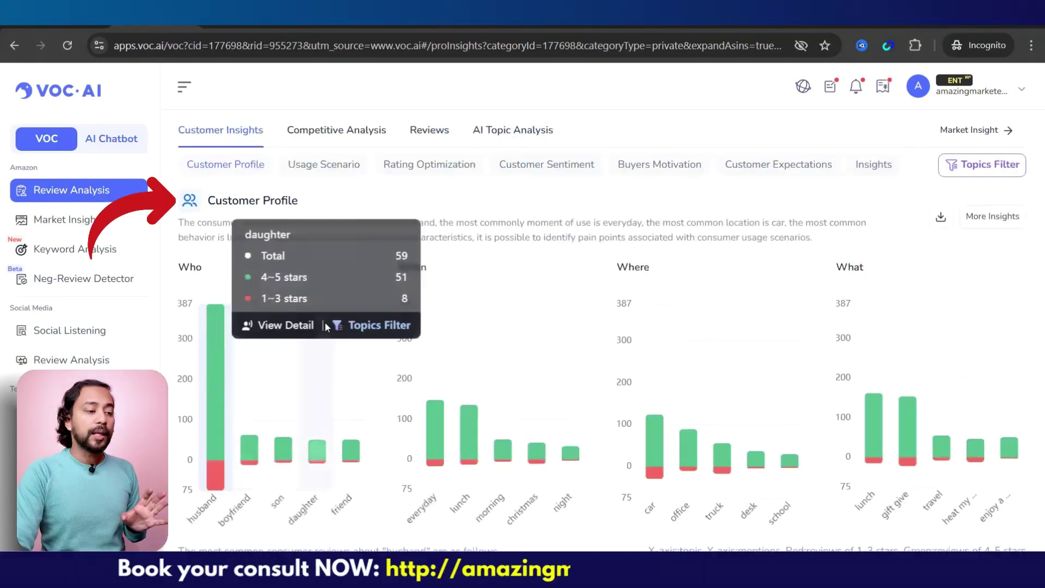
pyautogui.scroll(-3, 332, 294)
pyautogui.scroll(3, 340, 257)
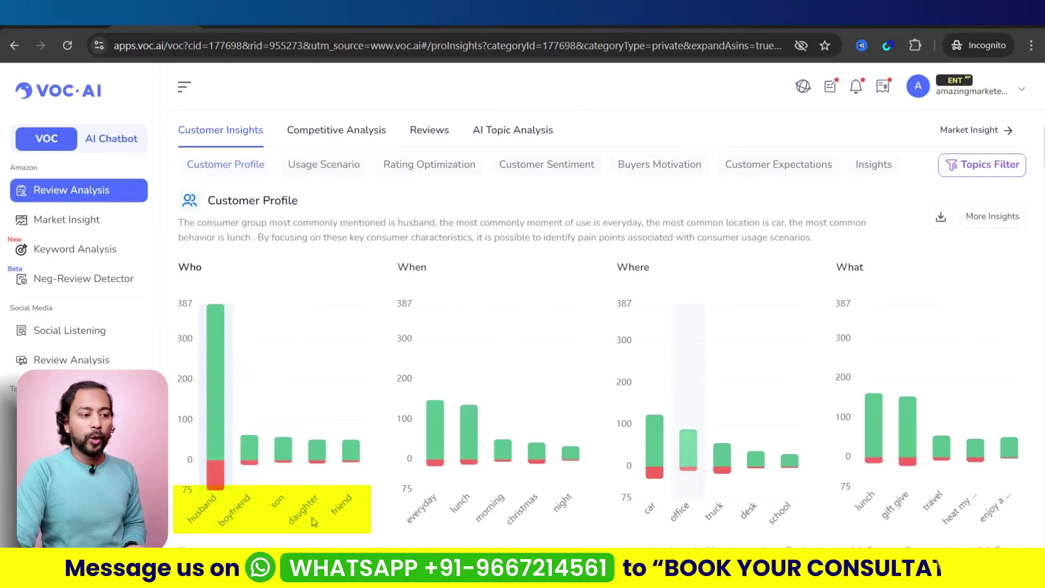
pyautogui.moveTo(216, 460)
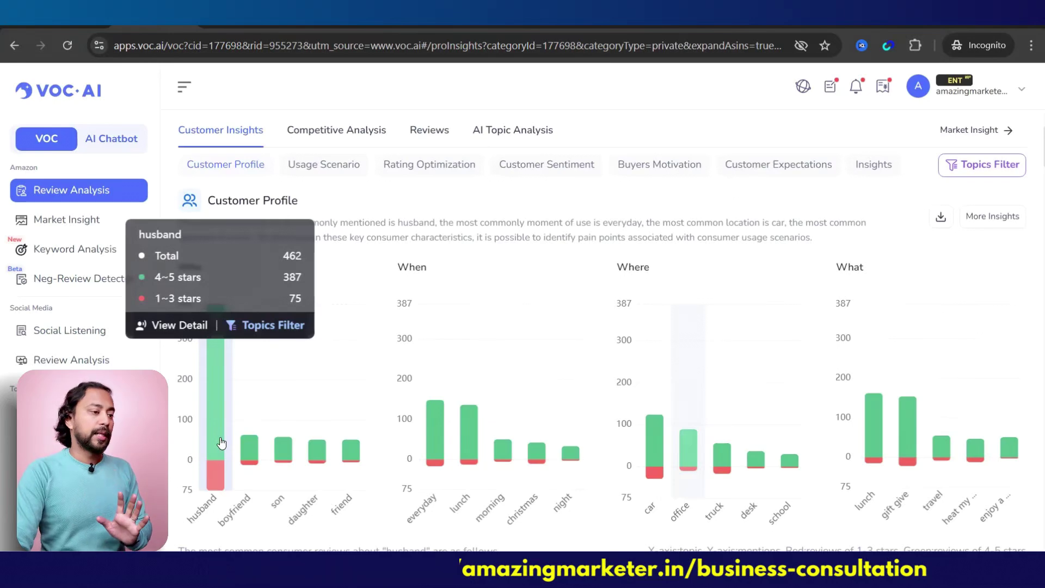
pyautogui.click(188, 331)
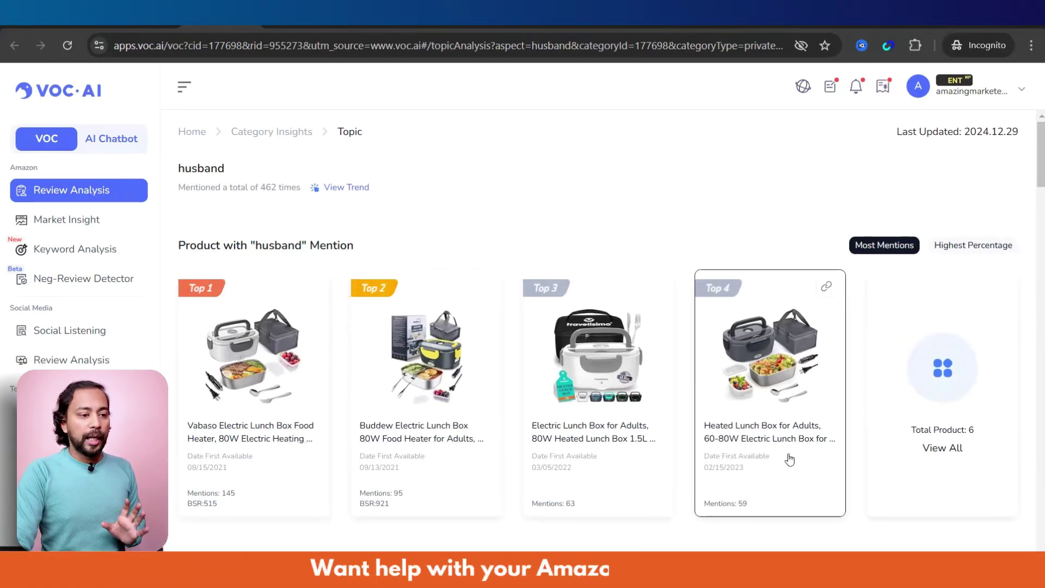
# Read the reviews mentioning "husband" and highlight the passage behind the Pros / Leak-Proof topic in the first review.
pyautogui.scroll(-6, 789, 460)
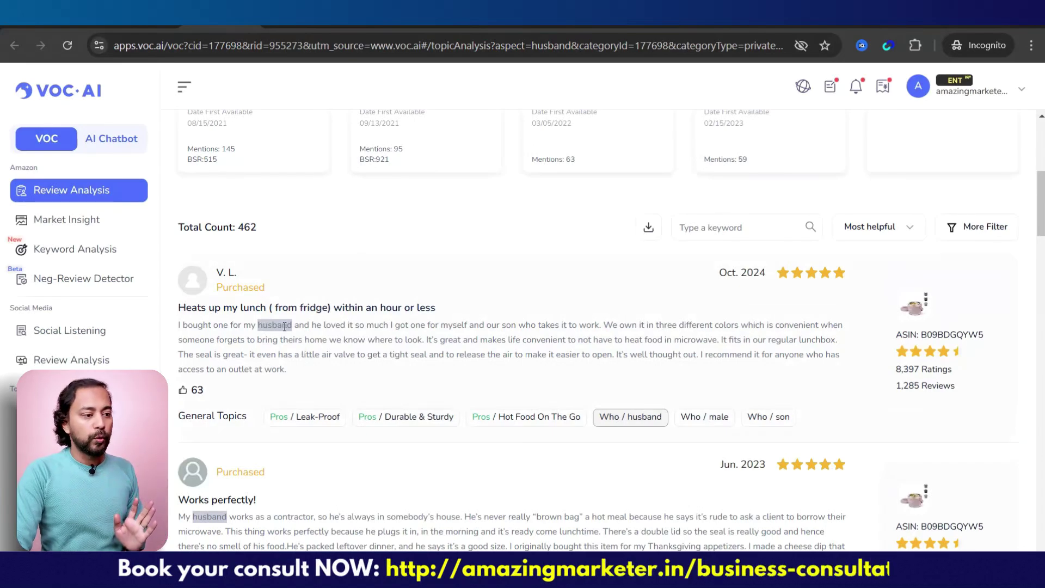
pyautogui.scroll(-10, 277, 327)
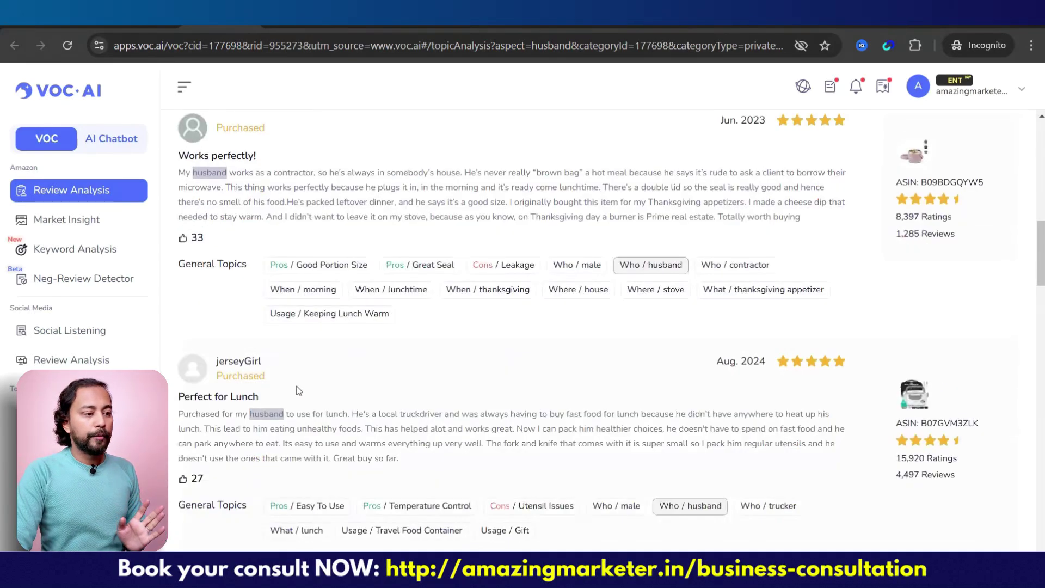
pyautogui.scroll(10, 383, 420)
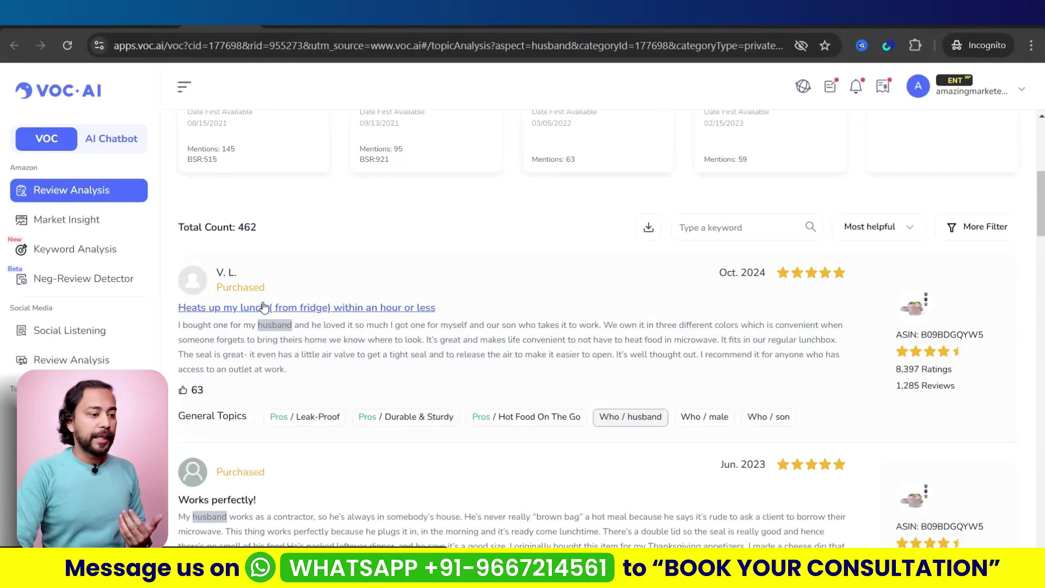
pyautogui.click(305, 420)
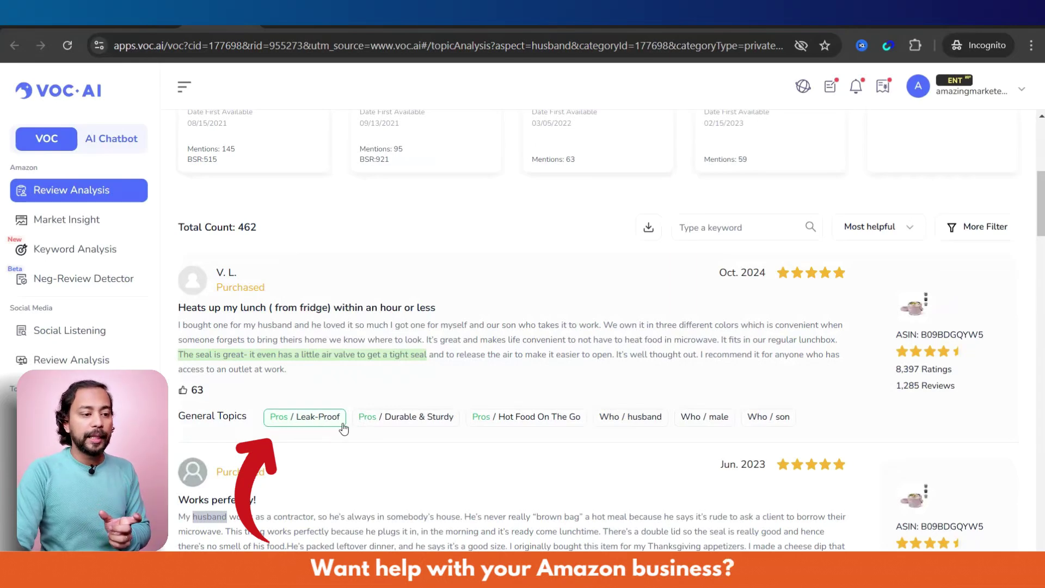
pyautogui.scroll(-10, 618, 420)
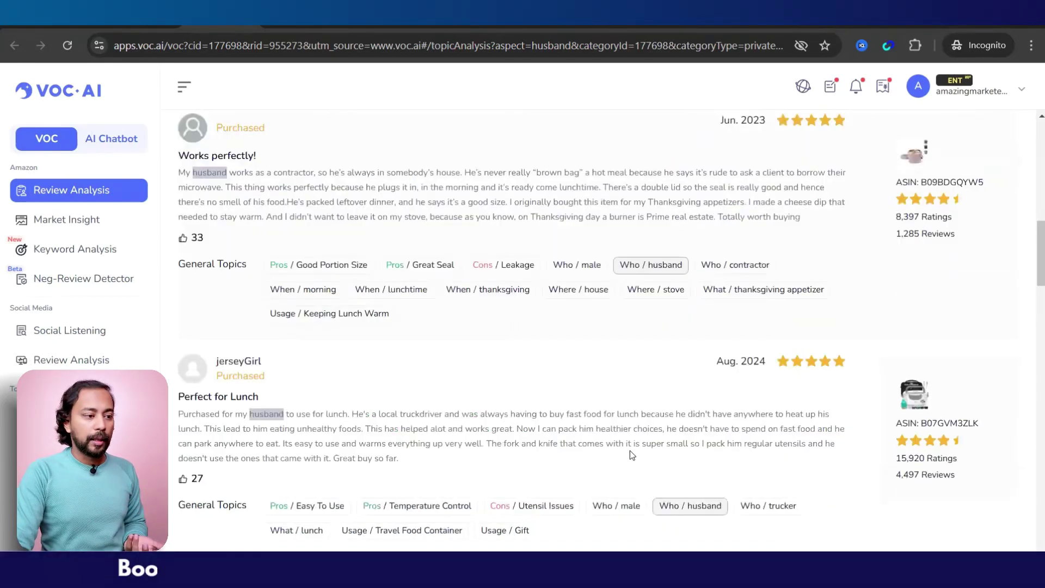
pyautogui.scroll(2, 615, 425)
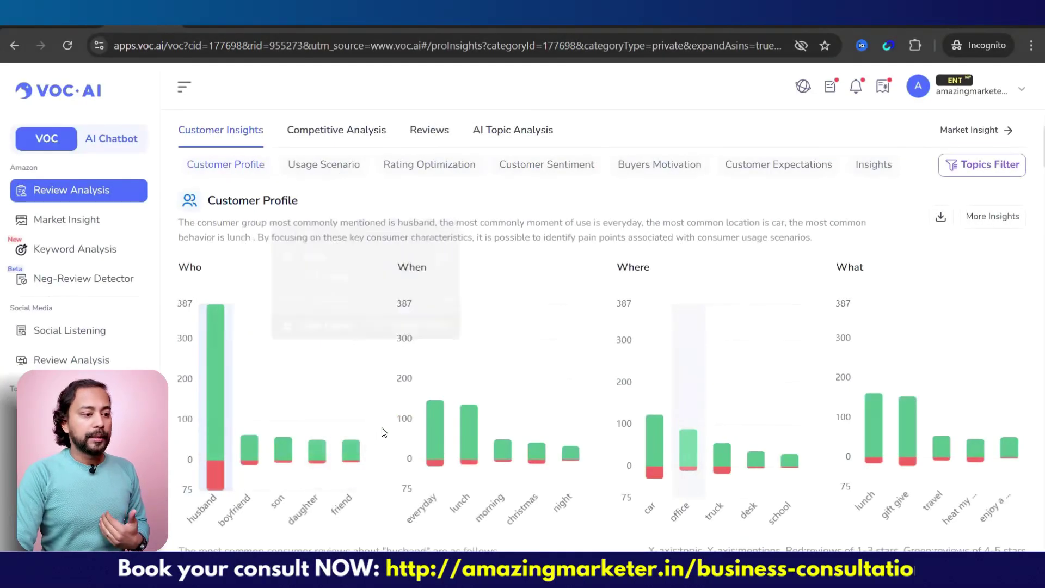
# Back in the report's Customer Profile, inspect the star-rating breakdowns of the topics in the When, Where and What charts.
pyautogui.moveTo(432, 421)
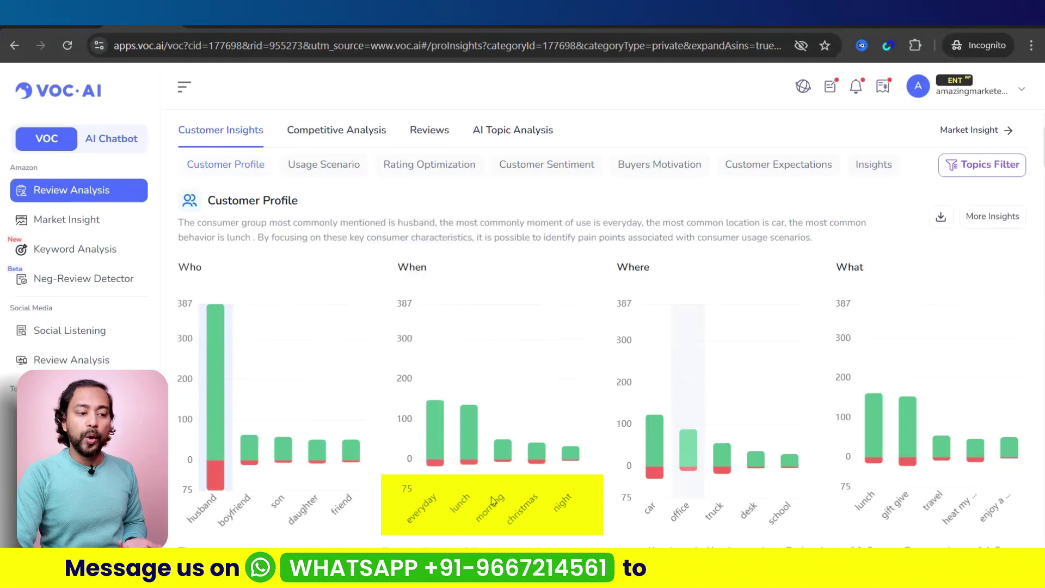
pyautogui.moveTo(536, 493)
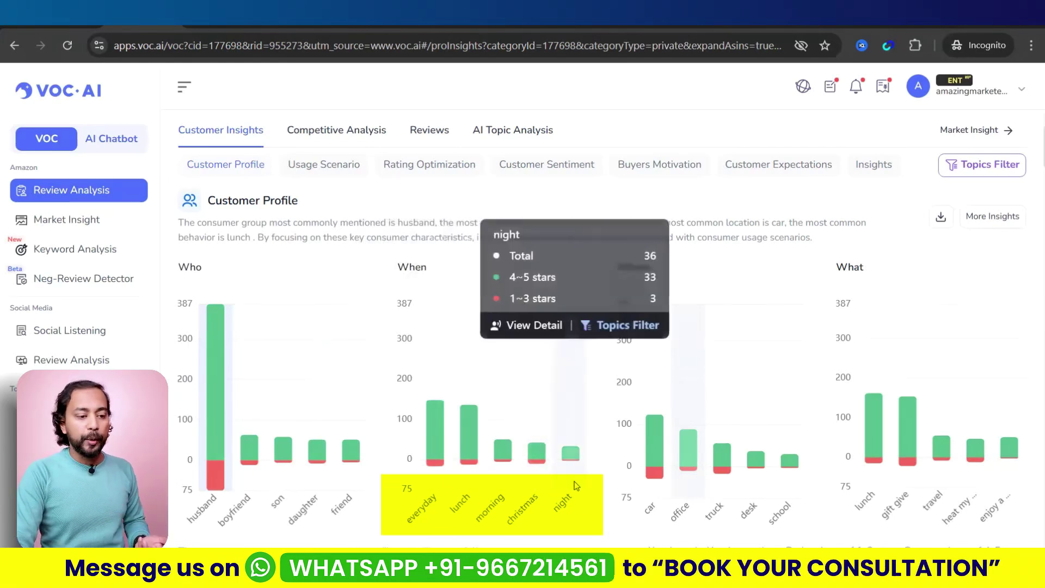
pyautogui.moveTo(728, 406)
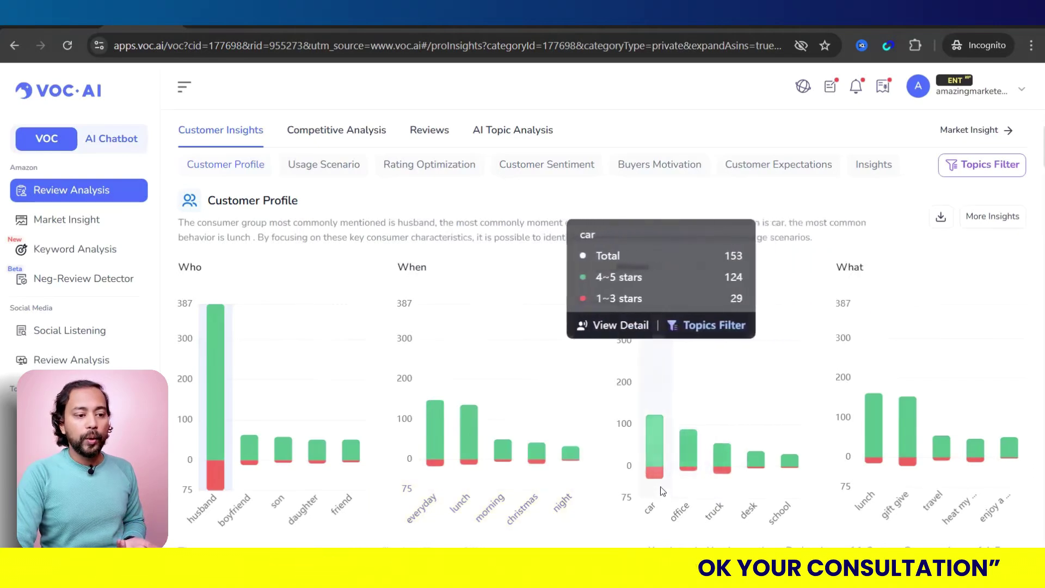
pyautogui.moveTo(689, 488)
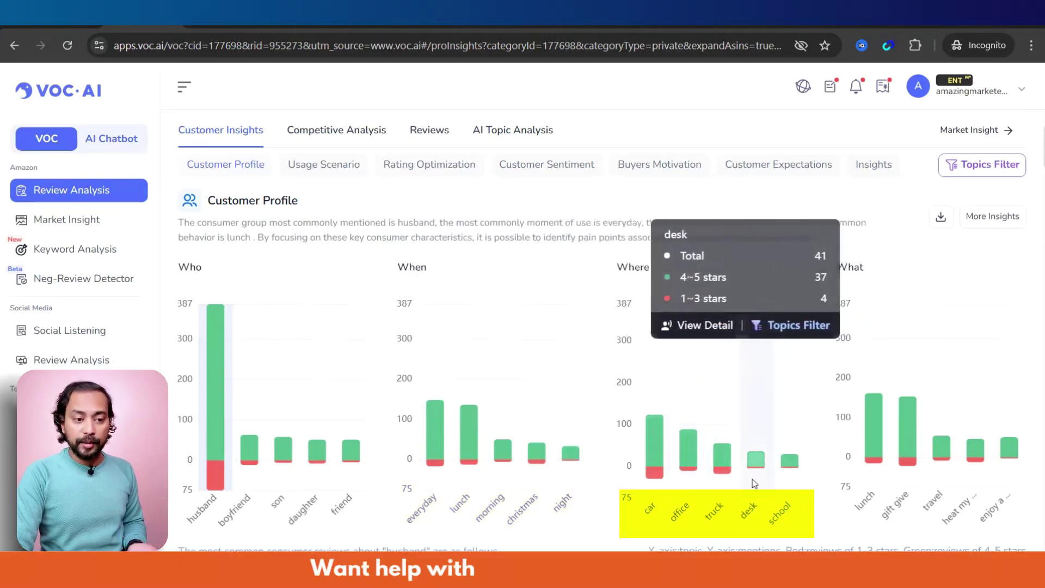
pyautogui.moveTo(794, 481)
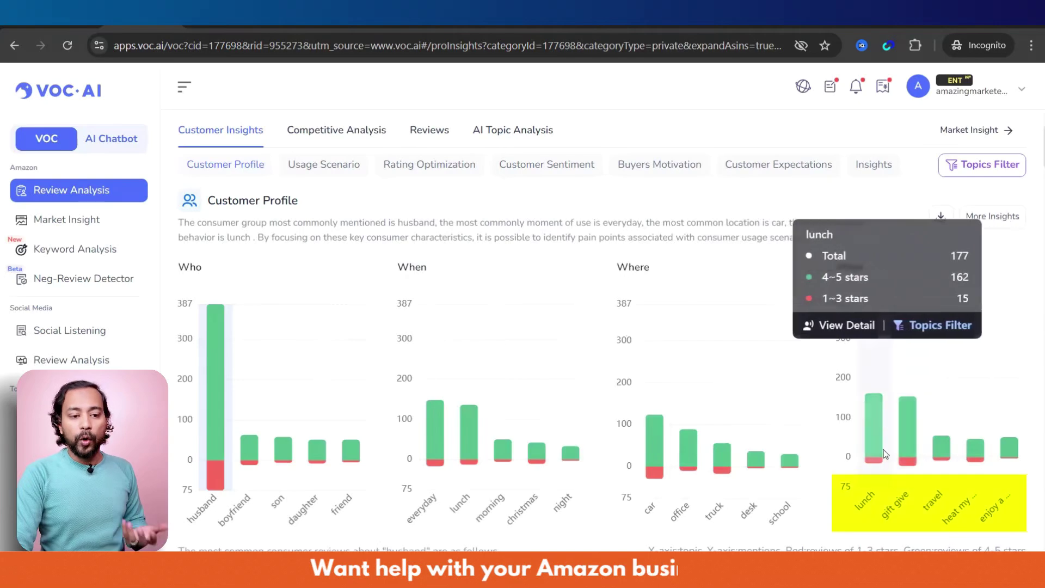
pyautogui.moveTo(905, 477)
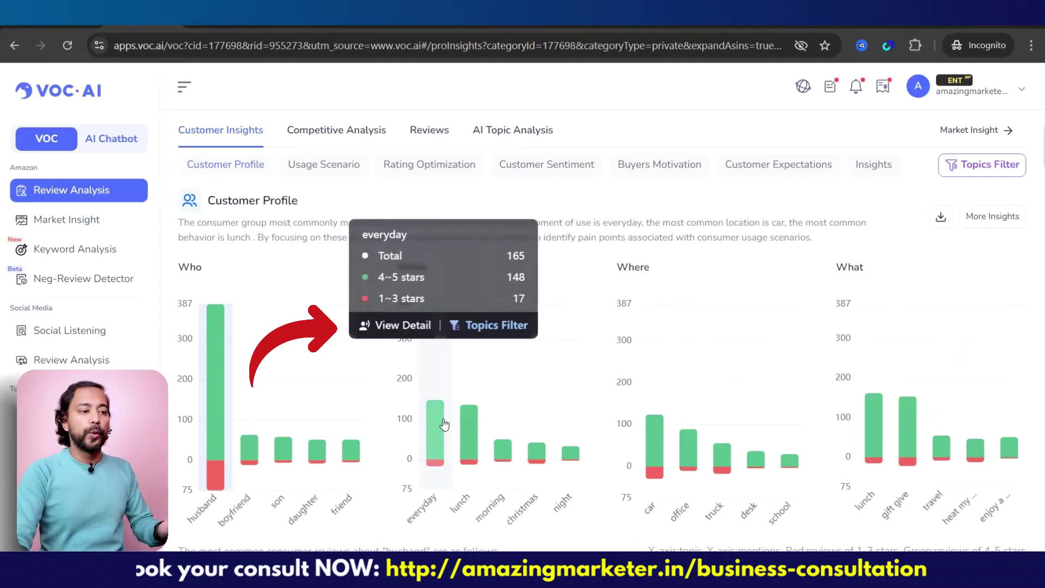
pyautogui.moveTo(519, 419)
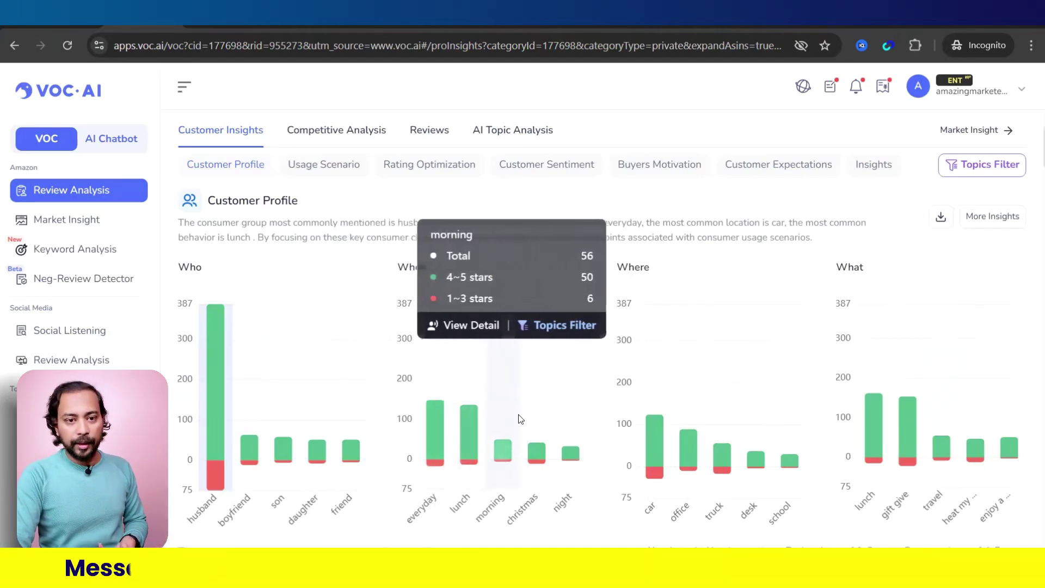
# Read the Customer Profile's sample reviews about "husband" and its AI Summary of who, when, where and what.
pyautogui.scroll(-6, 518, 436)
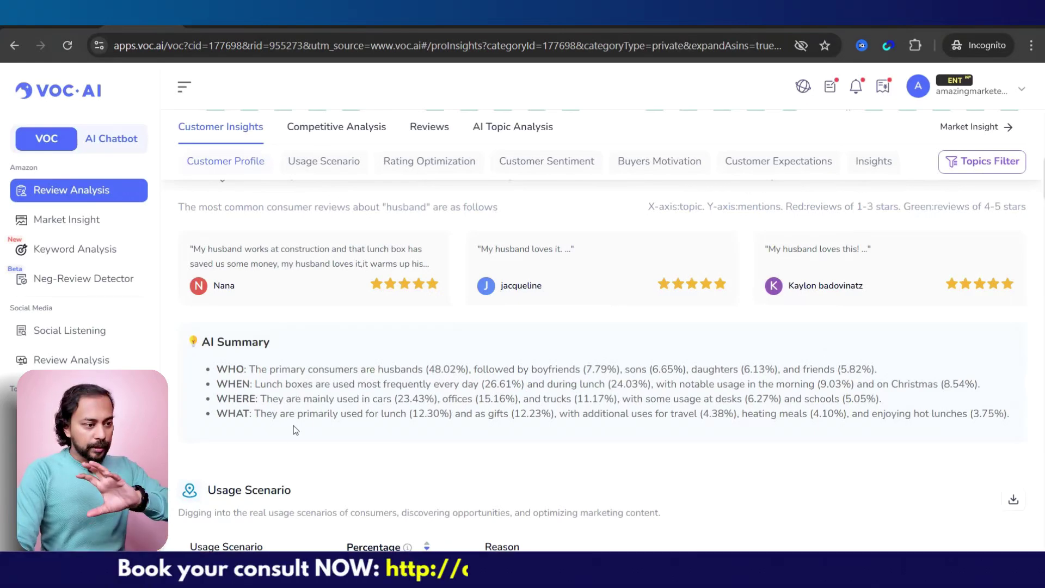
pyautogui.scroll(6, 296, 430)
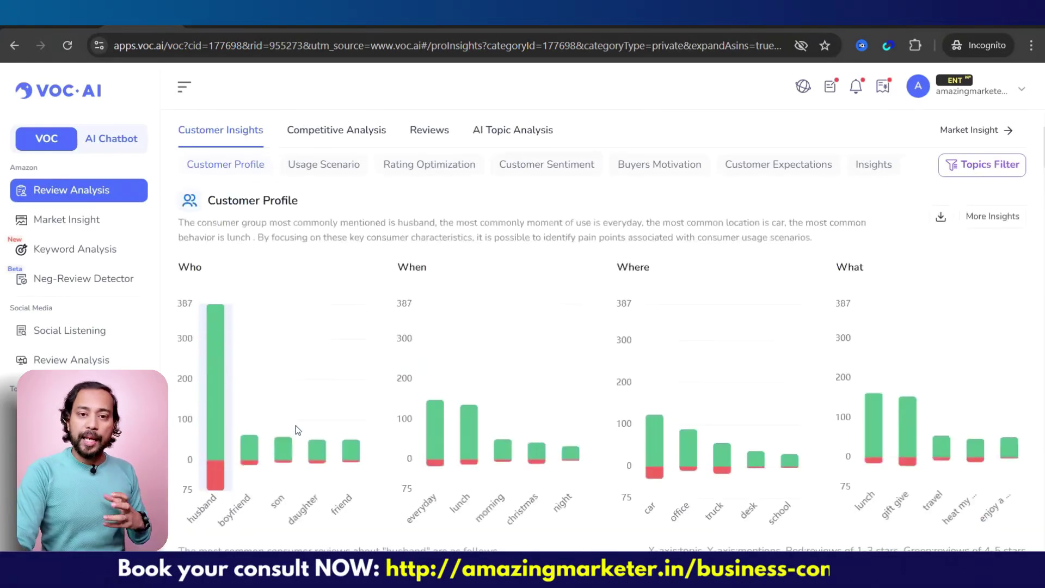
pyautogui.scroll(-8, 889, 431)
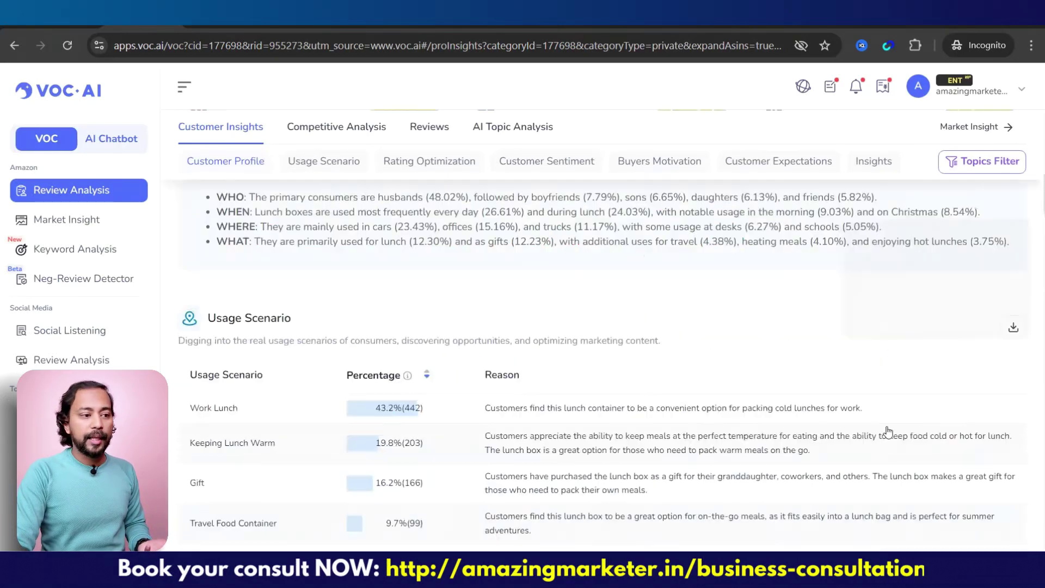
pyautogui.scroll(6, 488, 430)
# Review the Usage Scenario table and highlight the sentence on the primary use of lunch boxes in its AI Summary.
pyautogui.scroll(-3, 412, 453)
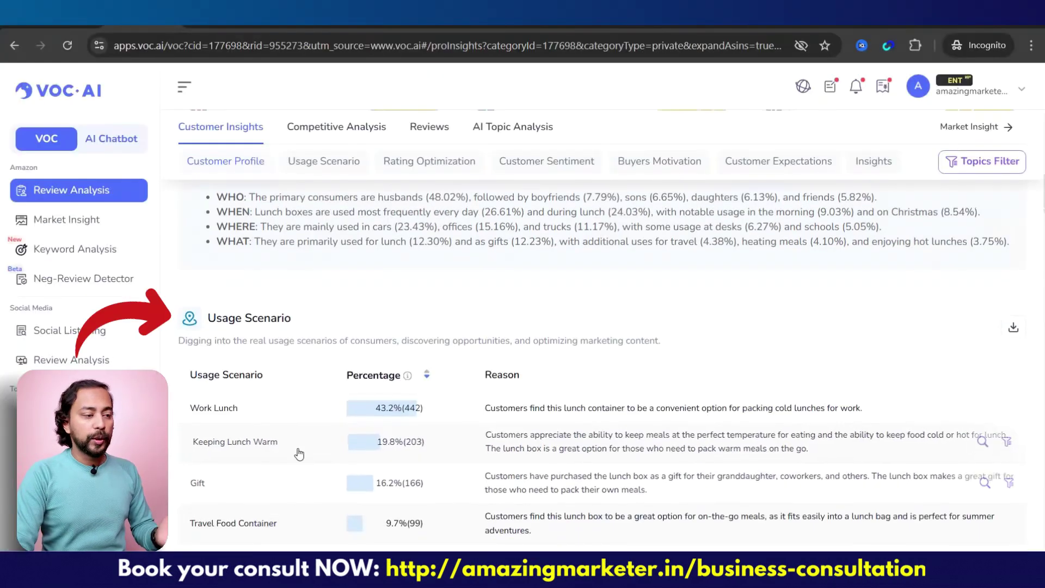
pyautogui.scroll(-3, 298, 453)
pyautogui.scroll(-1, 299, 454)
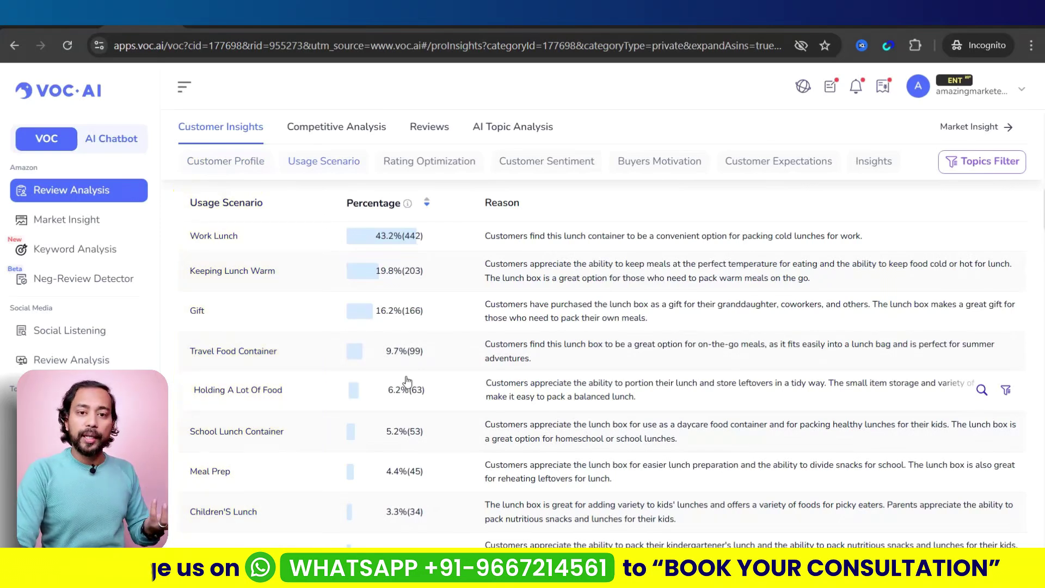
pyautogui.scroll(-6, 428, 369)
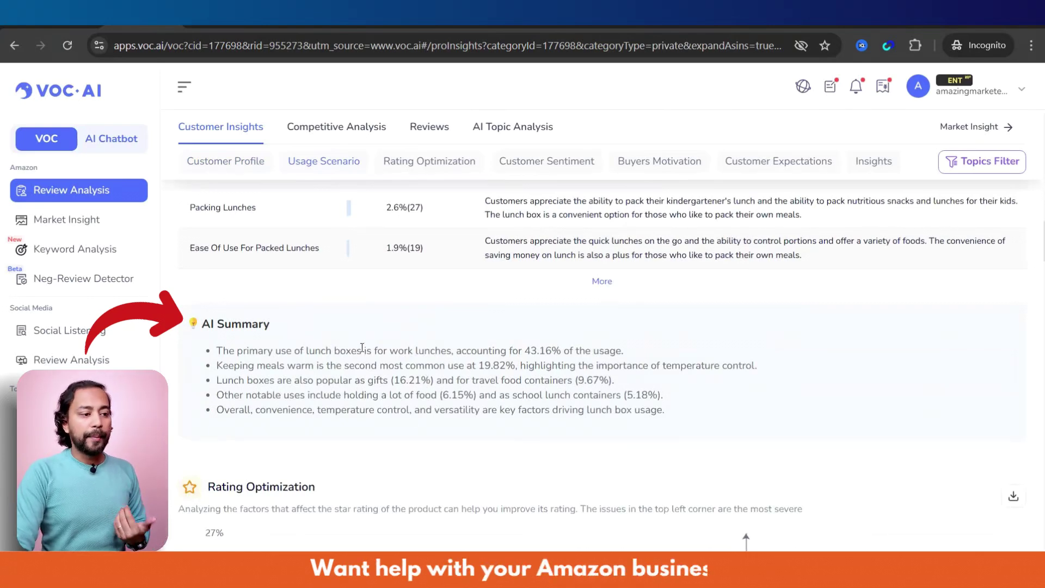
pyautogui.moveTo(309, 351); pyautogui.dragTo(496, 350)
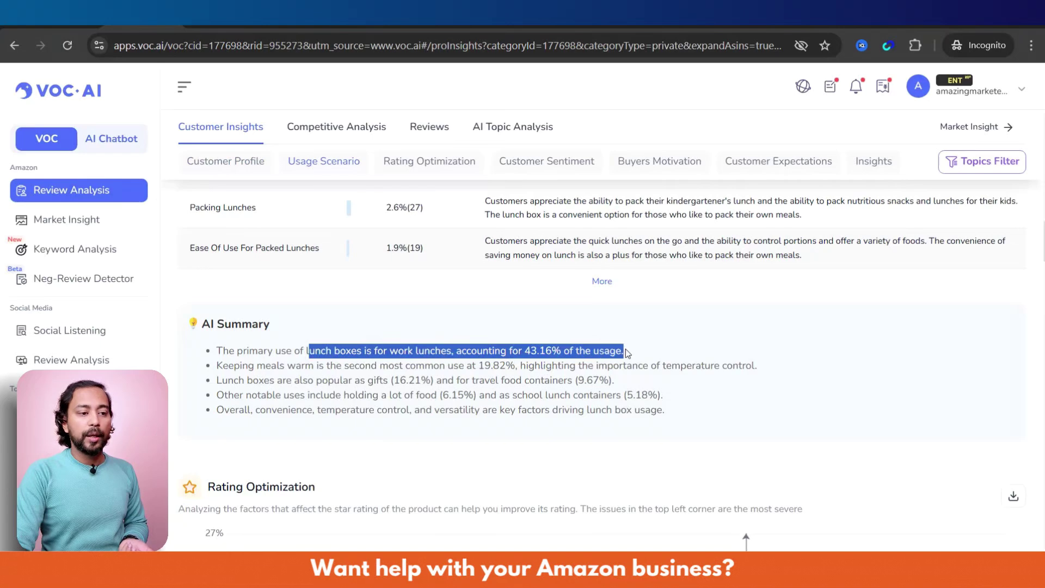
pyautogui.click(642, 357)
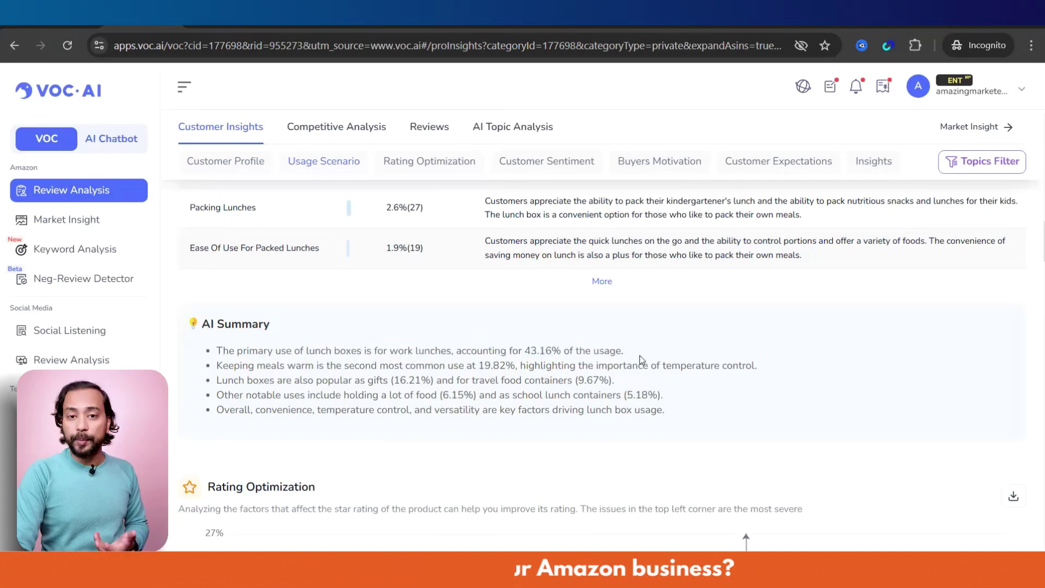
# Examine the Rating Optimization chart, comparing Temperature Control with the Temperature Maintenance and Durability Problems topics.
pyautogui.scroll(-3, 640, 355)
pyautogui.scroll(-3, 486, 387)
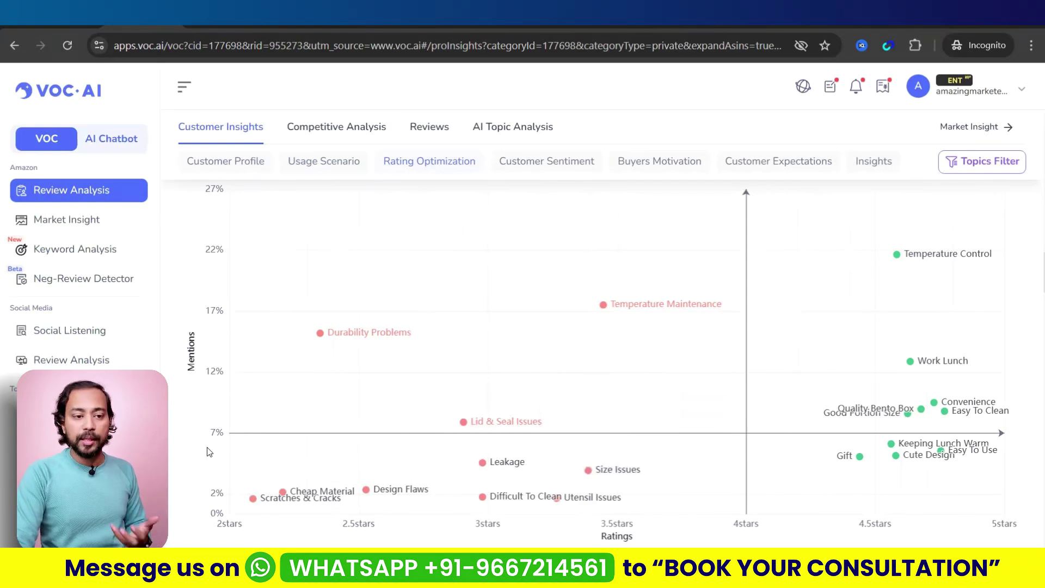
pyautogui.moveTo(968, 261)
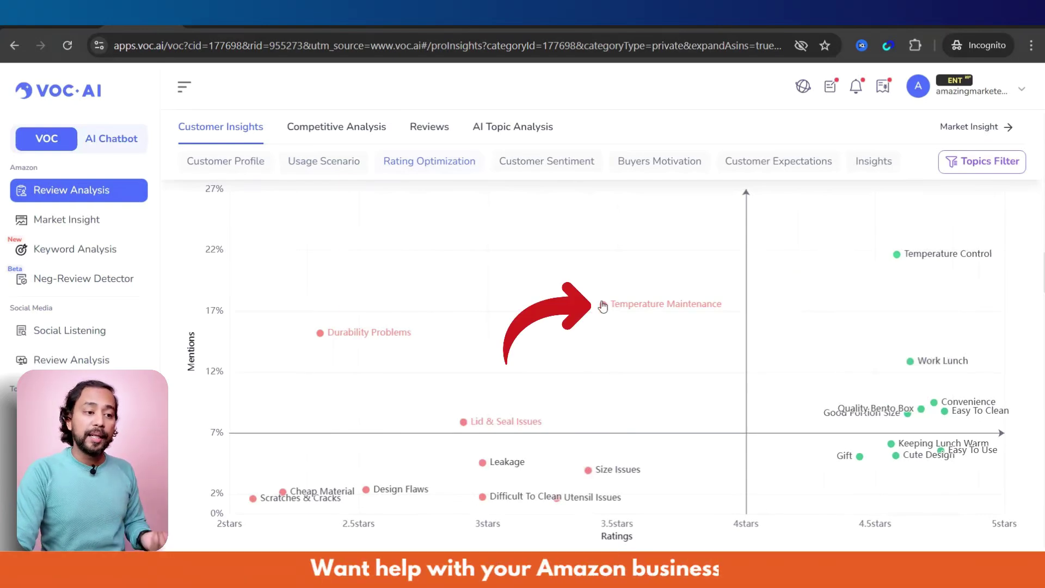
pyautogui.moveTo(633, 307)
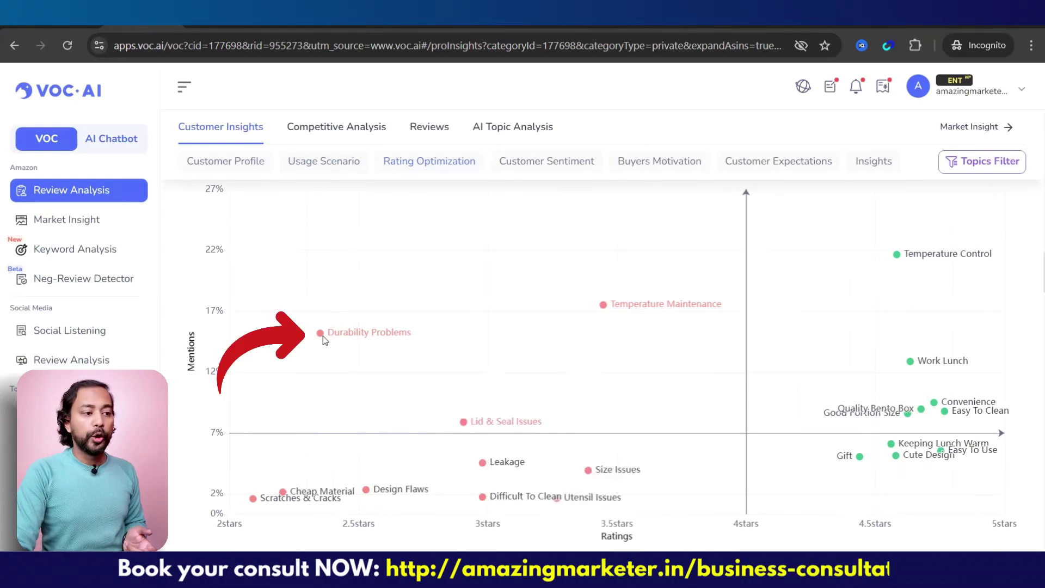
pyautogui.moveTo(322, 337)
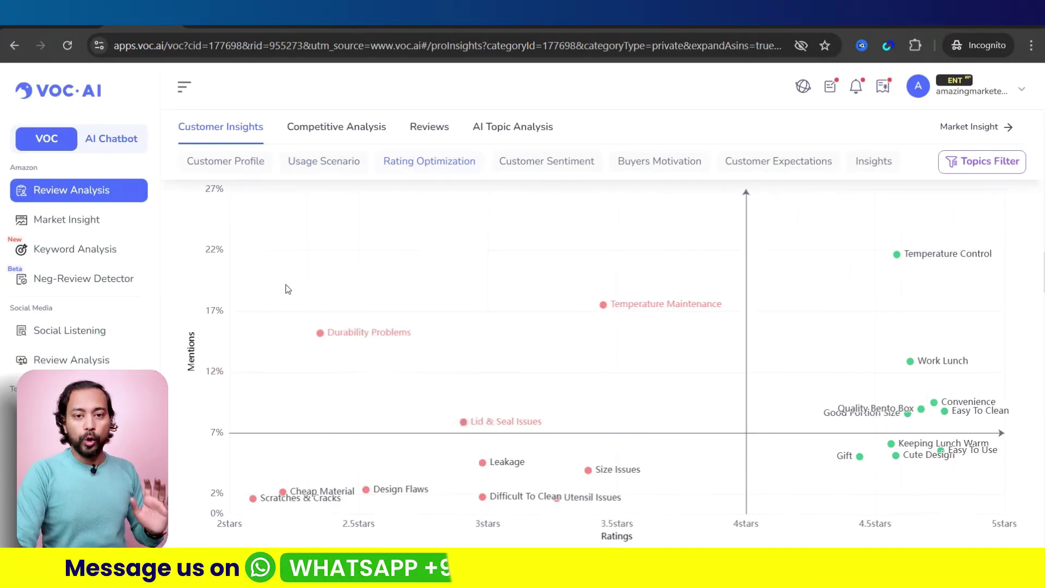
pyautogui.scroll(3, 348, 343)
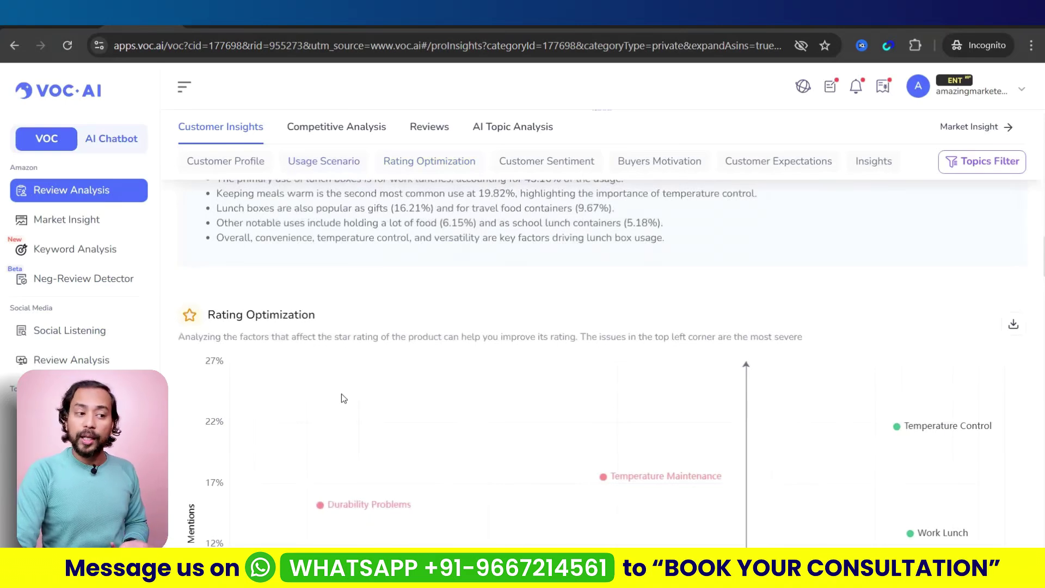
pyautogui.scroll(-3, 344, 399)
# Review the negative feedback topics, their percentages and reasons in the Customer Sentiment section.
pyautogui.scroll(-6, 324, 400)
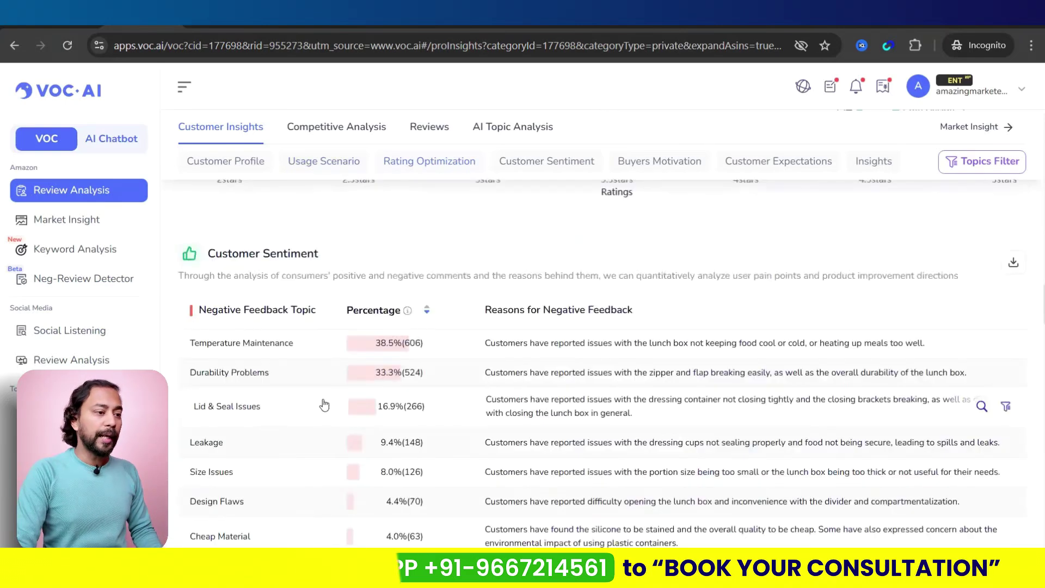
pyautogui.scroll(-3, 324, 405)
pyautogui.scroll(3, 325, 397)
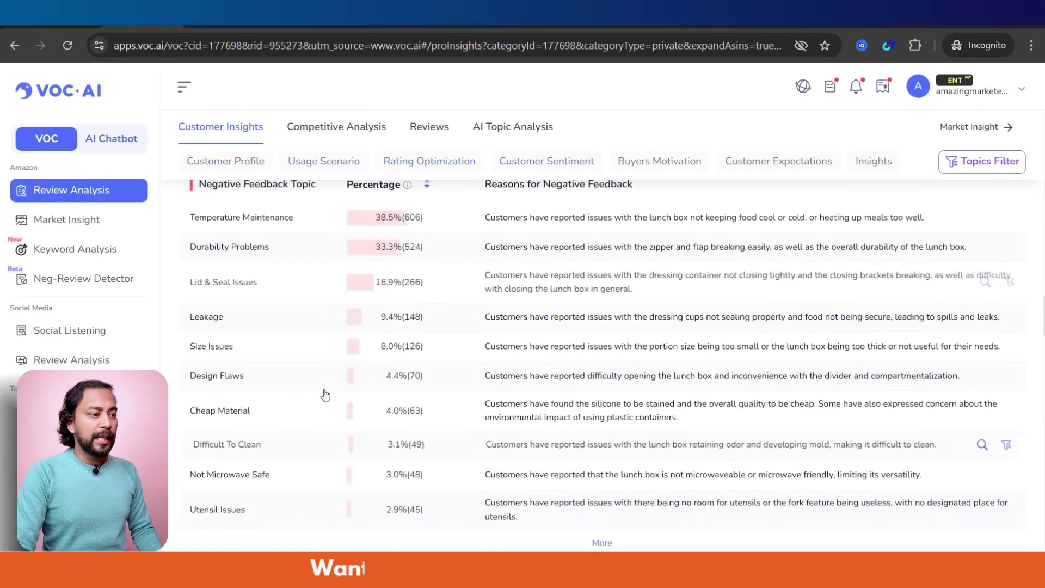
pyautogui.scroll(1, 326, 394)
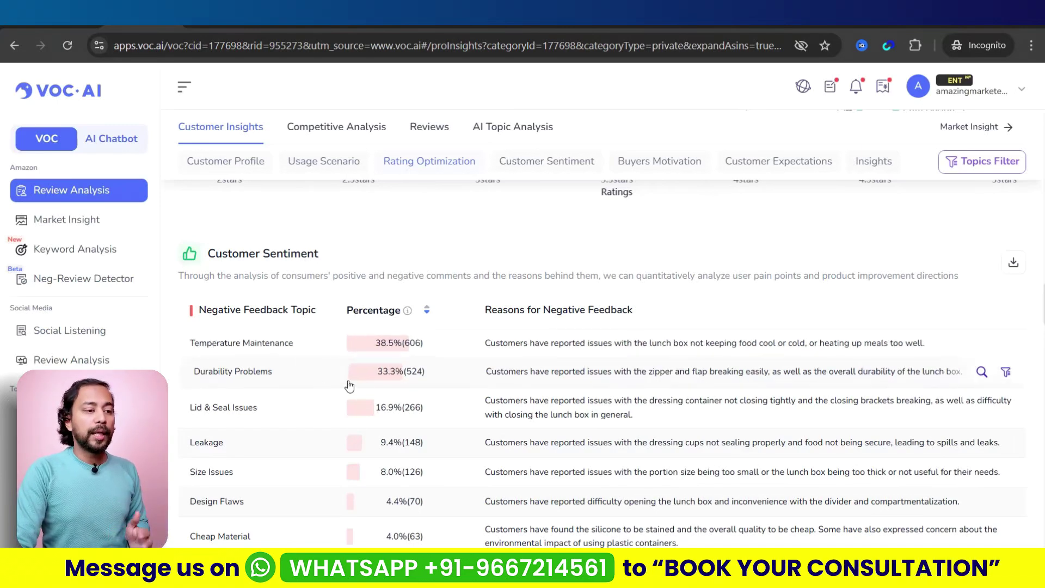
pyautogui.scroll(-3, 495, 395)
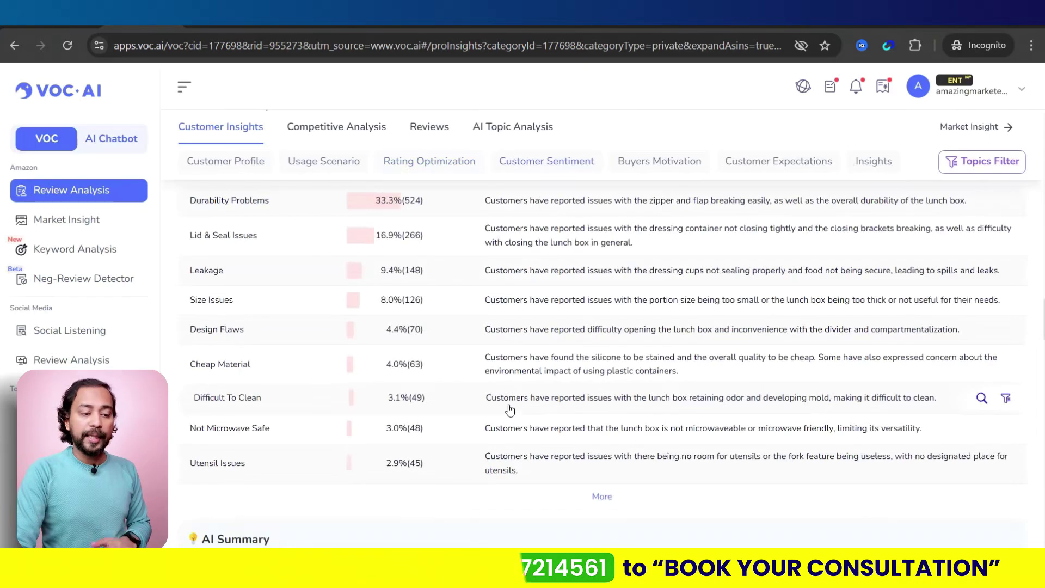
pyautogui.scroll(3, 514, 412)
pyautogui.scroll(-3, 514, 412)
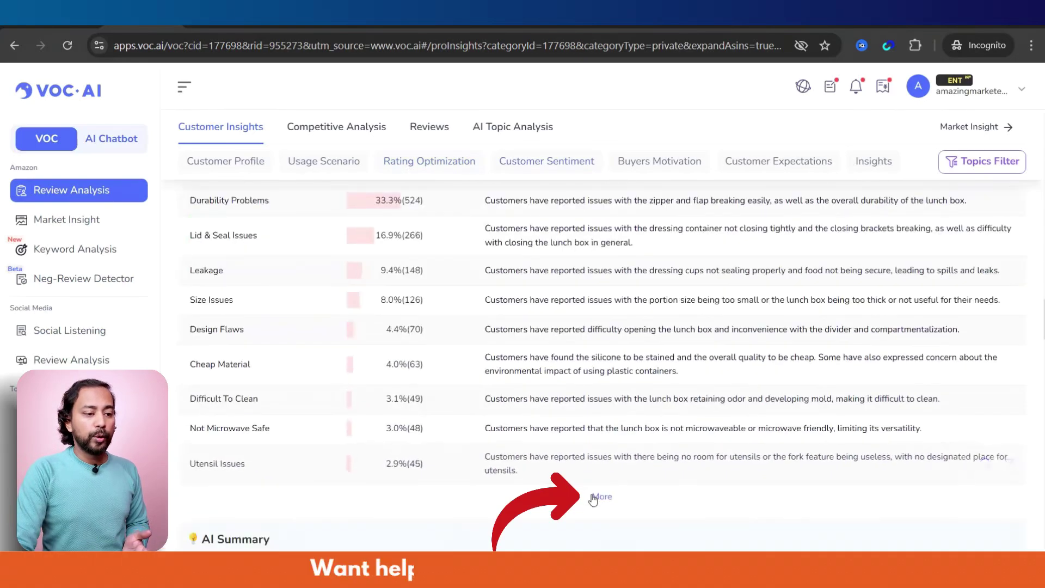
# Expand the negative feedback list to show more topics, and bring up the Customer Sentiment download options.
pyautogui.click(598, 496)
pyautogui.scroll(-3, 593, 499)
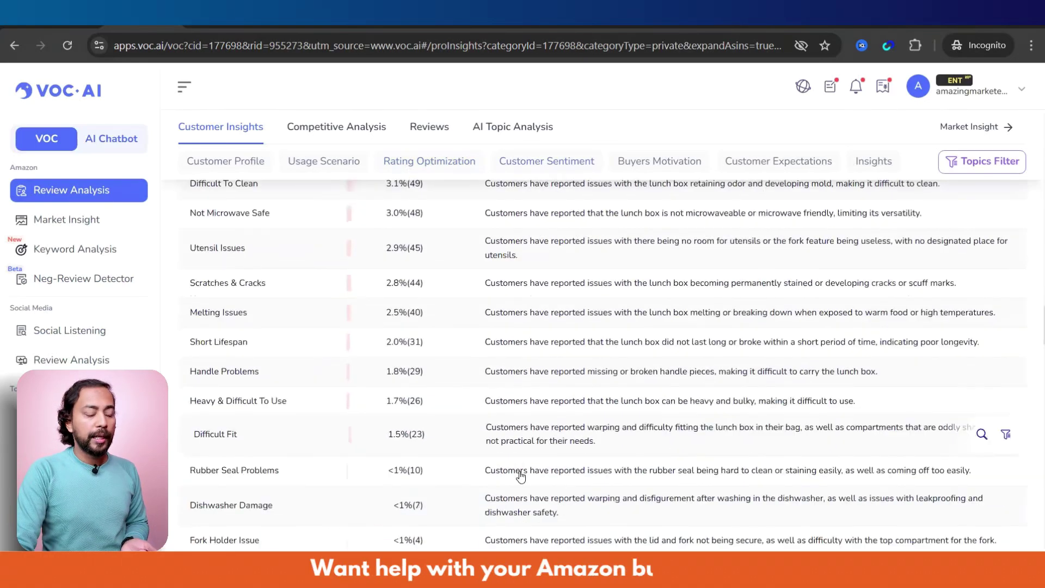
pyautogui.scroll(6, 547, 454)
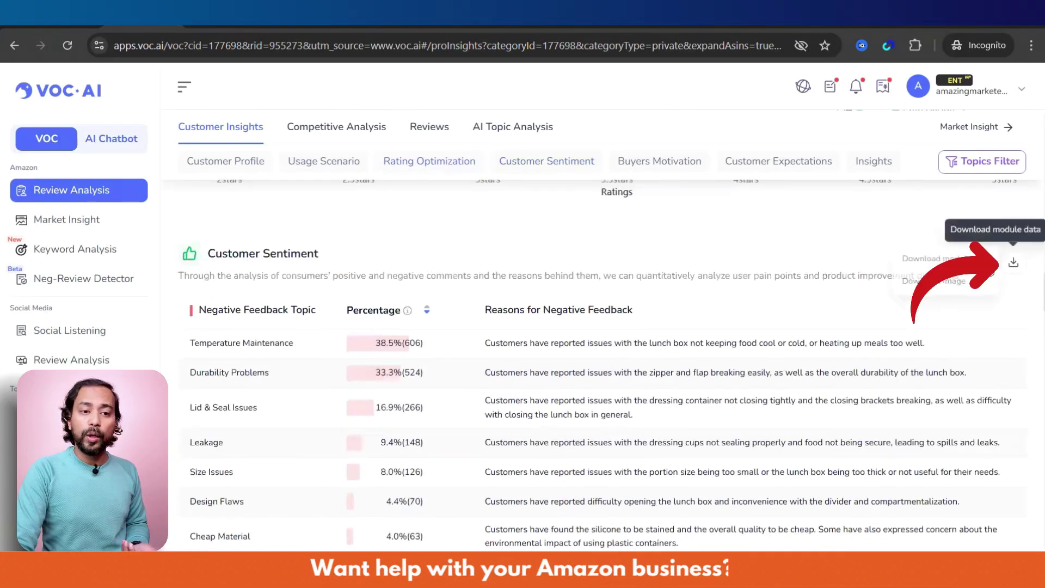
pyautogui.moveTo(1013, 265)
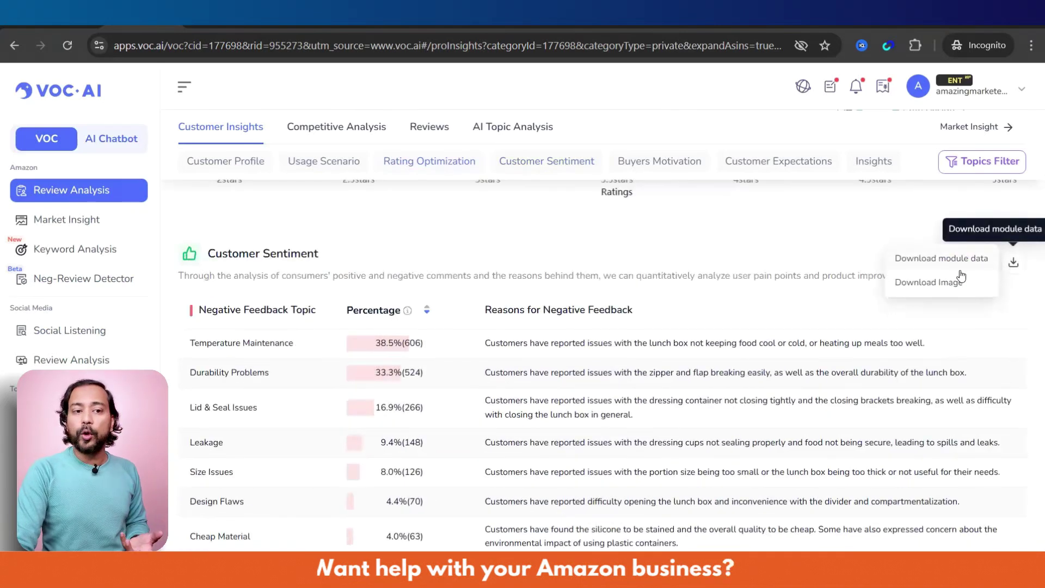
# Read the AI Summary of the negative feedback, and the positive feedback topics with their AI Summary.
pyautogui.scroll(-10, 491, 402)
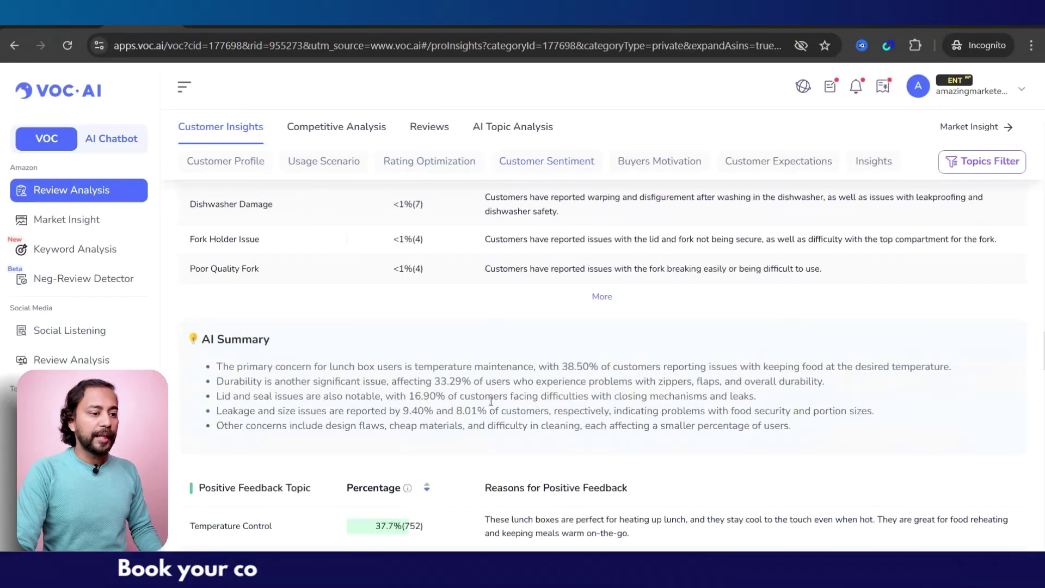
pyautogui.scroll(-3, 491, 401)
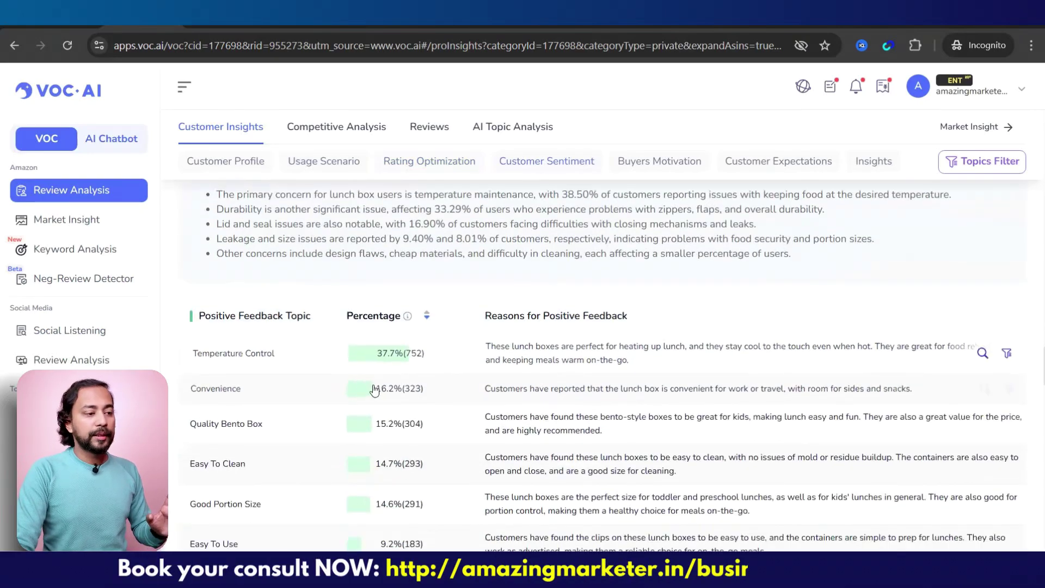
pyautogui.scroll(-3, 376, 390)
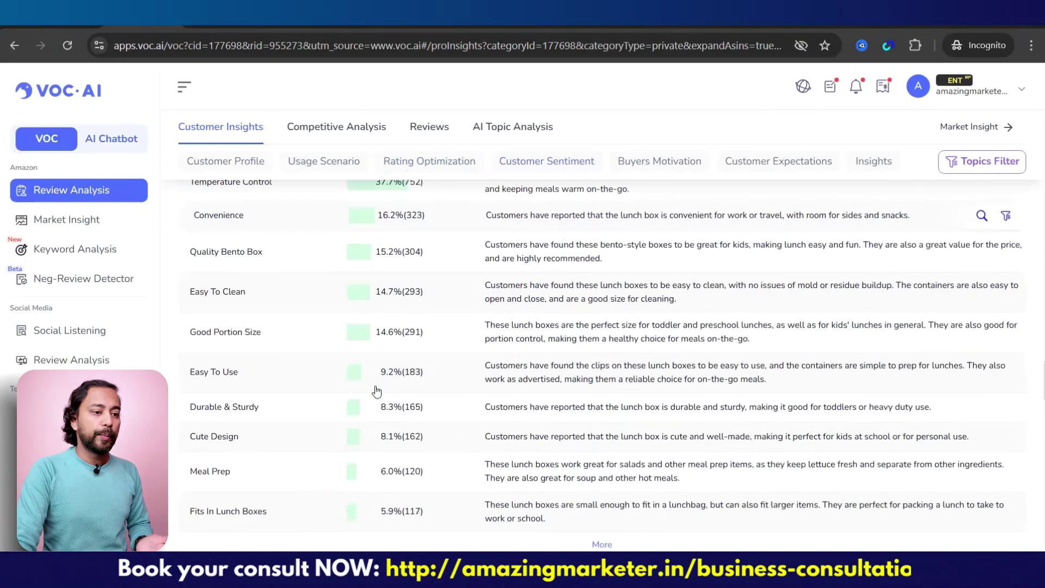
pyautogui.scroll(-6, 376, 390)
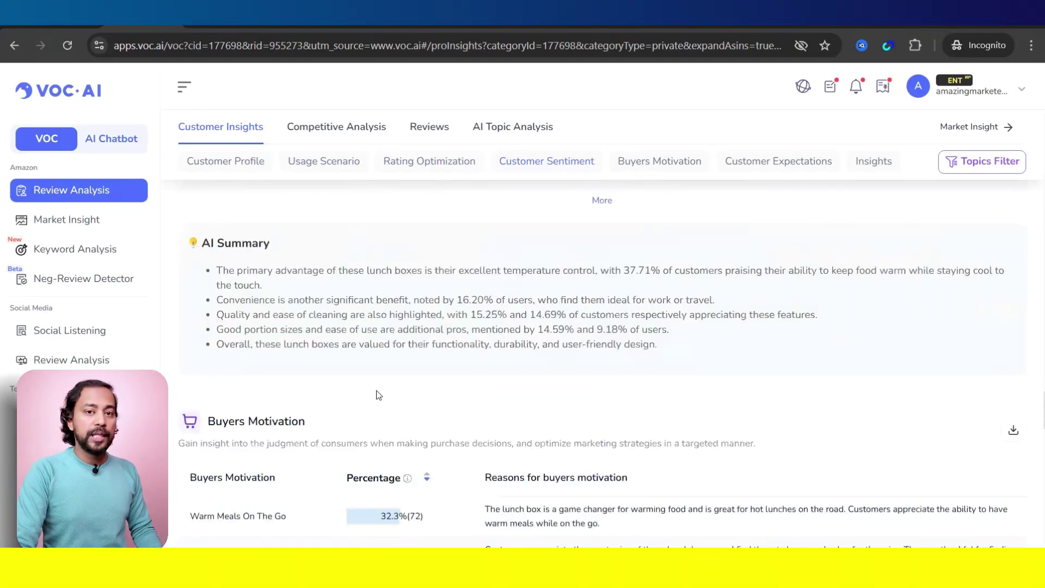
# Review the Buyers Motivation and Customer Expectations tables and the AI-generated Insights suggestions at the end of the report.
pyautogui.scroll(-3, 377, 392)
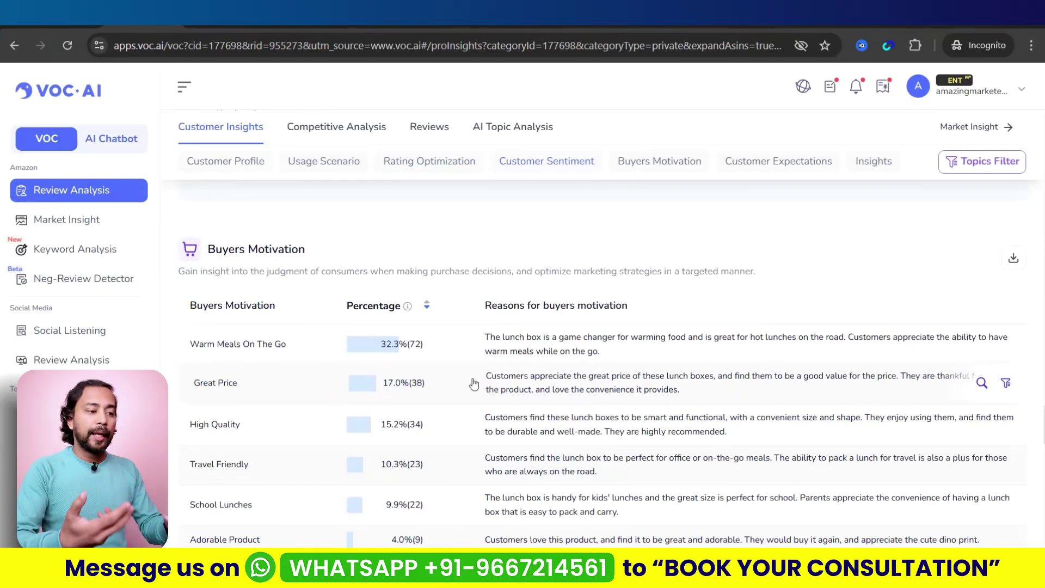
pyautogui.scroll(-9, 473, 384)
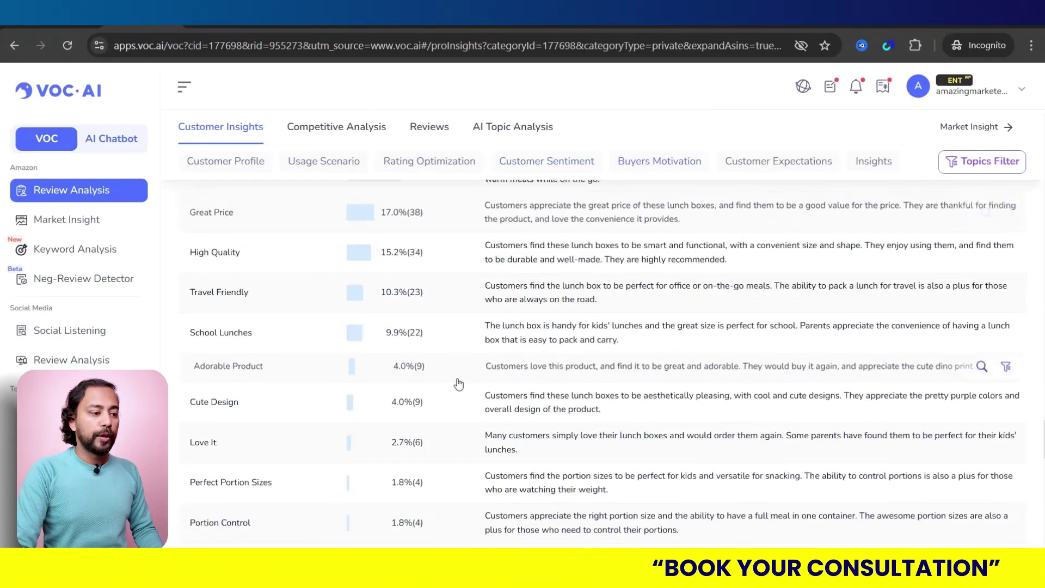
pyautogui.scroll(-10, 459, 385)
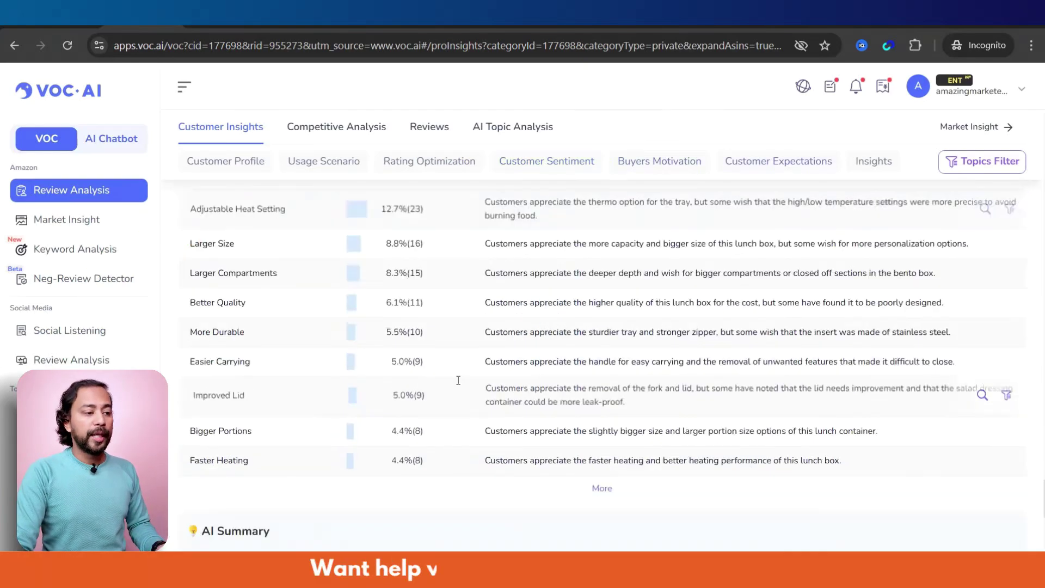
pyautogui.scroll(-3, 457, 380)
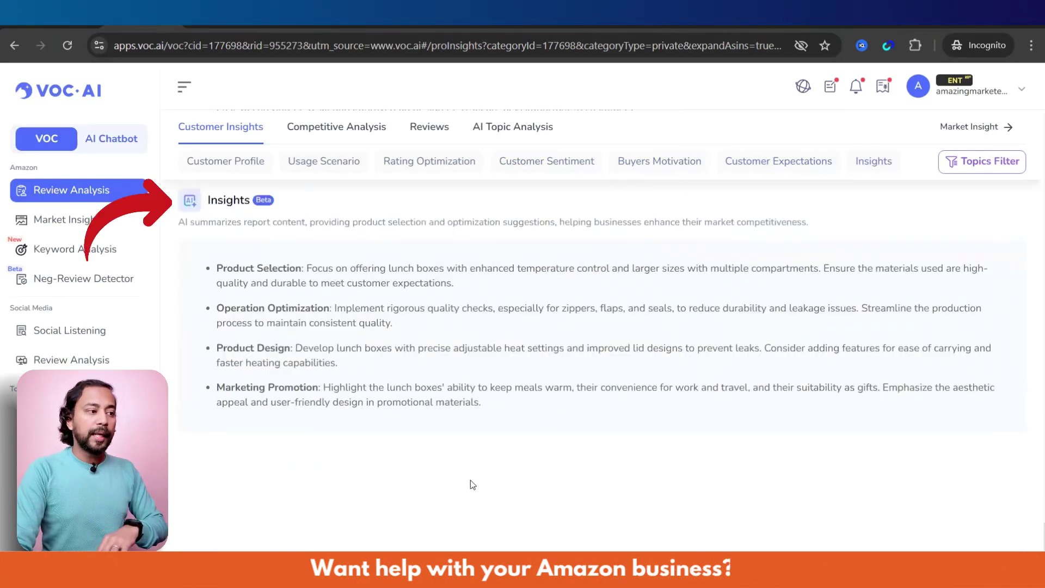
# Return to the report's Customer Profile section and open its additional insights on customer occupations.
pyautogui.scroll(20, 470, 484)
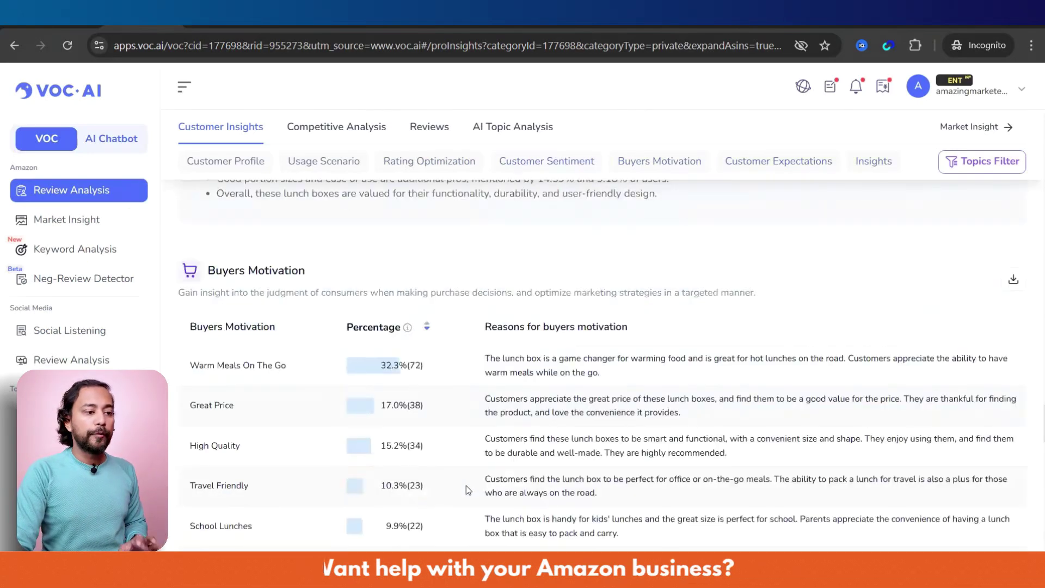
pyautogui.scroll(20, 466, 486)
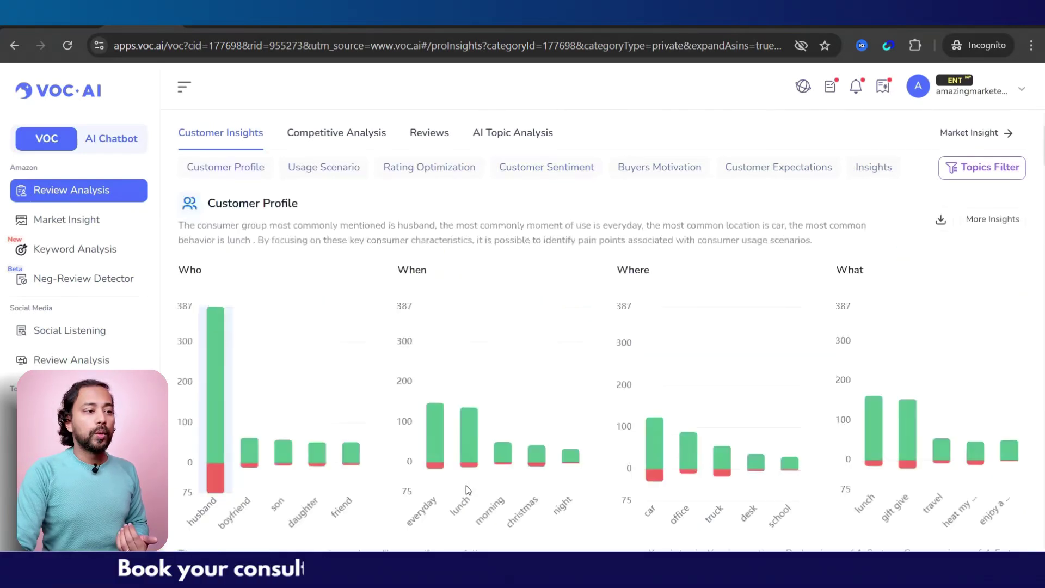
pyautogui.scroll(3, 466, 486)
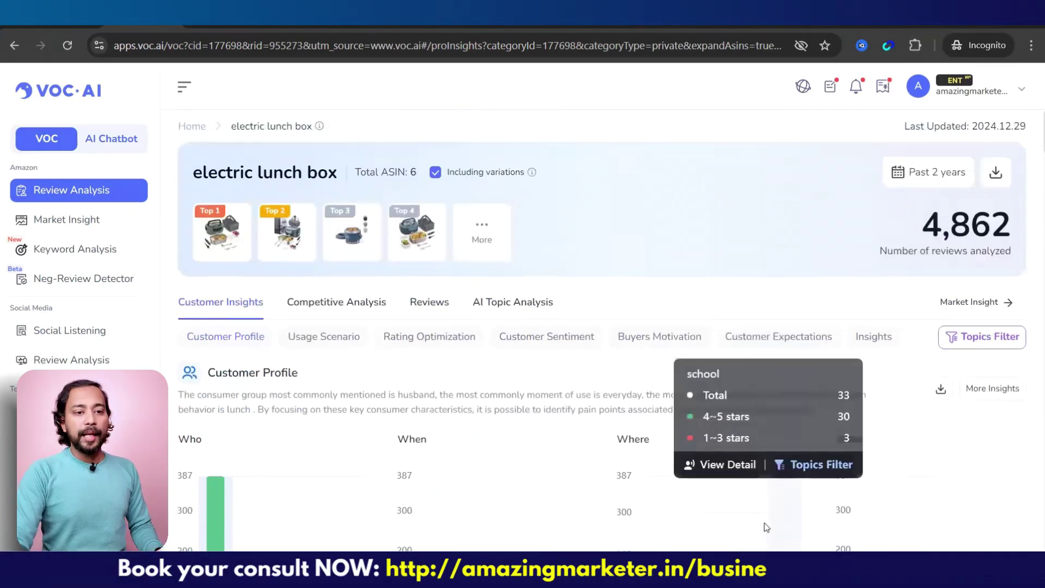
pyautogui.click(981, 390)
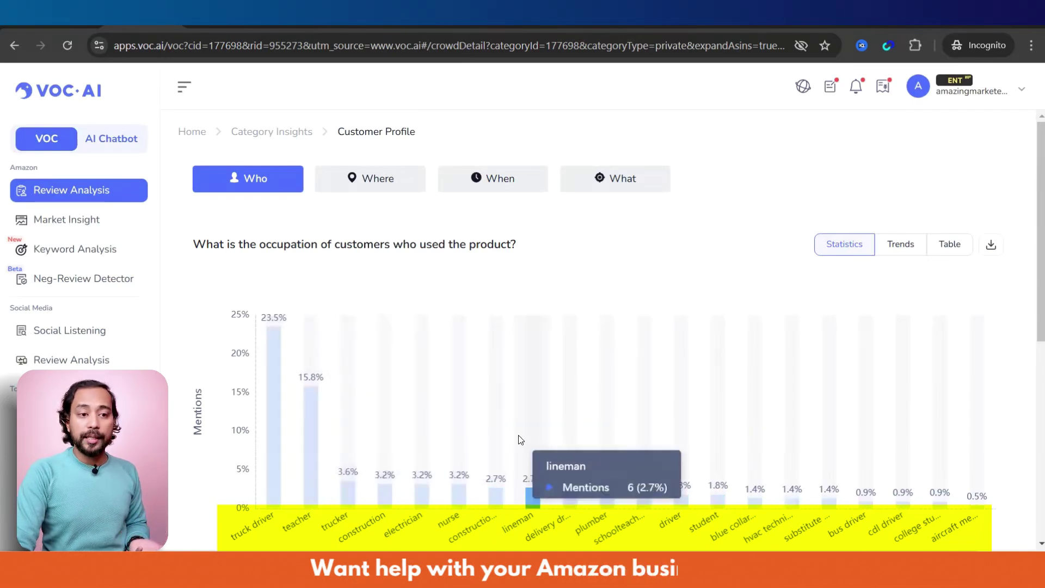
# View the customer occupation data as trends over time, and look through it as a table.
pyautogui.click(907, 246)
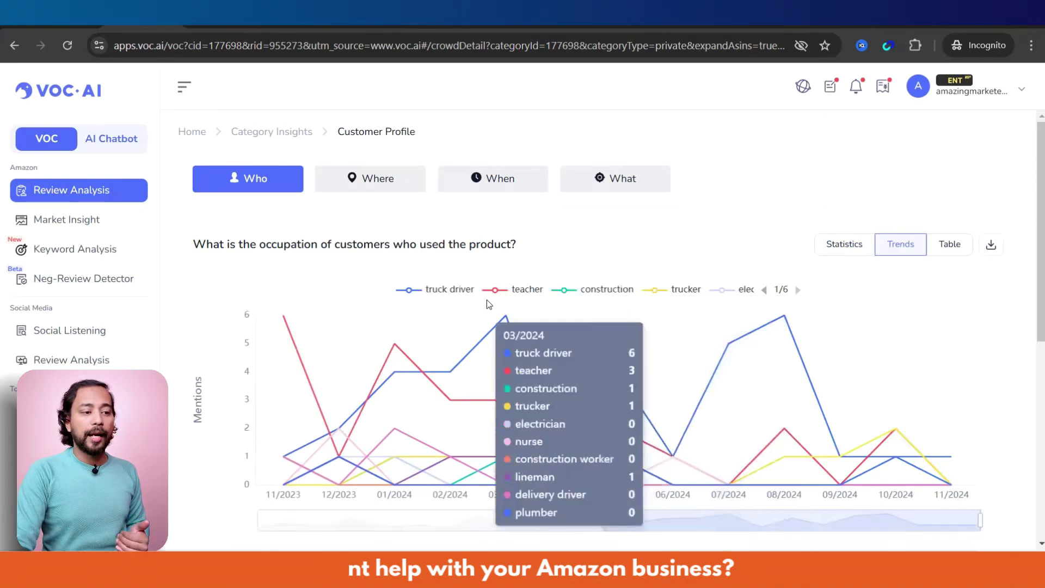
pyautogui.click(949, 244)
pyautogui.scroll(-3, 555, 409)
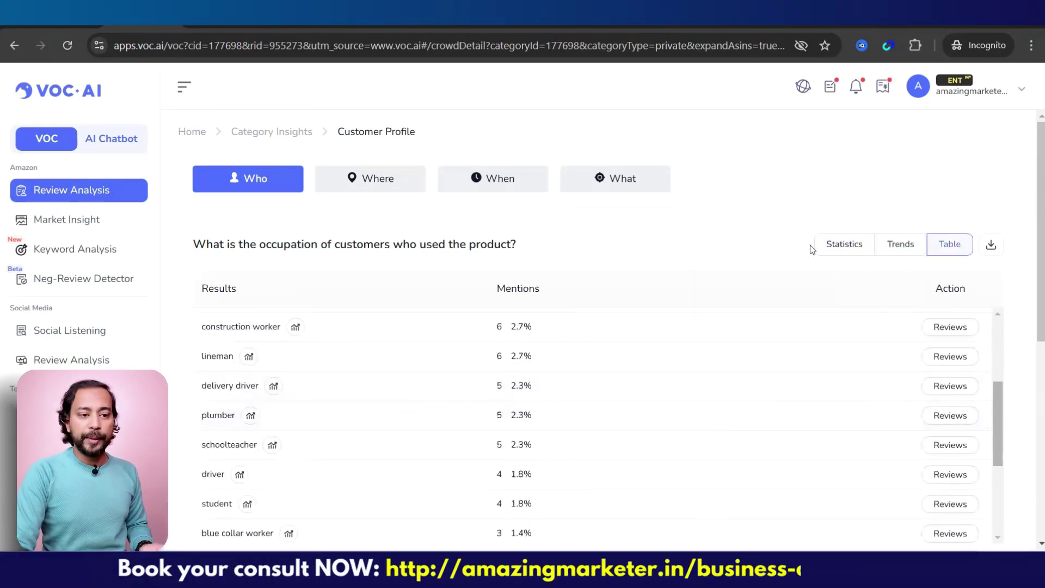
# Return the occupation data to its statistics chart and review the chart of relationships between product users and reviewers.
pyautogui.click(831, 251)
pyautogui.scroll(-5, 497, 351)
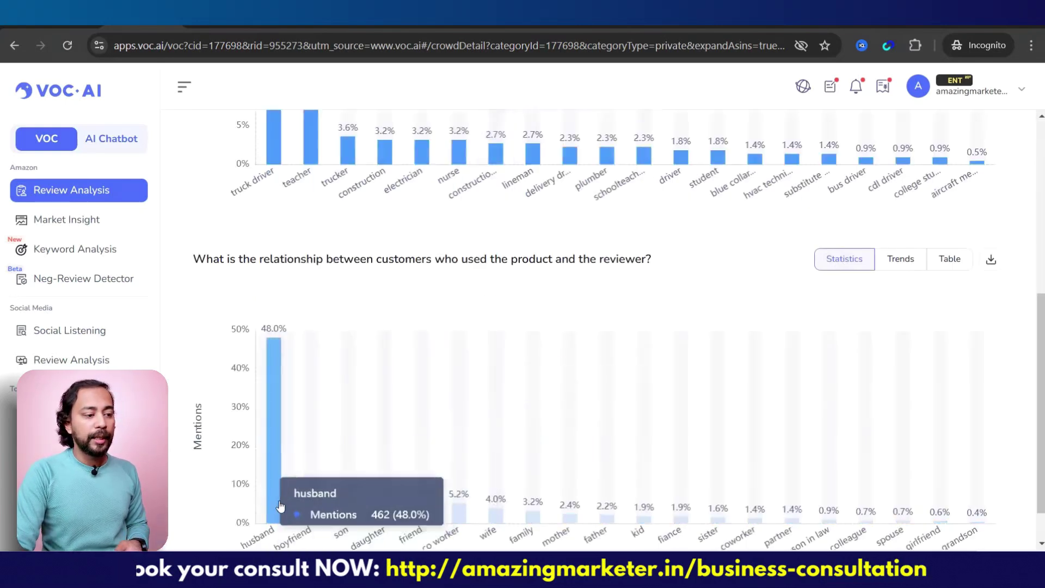
pyautogui.scroll(-1, 287, 454)
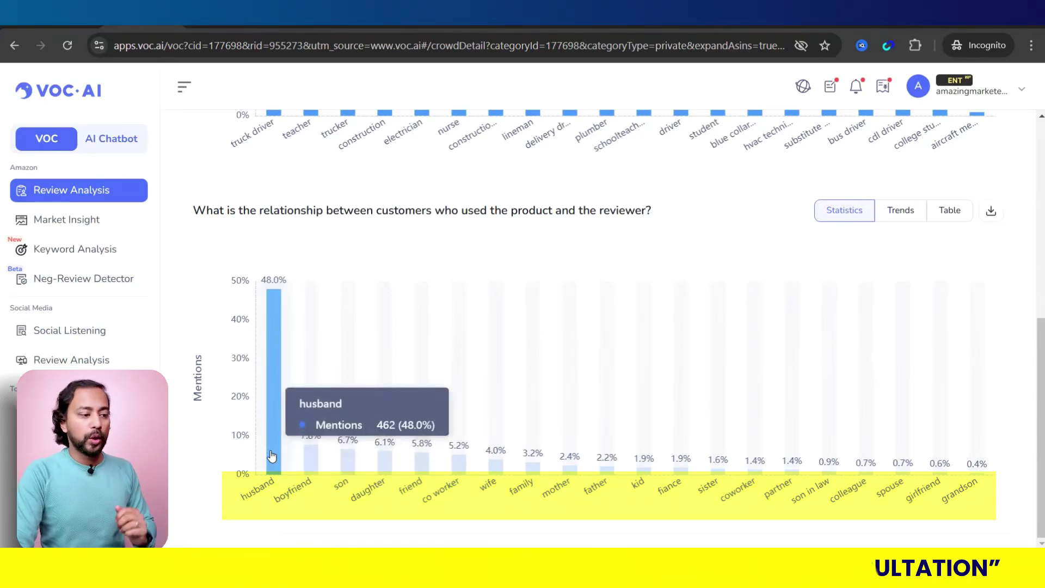
# Open the Where insights and examine the usage location chart and the Price Range VS Where heatmap for car and office.
pyautogui.scroll(7, 371, 219)
pyautogui.click(380, 178)
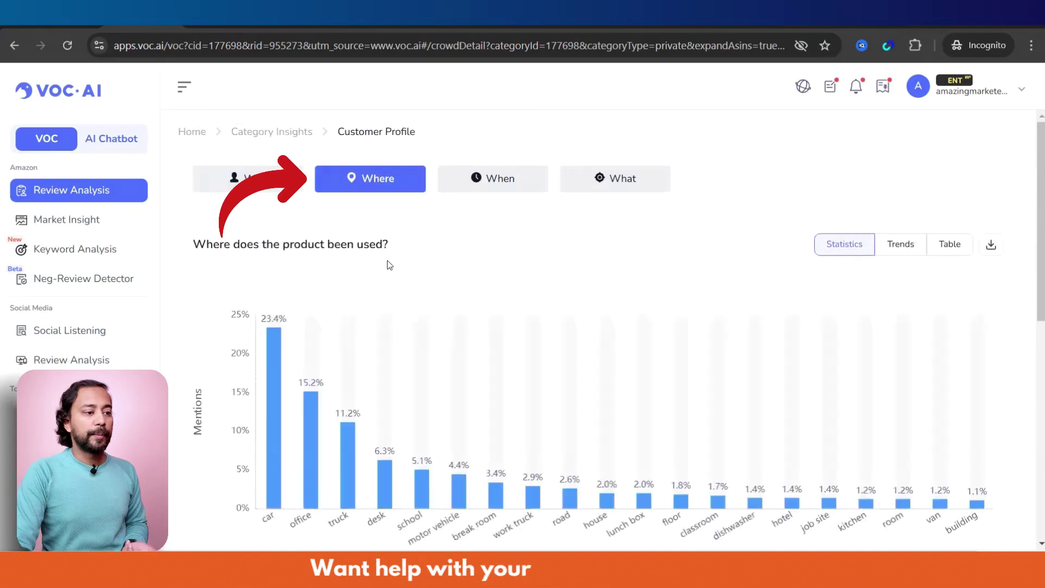
pyautogui.scroll(-3, 391, 283)
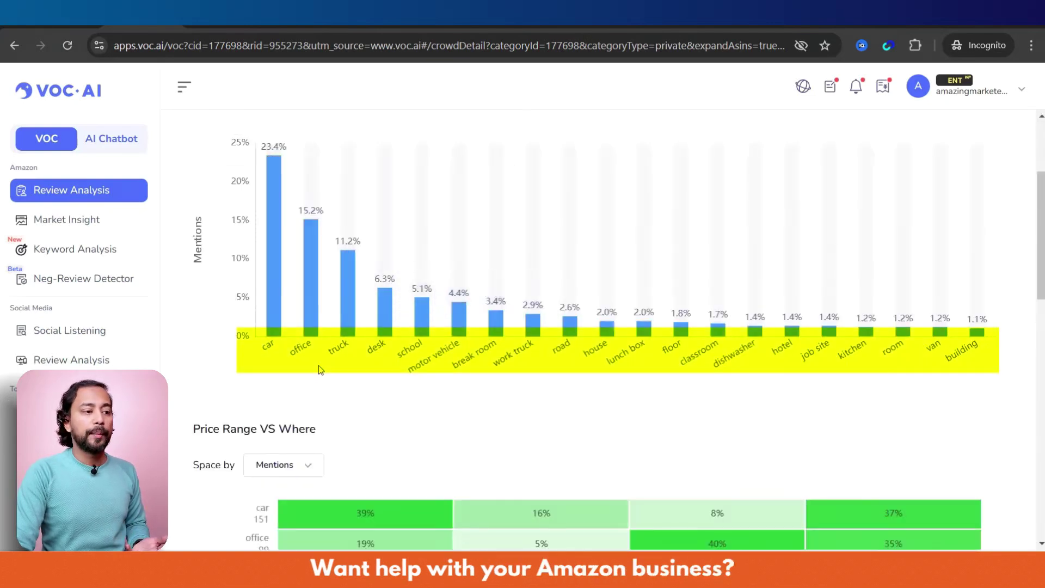
pyautogui.scroll(-2, 481, 322)
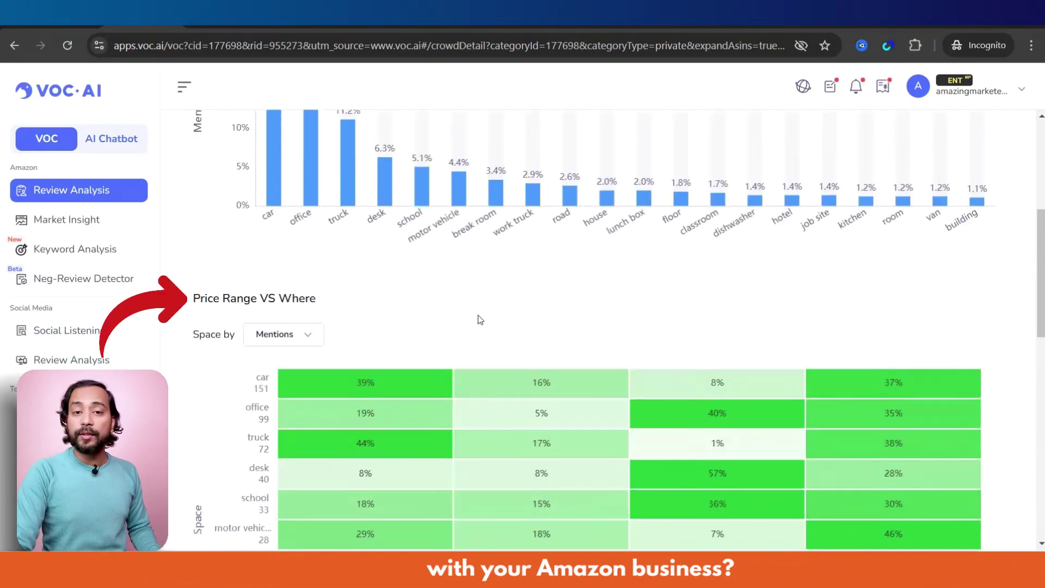
pyautogui.moveTo(341, 387)
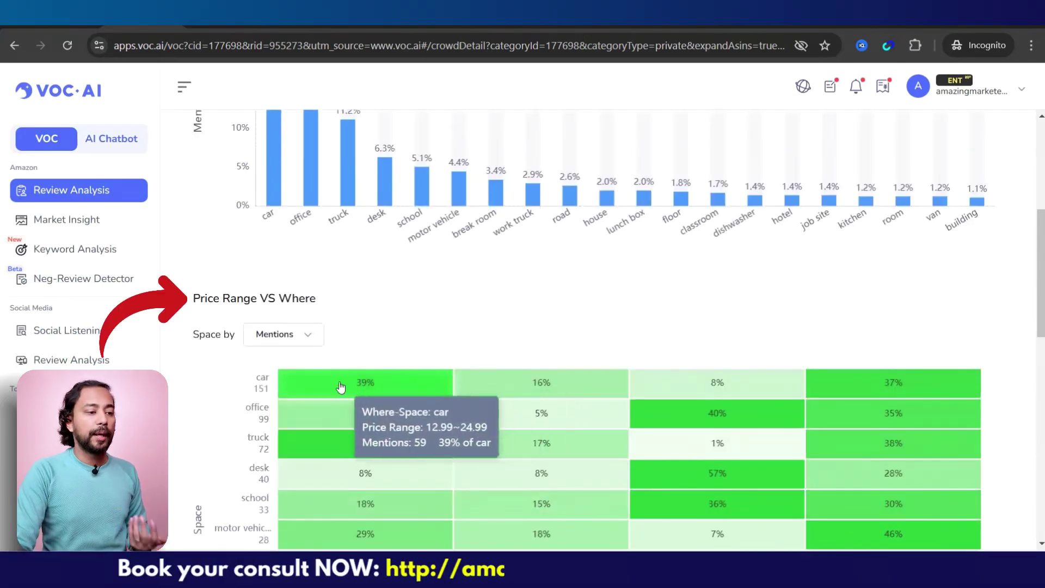
pyautogui.moveTo(336, 418)
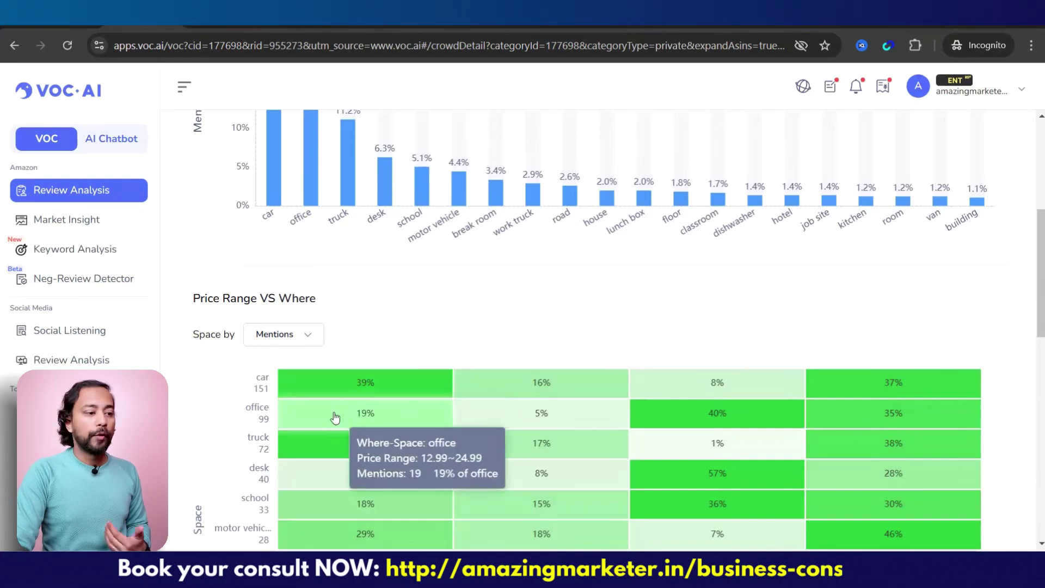
# Review the remaining Price Range VS Where rows and the Brand VS Where heatmap, checking the truck figures by seller.
pyautogui.scroll(-5, 425, 399)
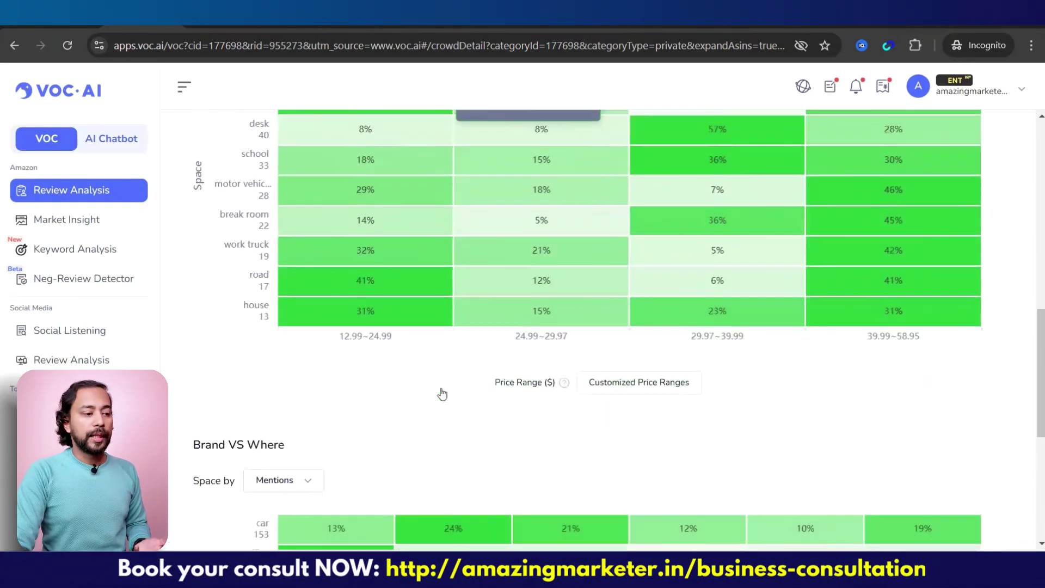
pyautogui.scroll(-3, 446, 392)
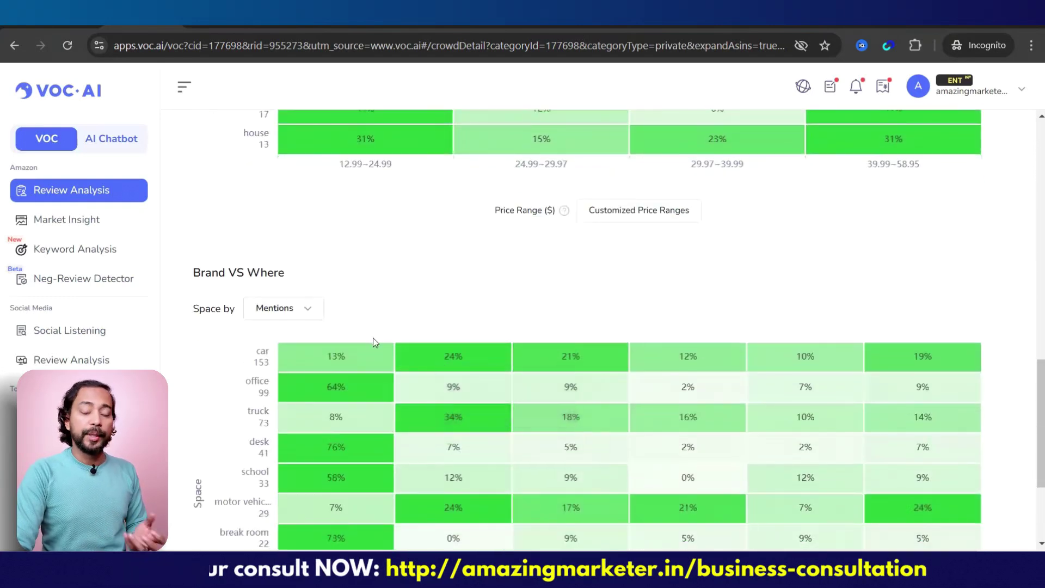
pyautogui.moveTo(431, 414)
pyautogui.scroll(-3, 431, 416)
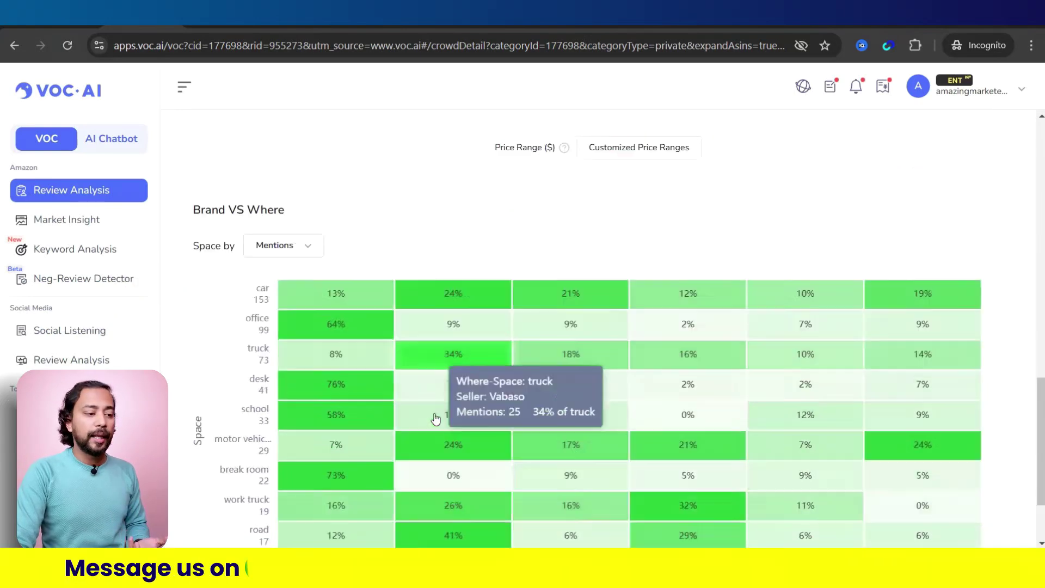
# Open the When insights and review the chart of usage times along with the Price Range VS When heatmap.
pyautogui.scroll(6, 438, 430)
pyautogui.scroll(11, 443, 440)
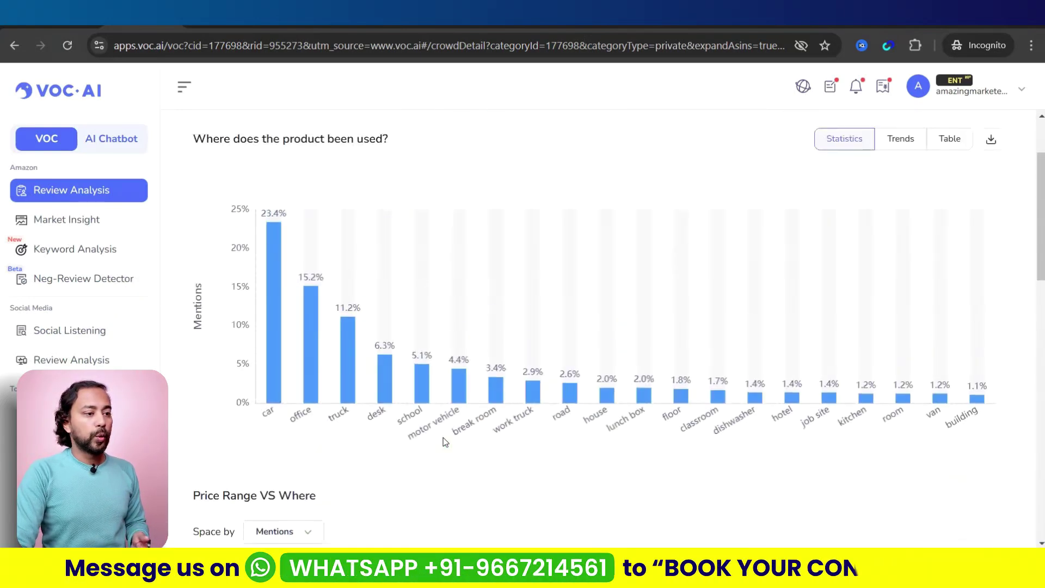
pyautogui.click(500, 178)
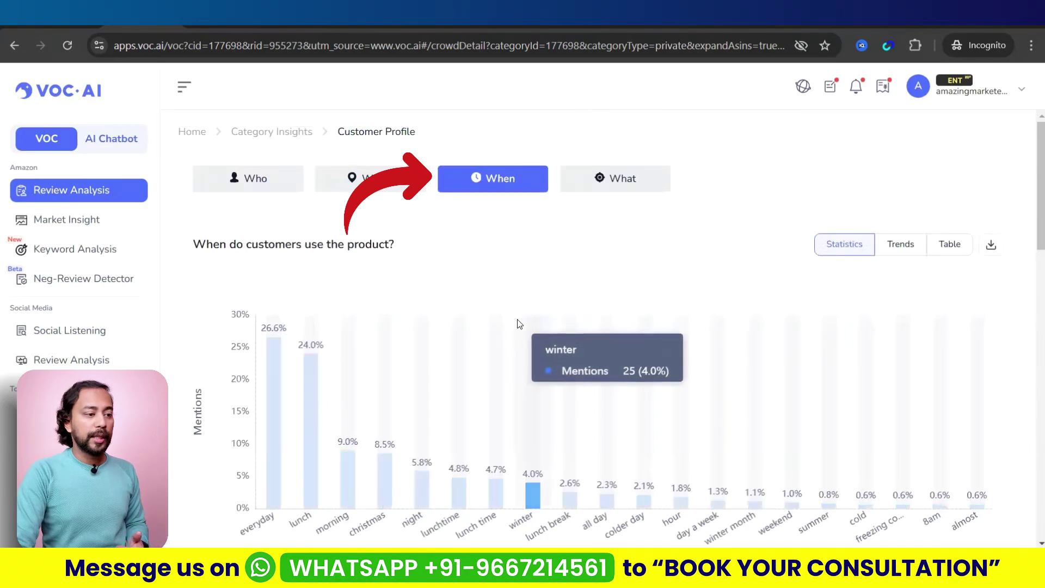
pyautogui.scroll(-3, 360, 494)
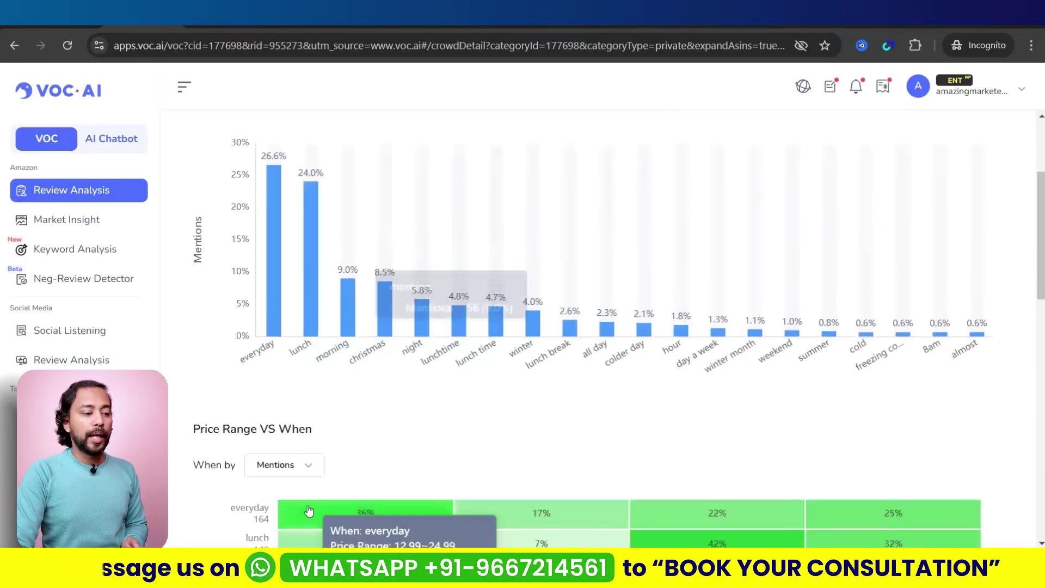
pyautogui.scroll(-3, 491, 392)
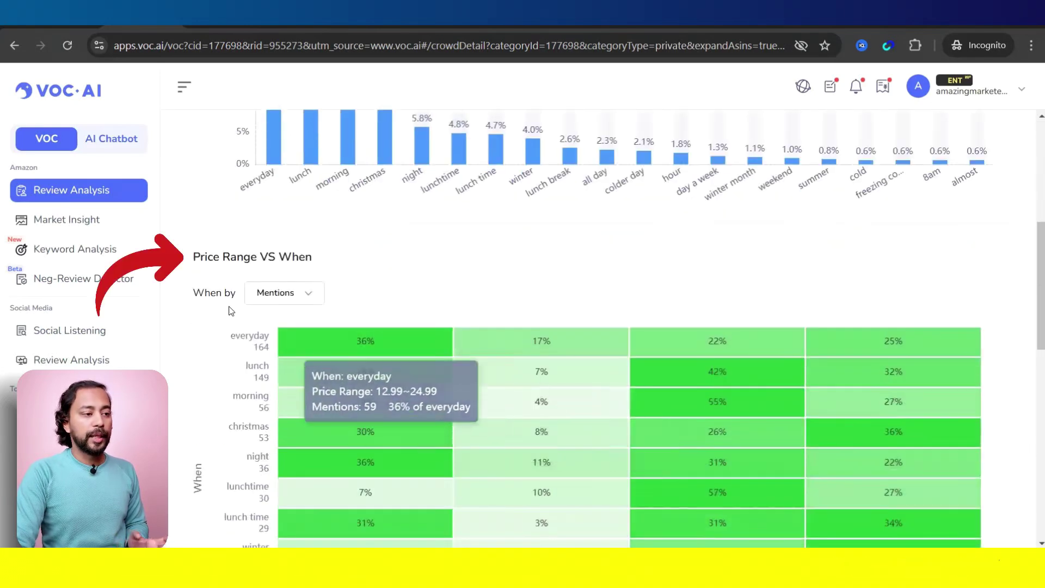
pyautogui.scroll(-3, 507, 434)
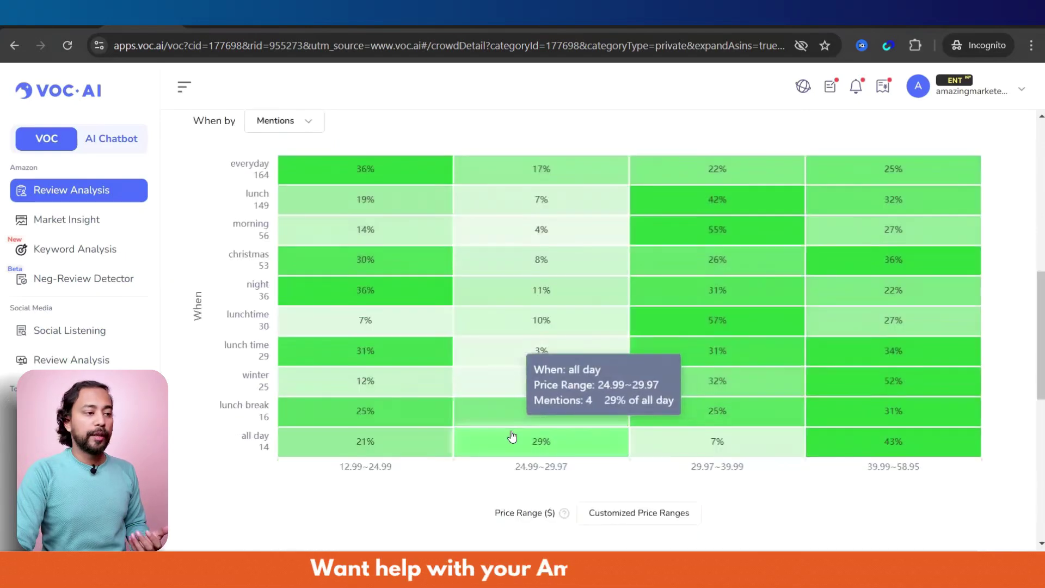
pyautogui.scroll(-3, 512, 436)
pyautogui.scroll(-3, 512, 484)
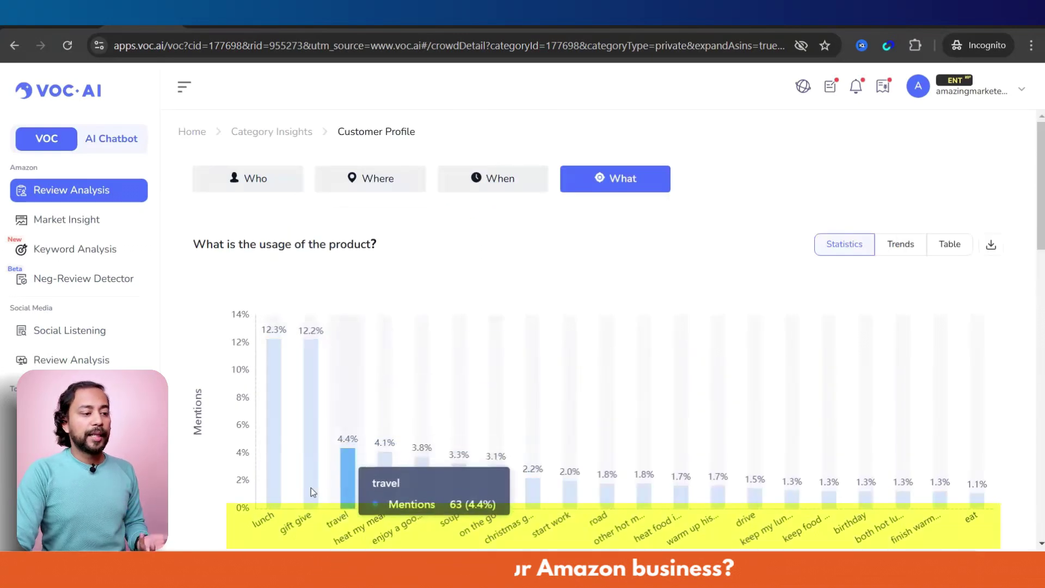
# Examine the product usage chart in the What insights and the Price Range VS What and Brand VS What heatmaps.
pyautogui.moveTo(276, 508)
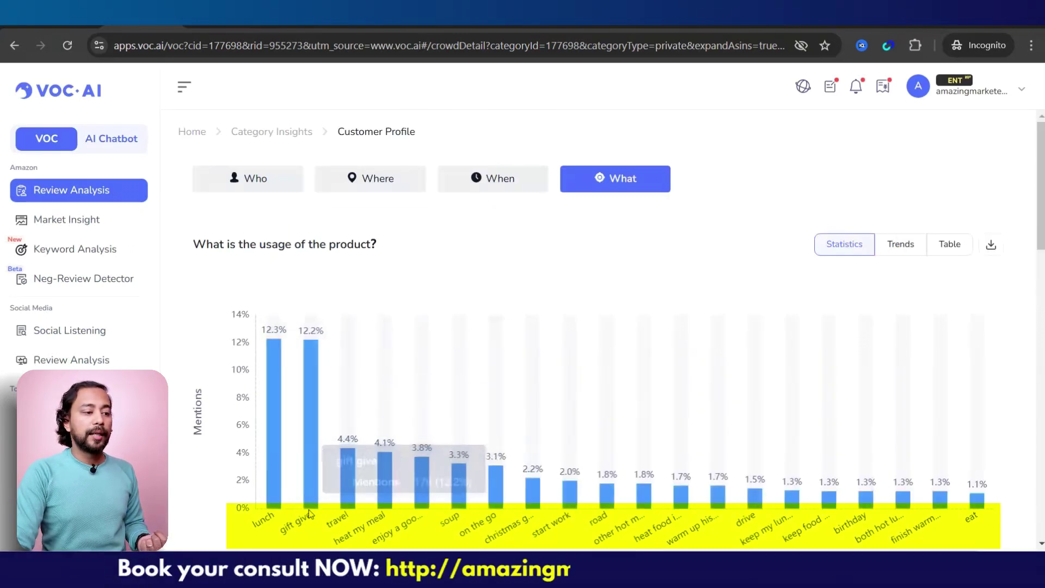
pyautogui.moveTo(346, 467)
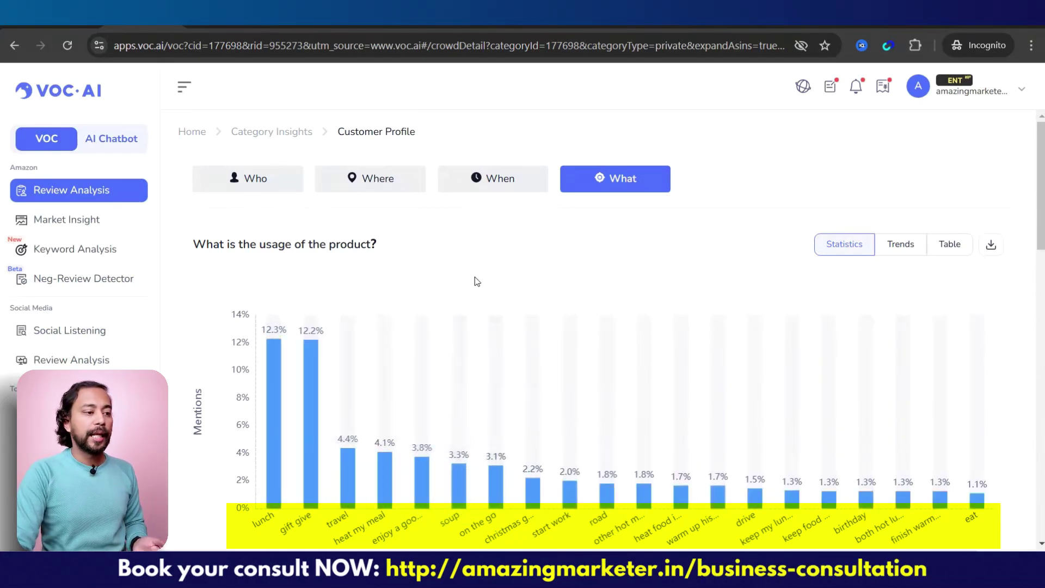
pyautogui.scroll(-10, 459, 479)
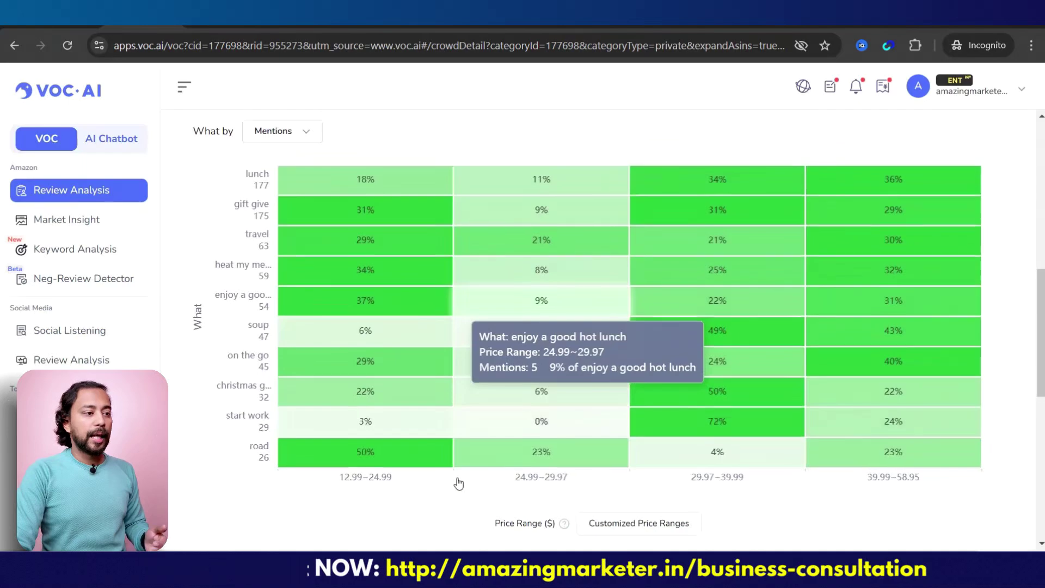
pyautogui.scroll(3, 408, 458)
pyautogui.scroll(-6, 367, 421)
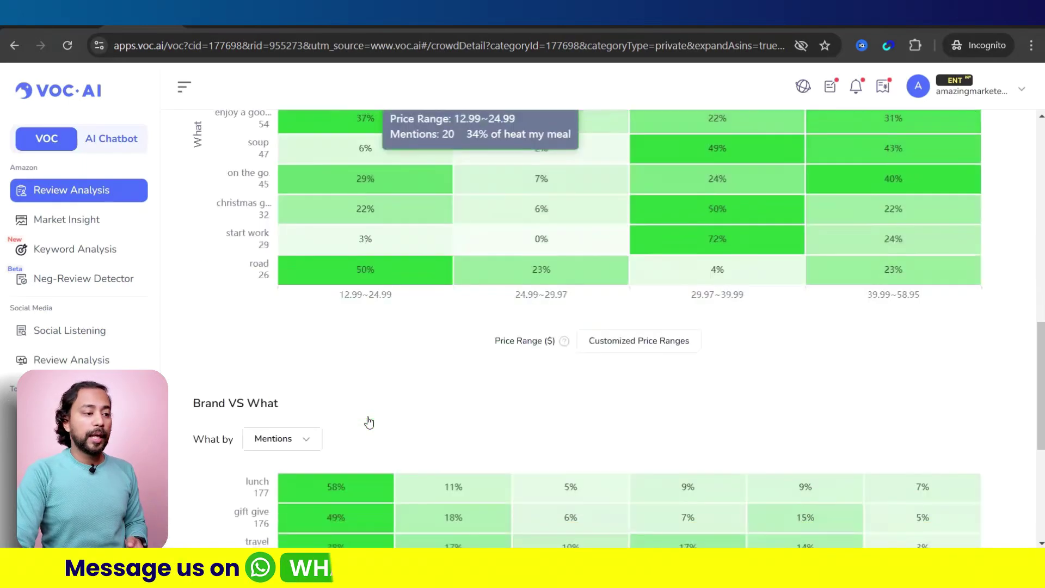
pyautogui.scroll(-3, 368, 420)
# View the product usage data in the What insights as trends over time.
pyautogui.scroll(13, 367, 421)
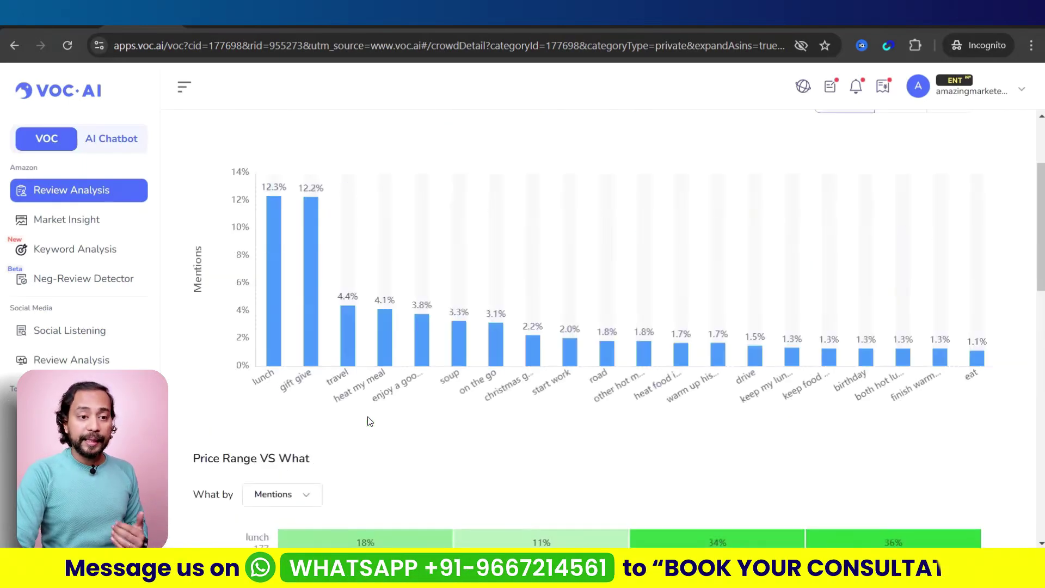
pyautogui.scroll(2, 367, 420)
pyautogui.scroll(-3, 838, 305)
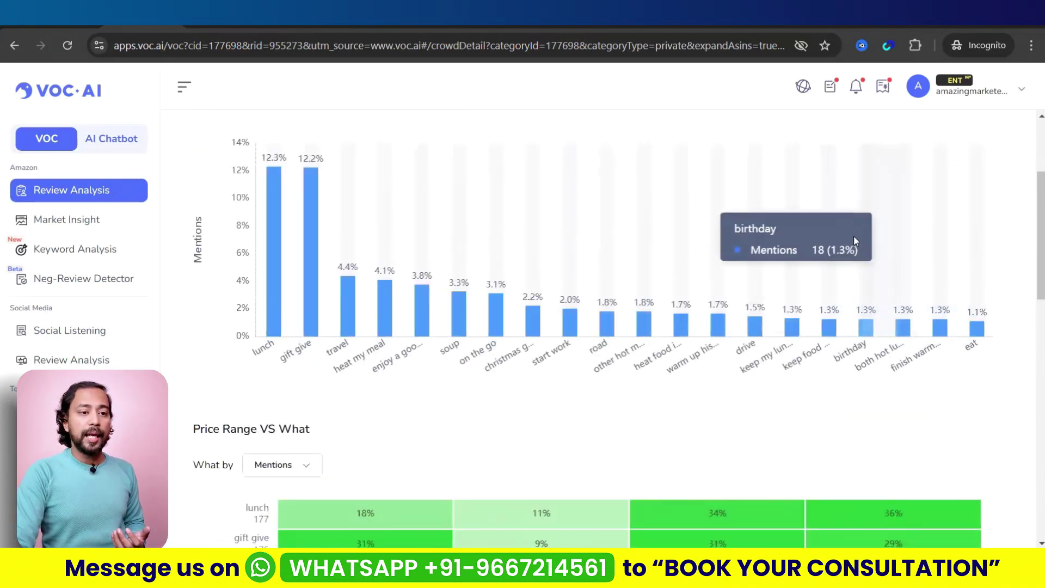
pyautogui.scroll(3, 853, 239)
pyautogui.click(903, 242)
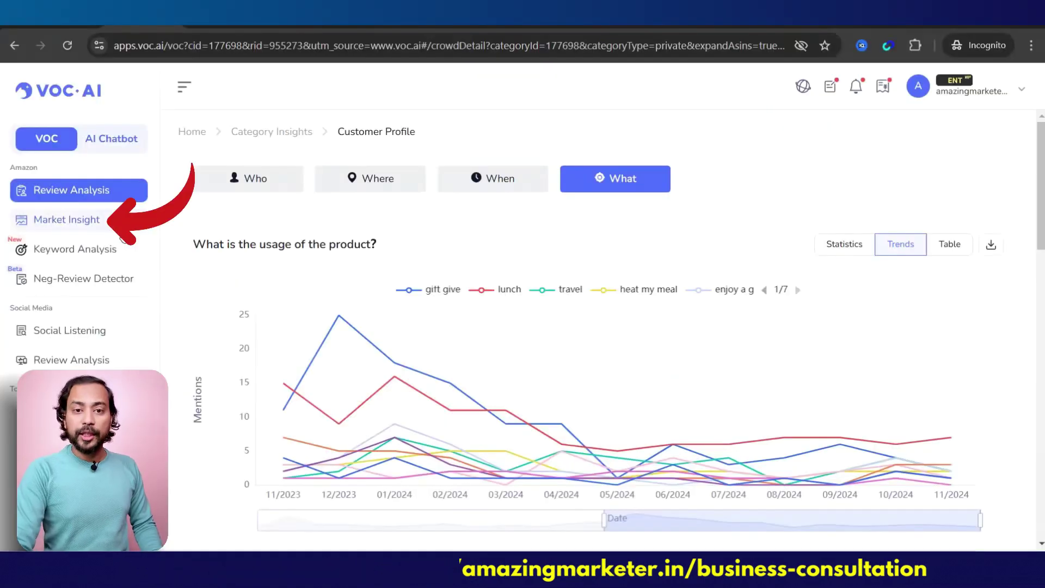
# Go to Market Insight and open the existing US electric lunch box report.
pyautogui.click(54, 220)
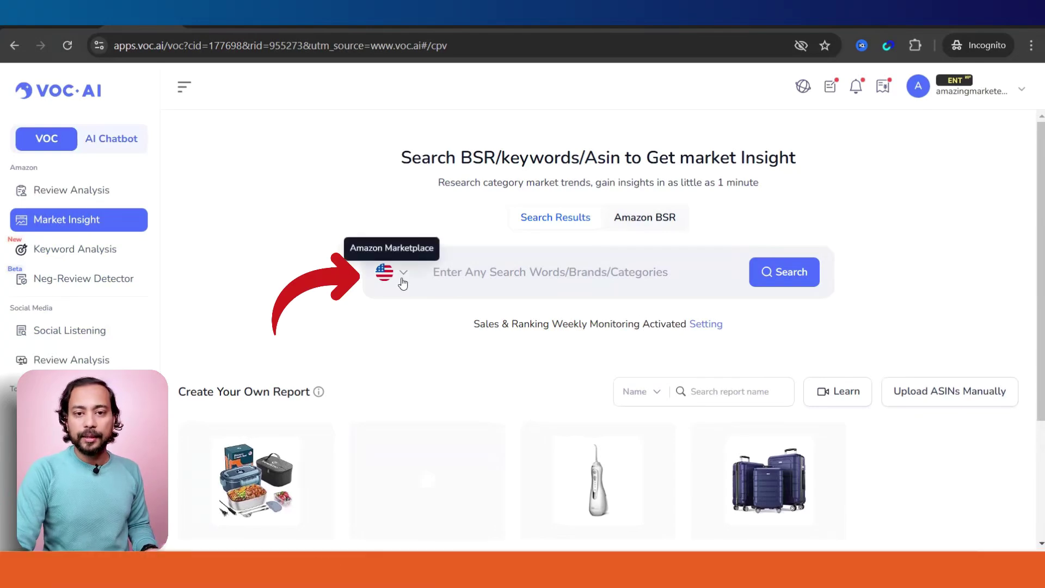
pyautogui.click(491, 259)
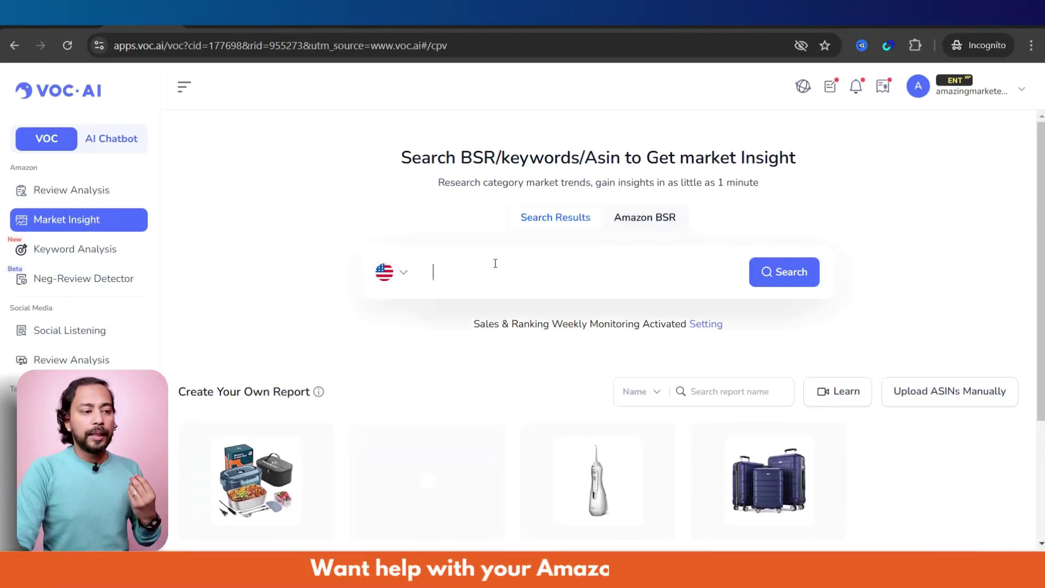
pyautogui.click(351, 223)
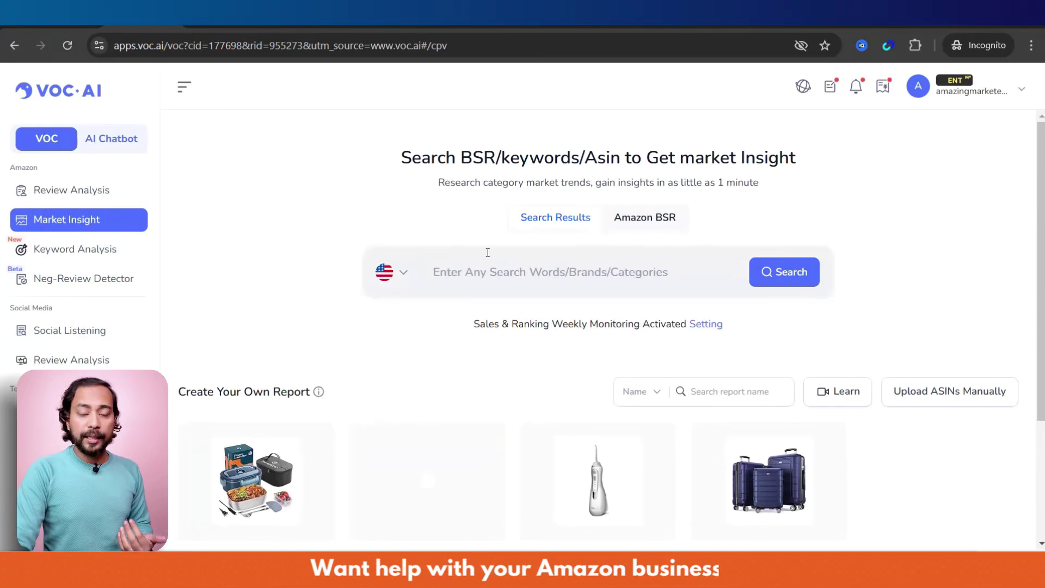
pyautogui.scroll(-3, 456, 337)
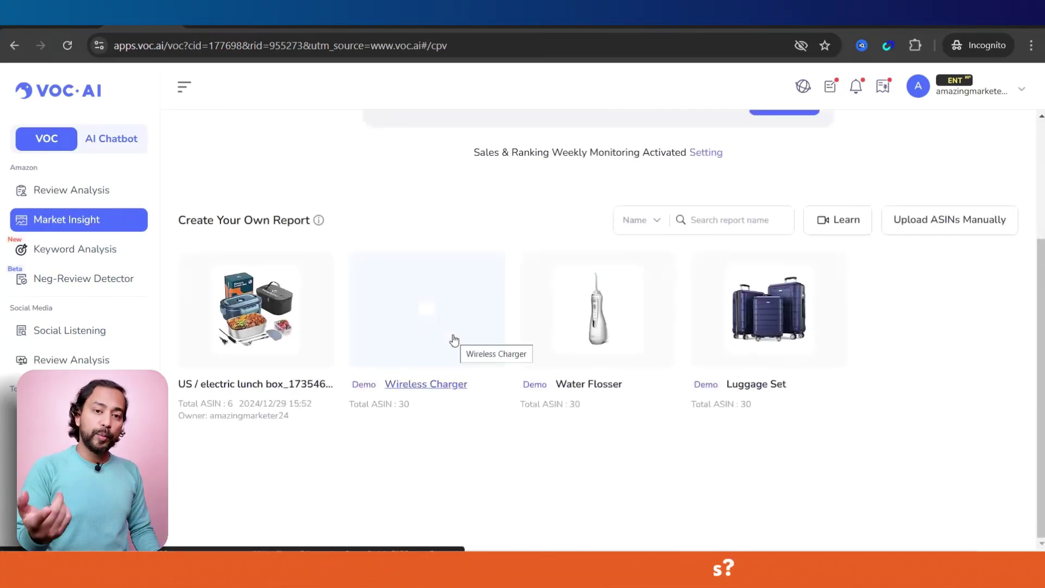
pyautogui.click(256, 327)
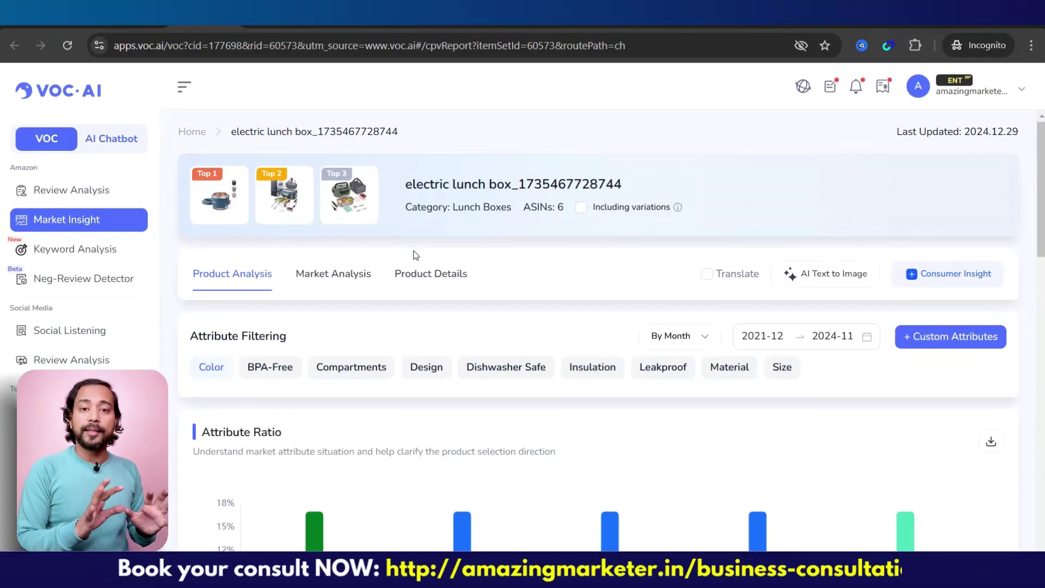
# Look over the report's Product Analysis and inspect each color's share in the Attribute Ratio chart.
pyautogui.scroll(-4, 415, 255)
pyautogui.scroll(4, 390, 321)
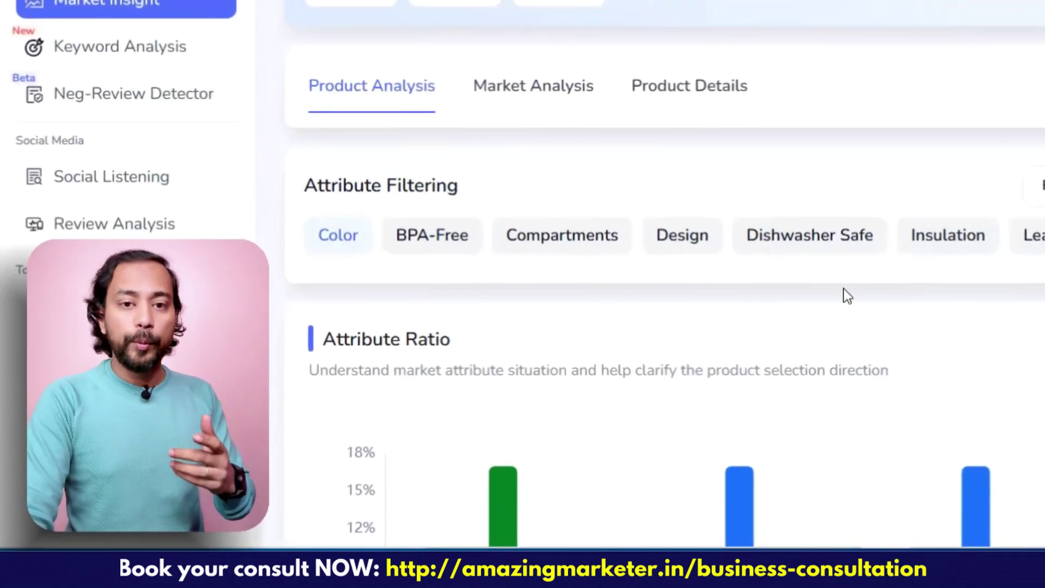
pyautogui.scroll(-5, 847, 280)
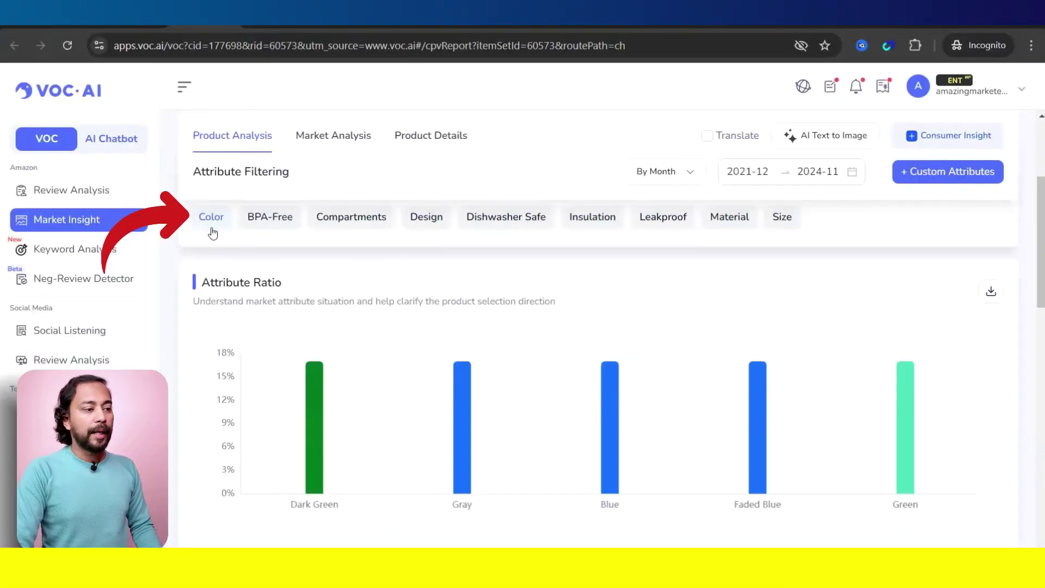
pyautogui.moveTo(308, 489)
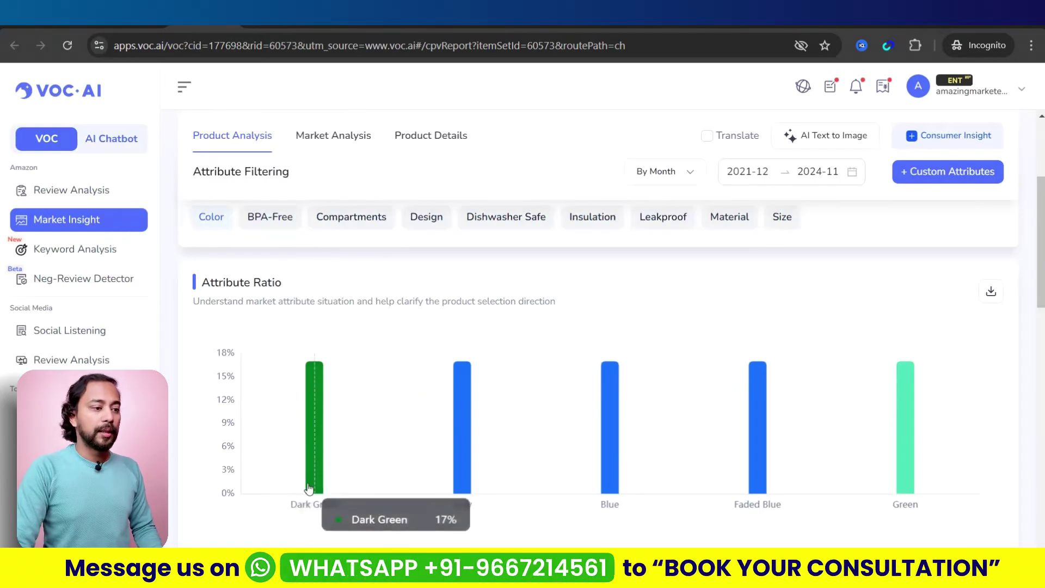
pyautogui.moveTo(463, 478)
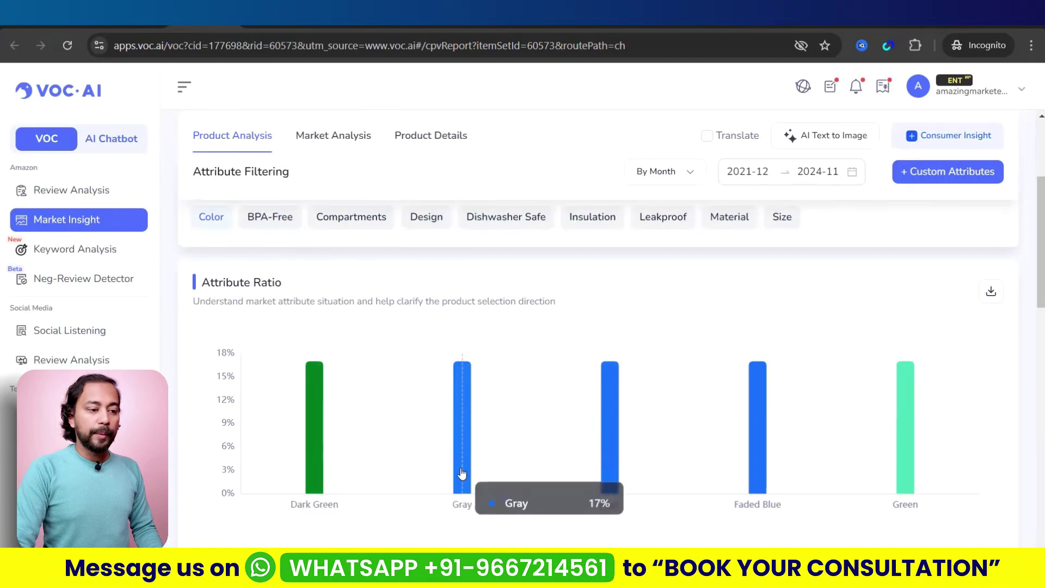
pyautogui.moveTo(745, 469)
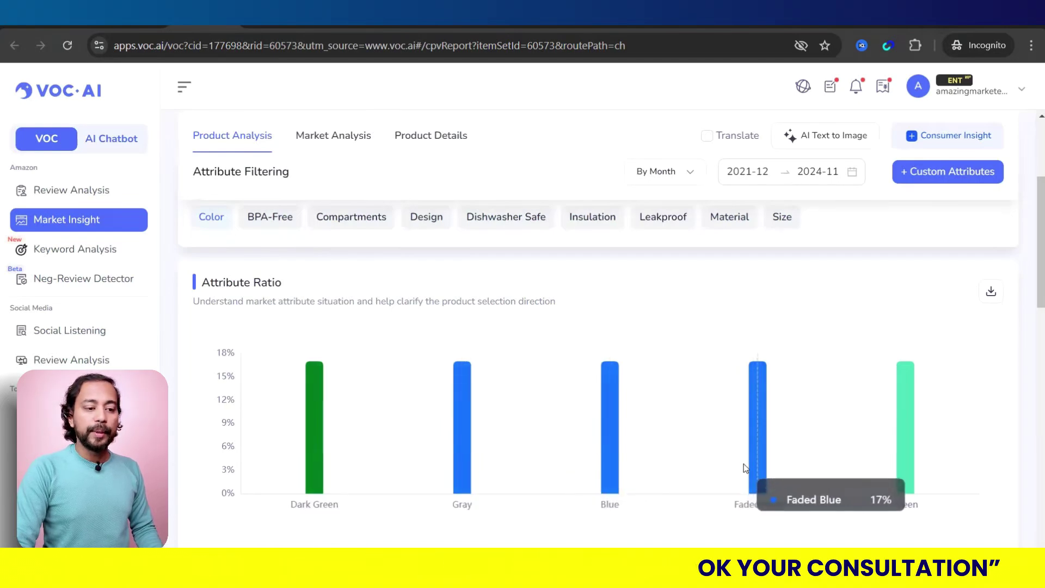
pyautogui.moveTo(901, 459)
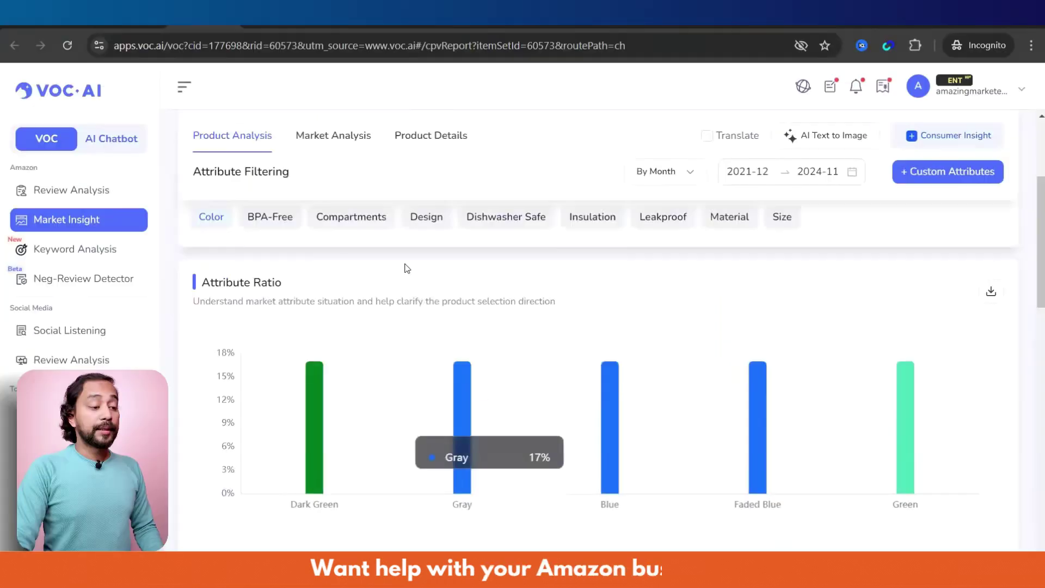
pyautogui.moveTo(456, 414)
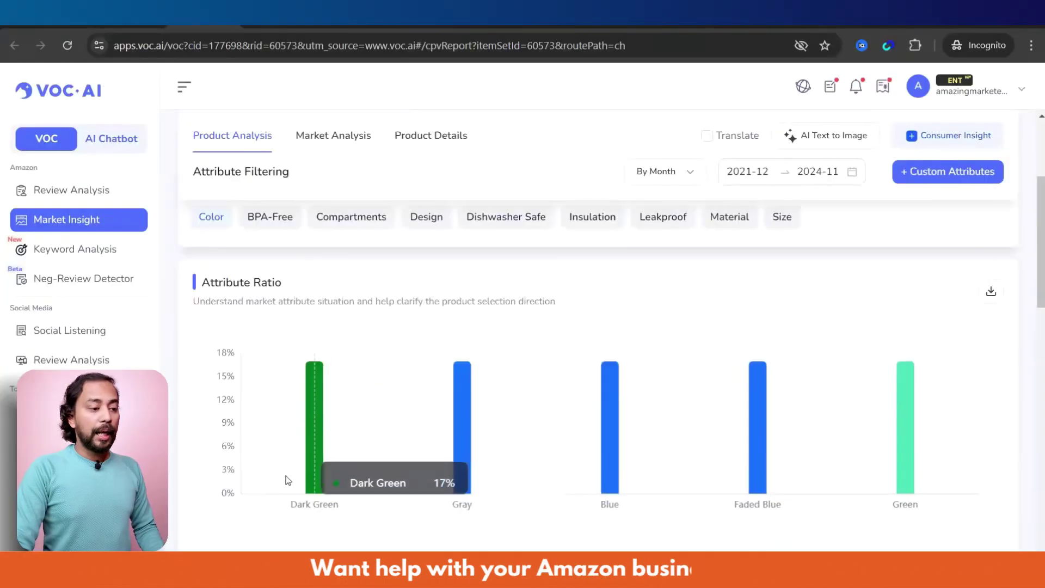
# Open the products behind the Dark Green bar, look over their product details table, and return to the report.
pyautogui.click(320, 467)
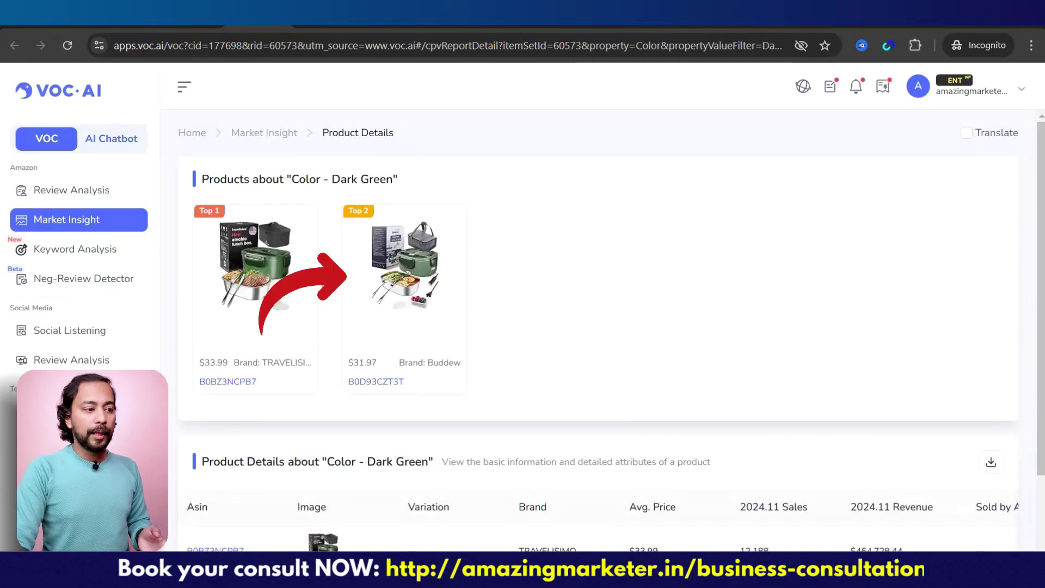
pyautogui.scroll(-2, 338, 339)
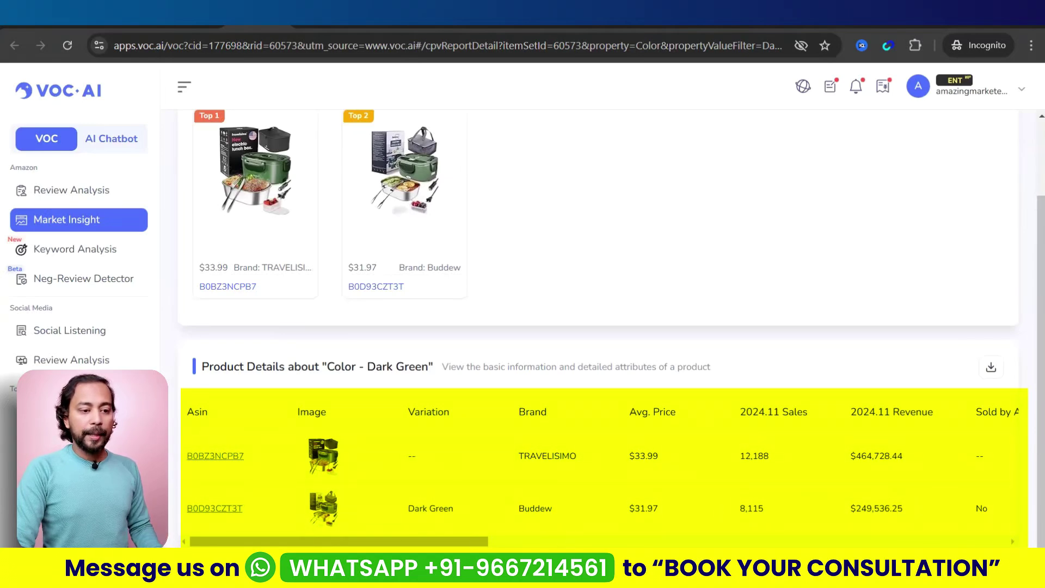
pyautogui.moveTo(474, 541); pyautogui.dragTo(380, 542)
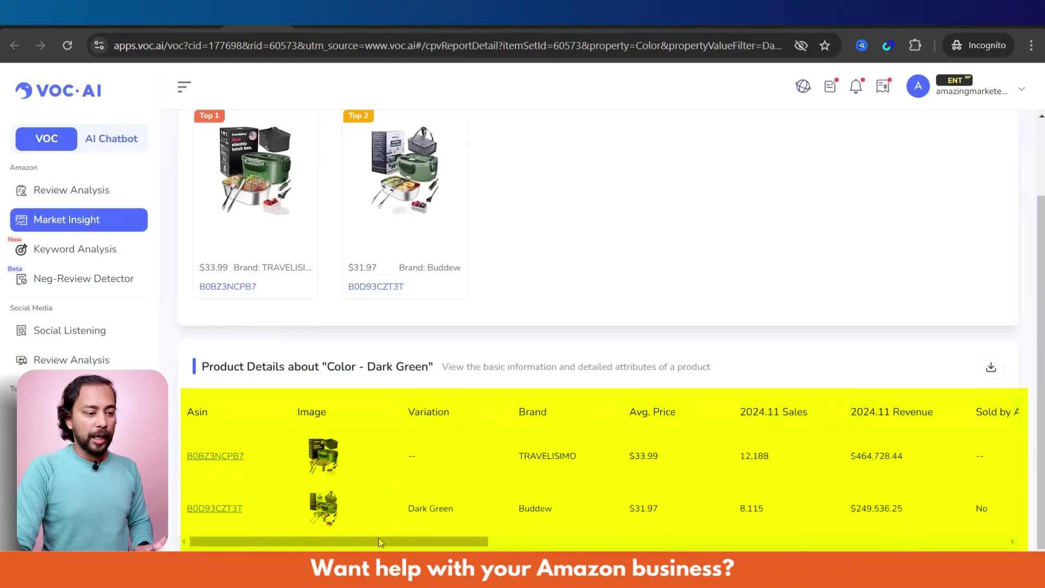
pyautogui.hotkey('alt', 'Left')
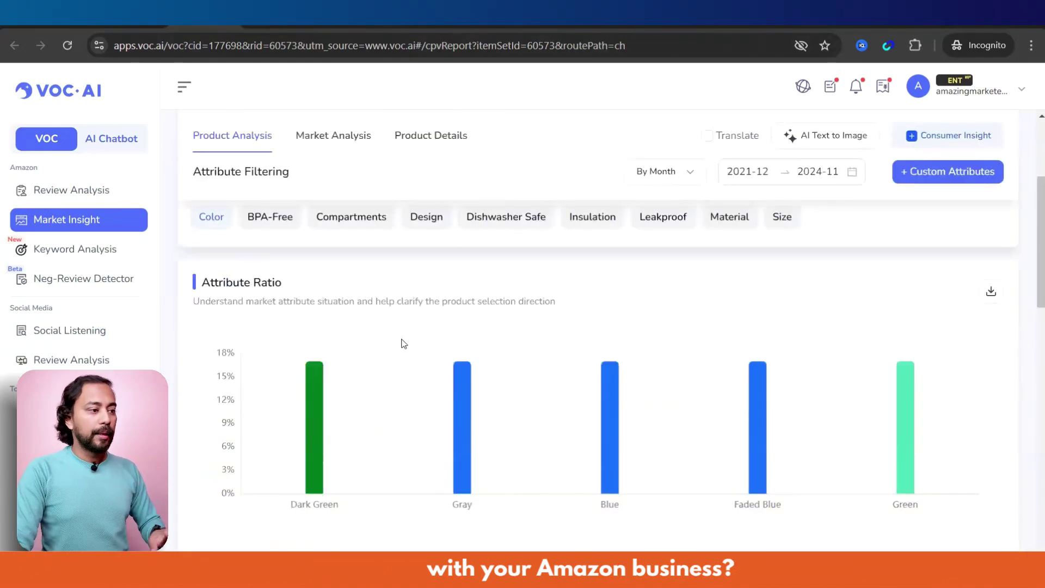
# Extend the time range of the color Sales Trend by Attribute chart back to 2023-03.
pyautogui.scroll(-1, 348, 499)
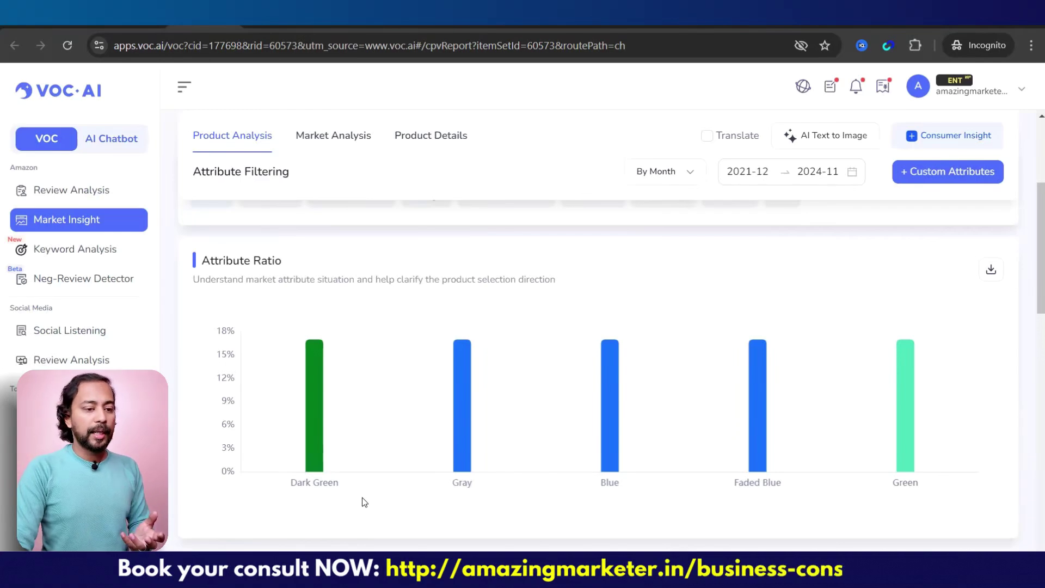
pyautogui.scroll(-4, 361, 497)
pyautogui.scroll(4, 362, 497)
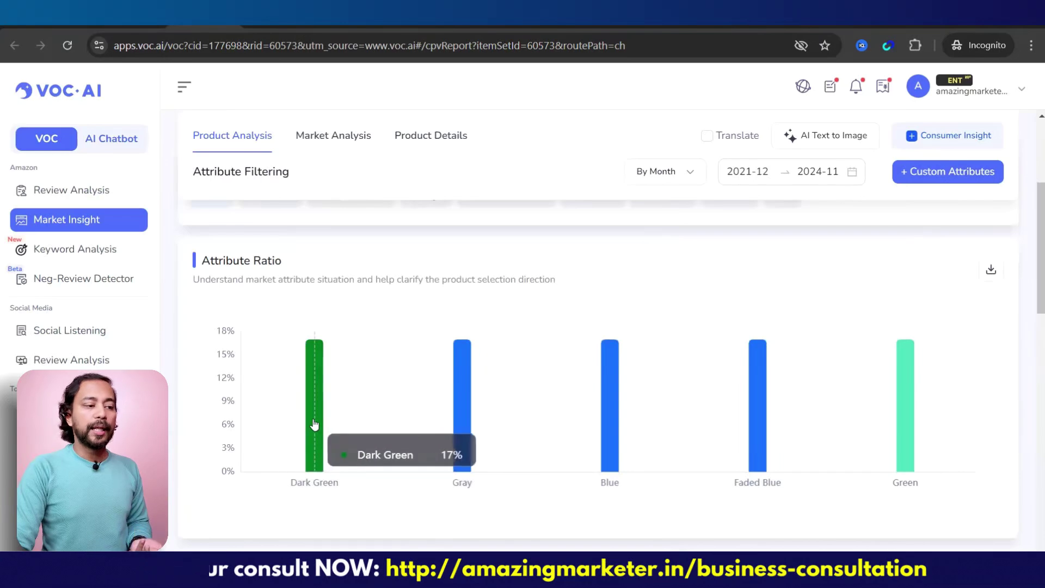
pyautogui.scroll(-5, 314, 421)
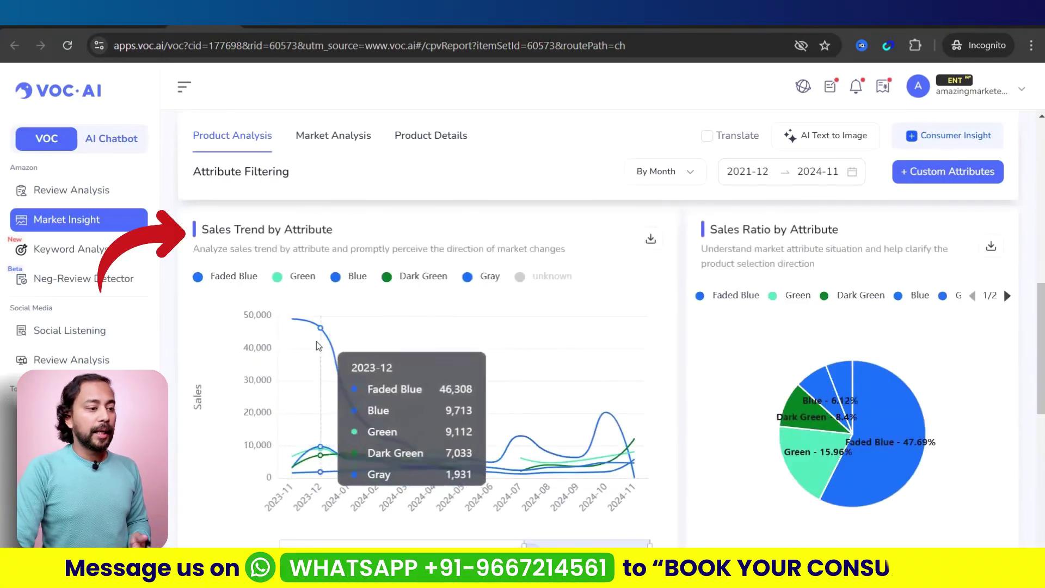
pyautogui.scroll(-3, 318, 327)
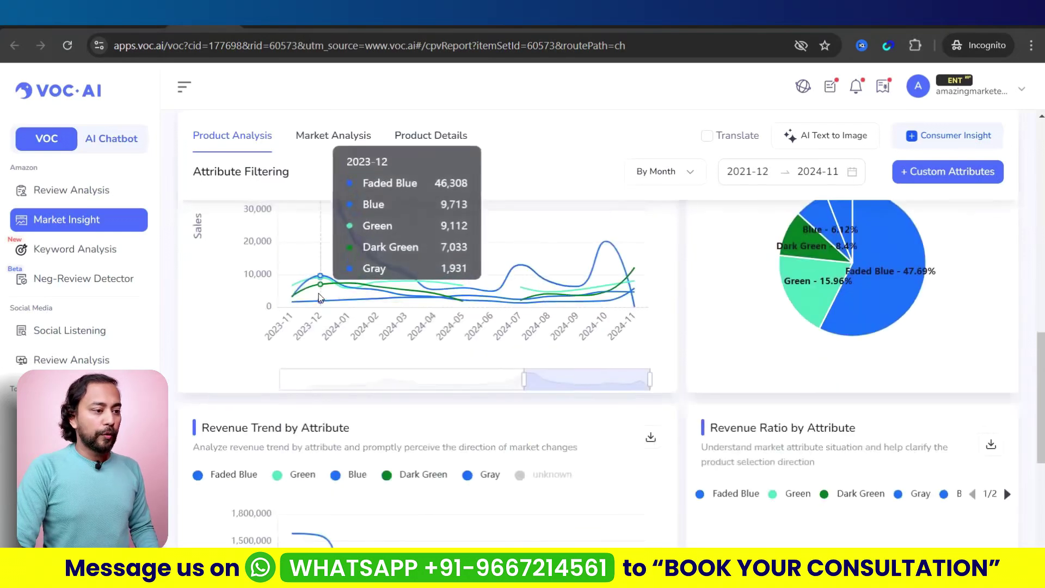
pyautogui.scroll(3, 318, 326)
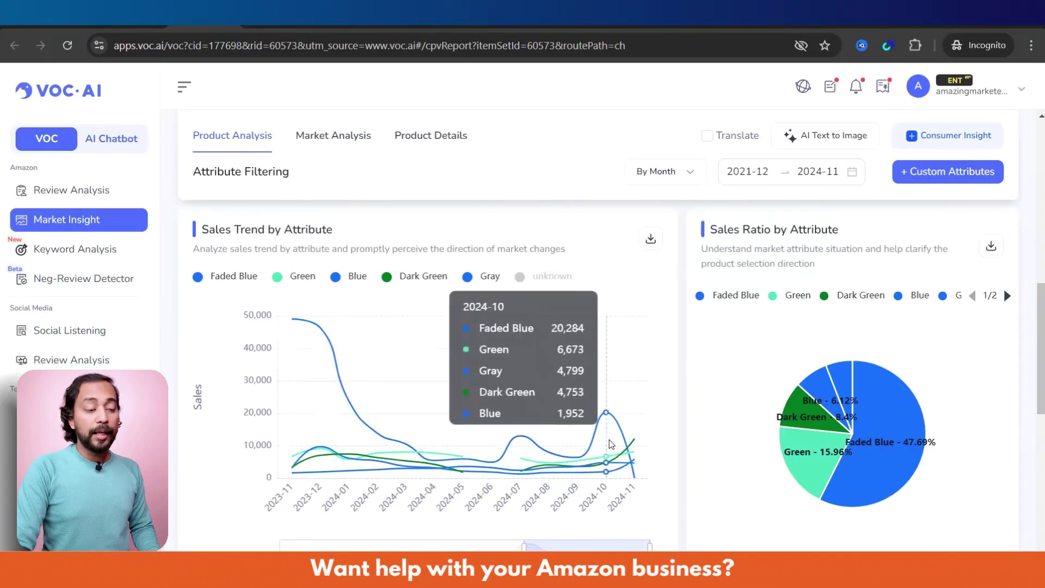
pyautogui.scroll(-2, 606, 452)
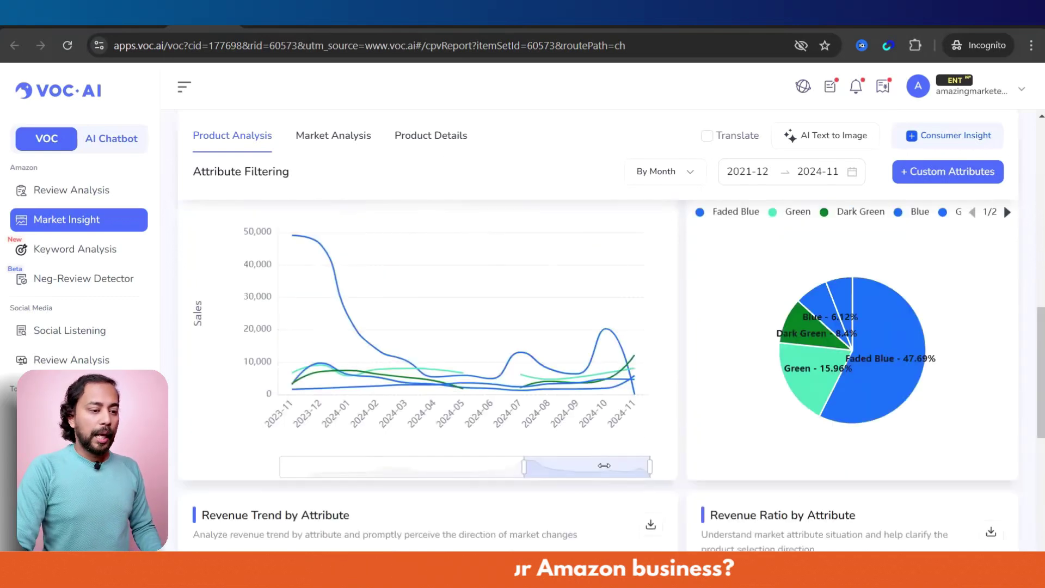
pyautogui.moveTo(600, 465); pyautogui.dragTo(446, 467)
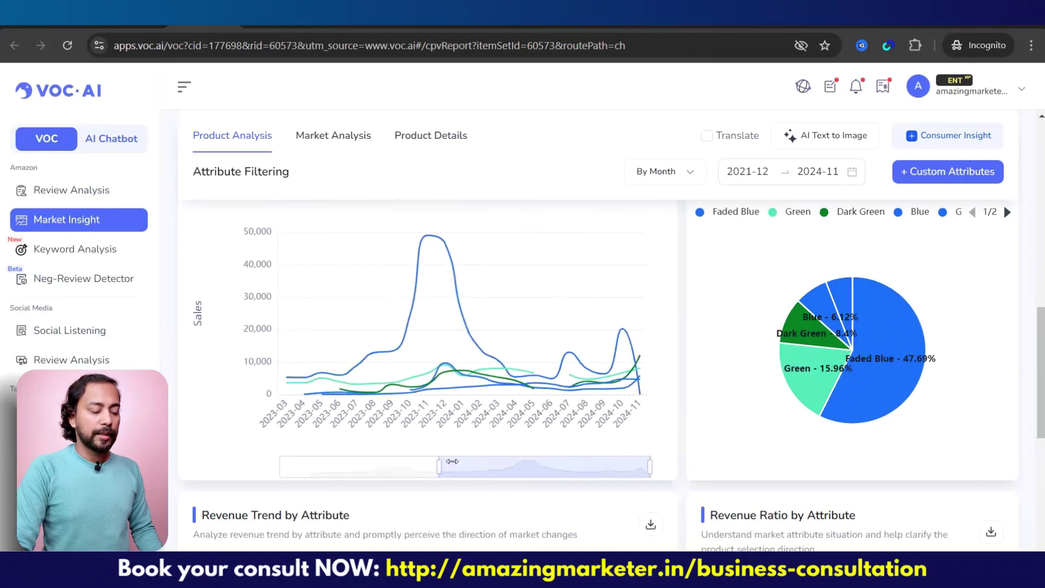
# Examine the sales trend and ratio by color together with the revenue trend and ratio by color.
pyautogui.scroll(4, 435, 436)
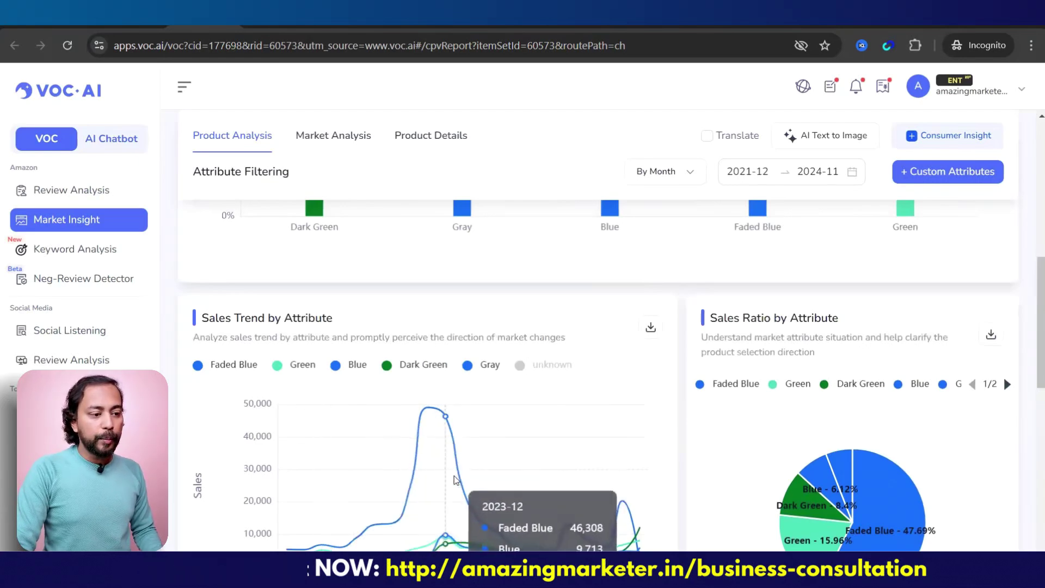
pyautogui.scroll(-1, 422, 372)
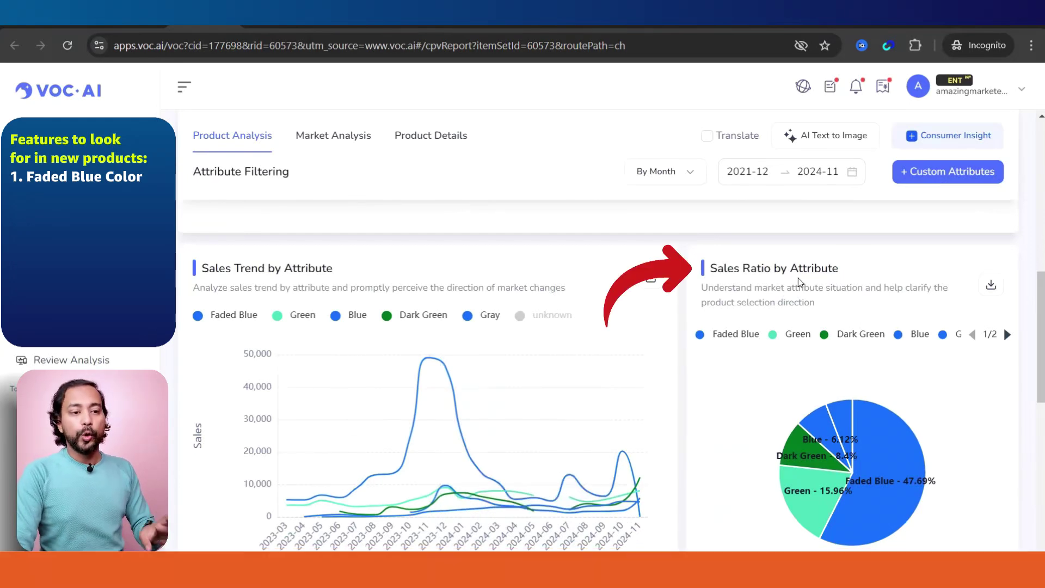
pyautogui.moveTo(895, 469)
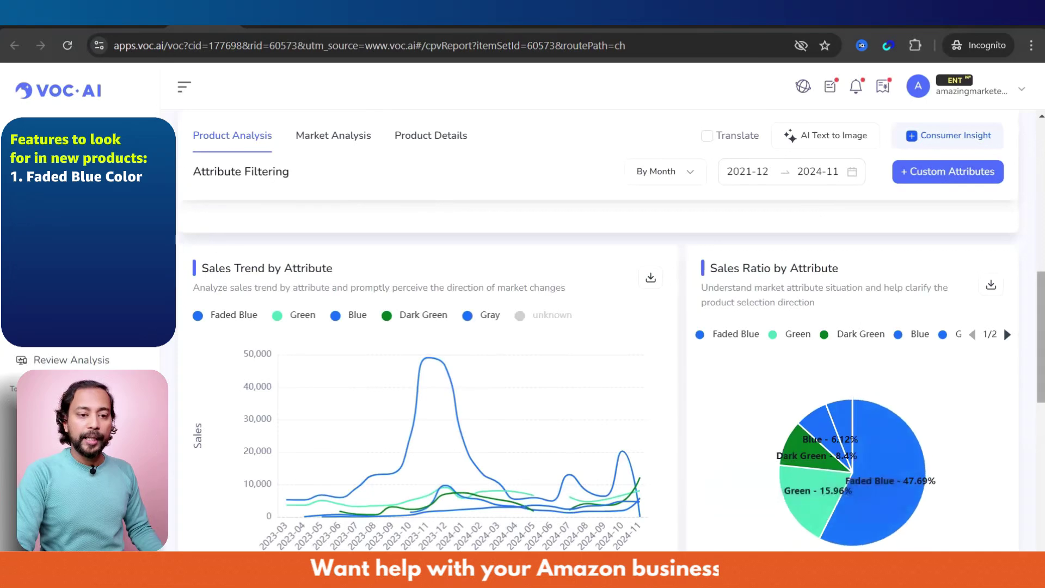
pyautogui.scroll(-5, 895, 469)
pyautogui.scroll(-3, 895, 469)
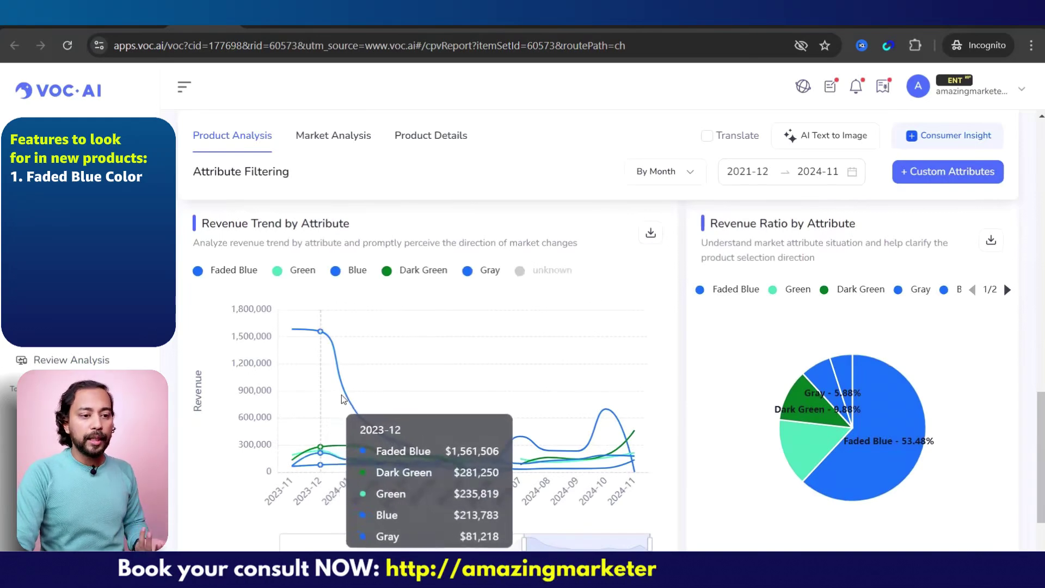
pyautogui.scroll(-3, 1004, 280)
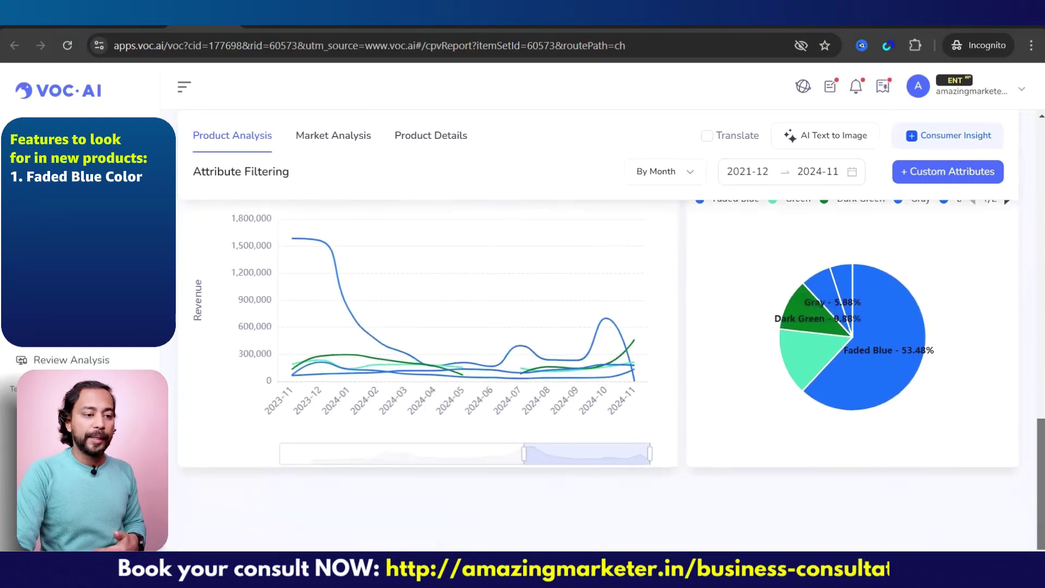
# Filter the product analysis by the BPA-Free attribute and examine its ratio, sales and revenue charts.
pyautogui.scroll(10, 1003, 279)
pyautogui.scroll(5, 351, 306)
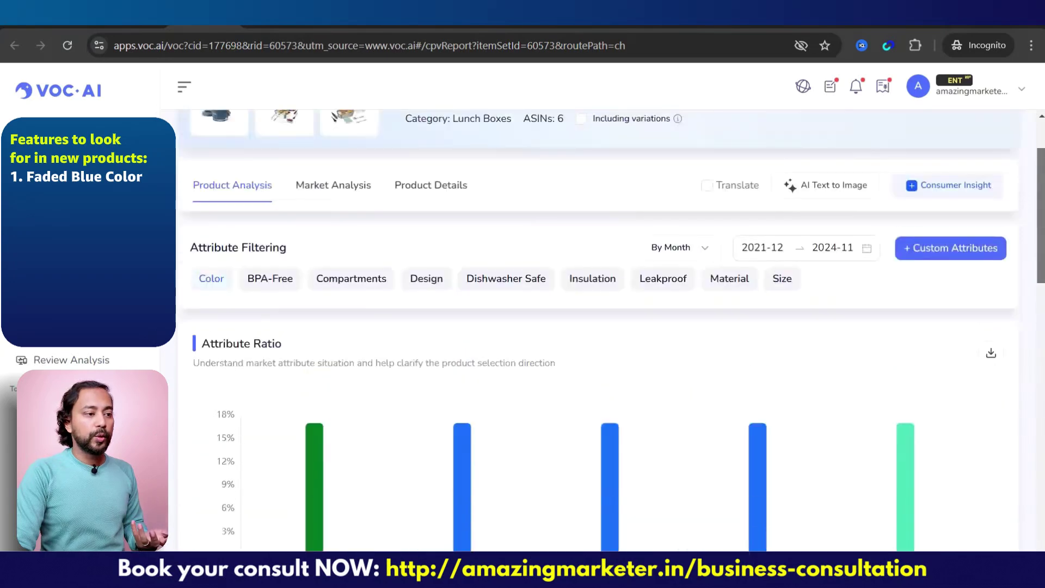
pyautogui.scroll(-3, 379, 199)
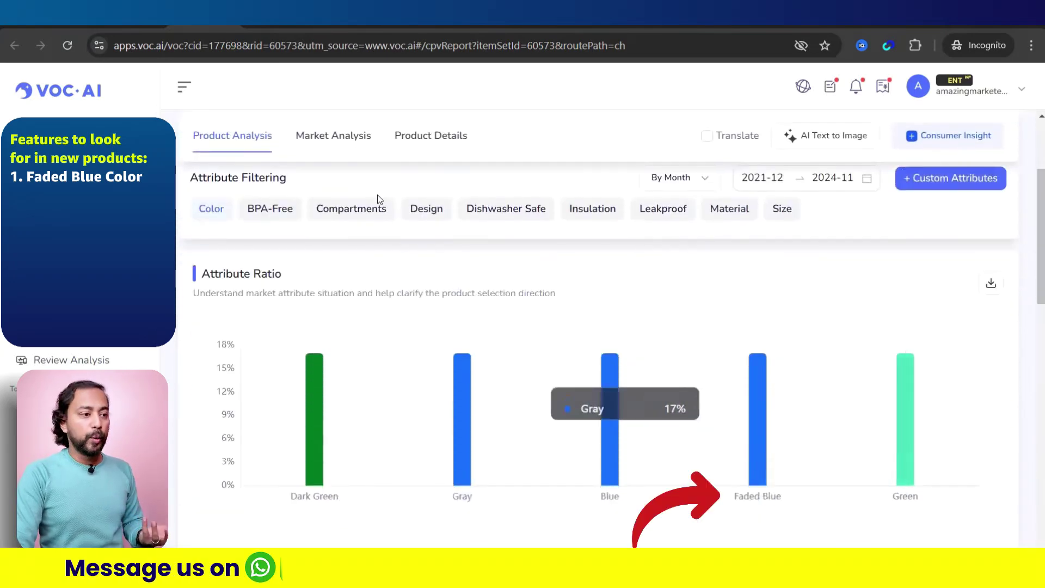
pyautogui.click(272, 210)
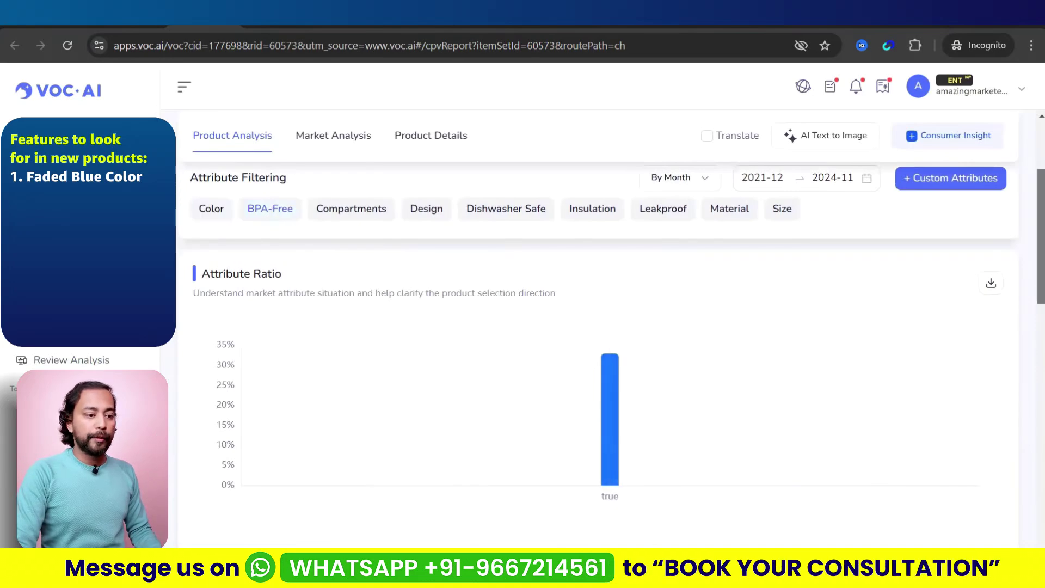
pyautogui.scroll(-1, 610, 375)
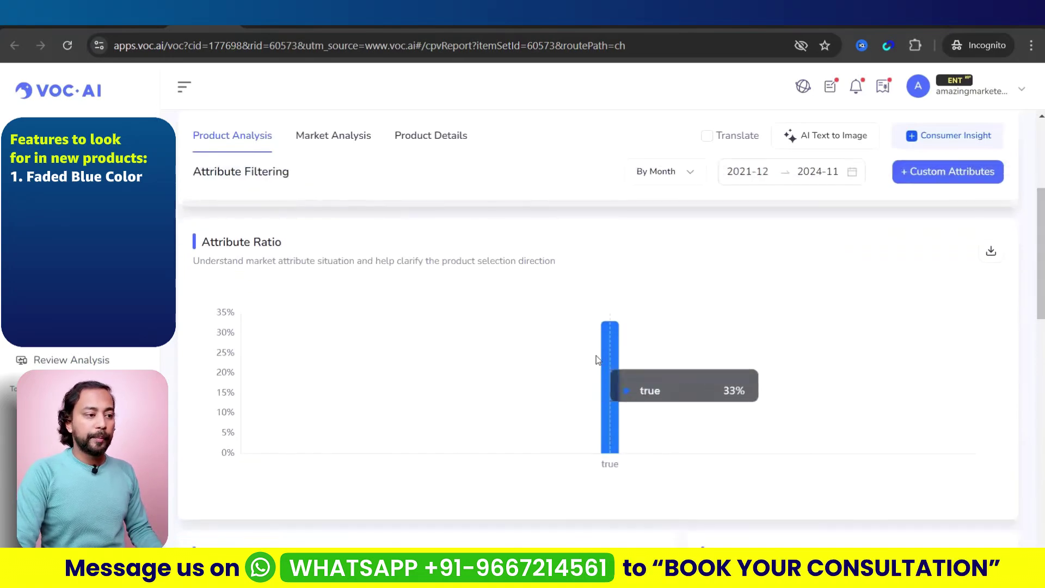
pyautogui.scroll(-6, 784, 381)
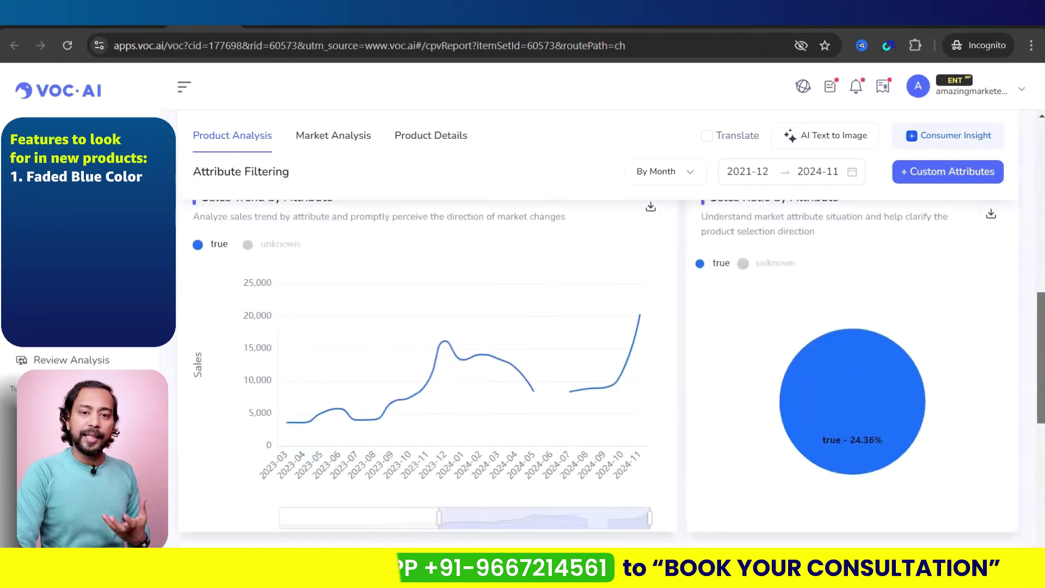
pyautogui.scroll(-3, 609, 375)
pyautogui.scroll(-4, 610, 376)
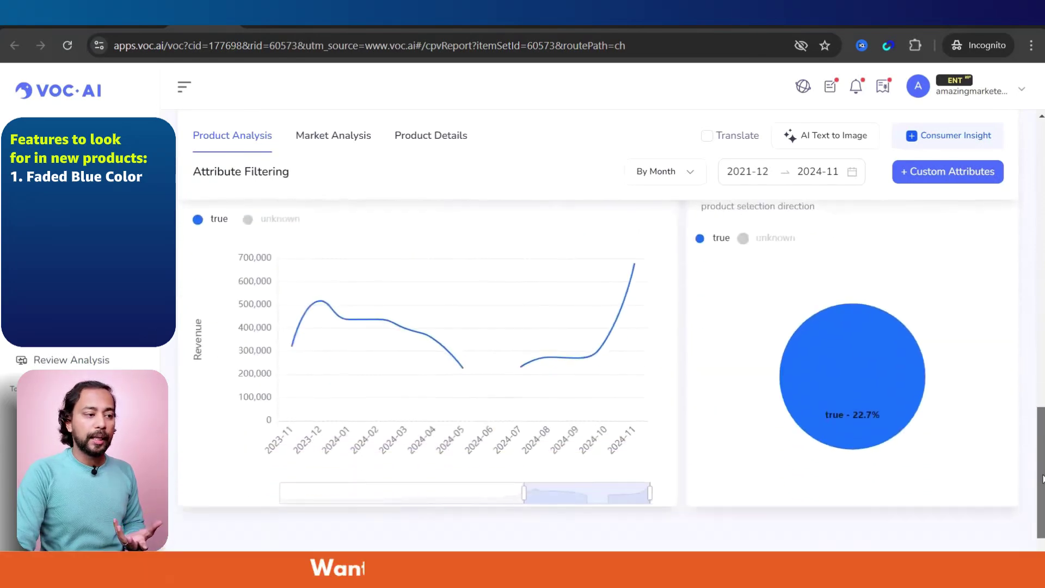
pyautogui.scroll(5, 610, 376)
pyautogui.scroll(2, 610, 375)
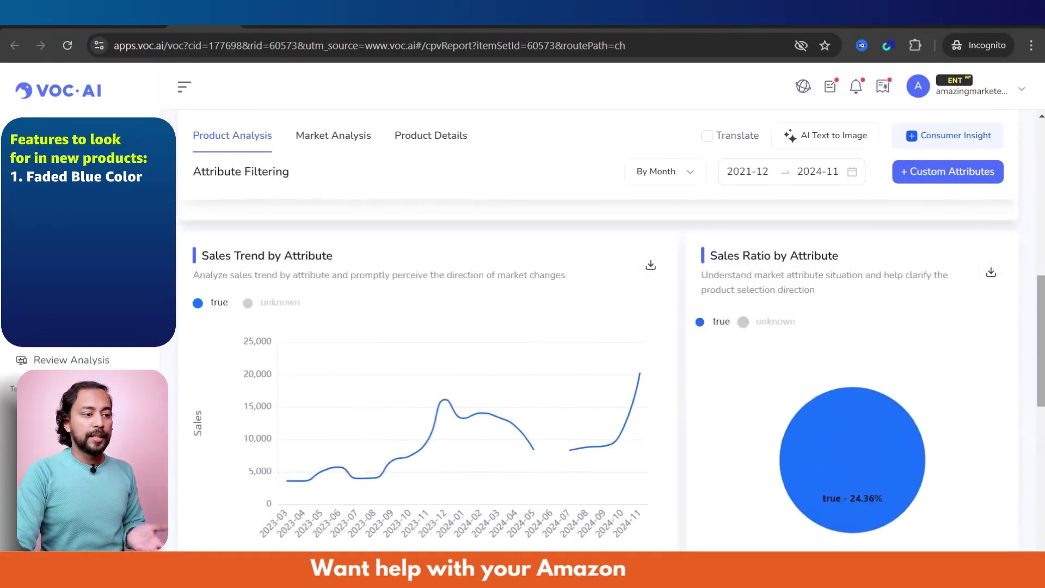
pyautogui.scroll(-4, 1011, 366)
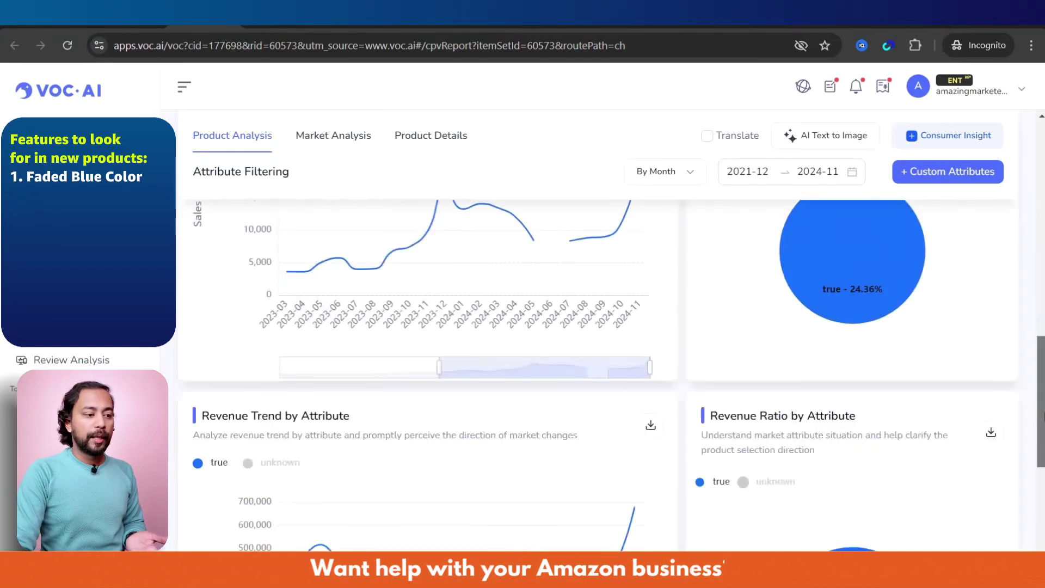
# Switch the attribute filter to Compartments and examine its ratio, sales and revenue charts.
pyautogui.scroll(10, 609, 376)
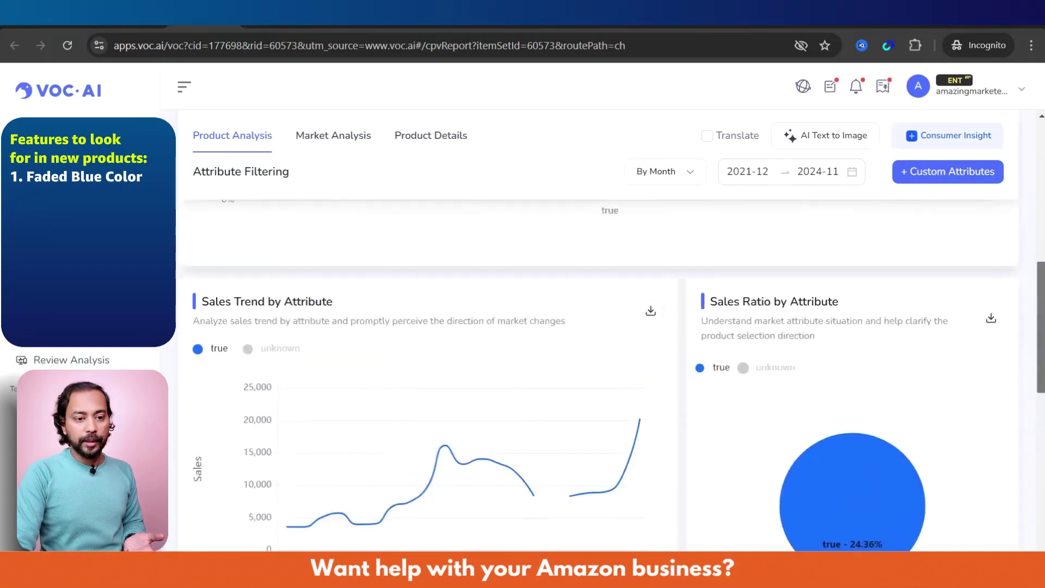
pyautogui.scroll(1, 1035, 237)
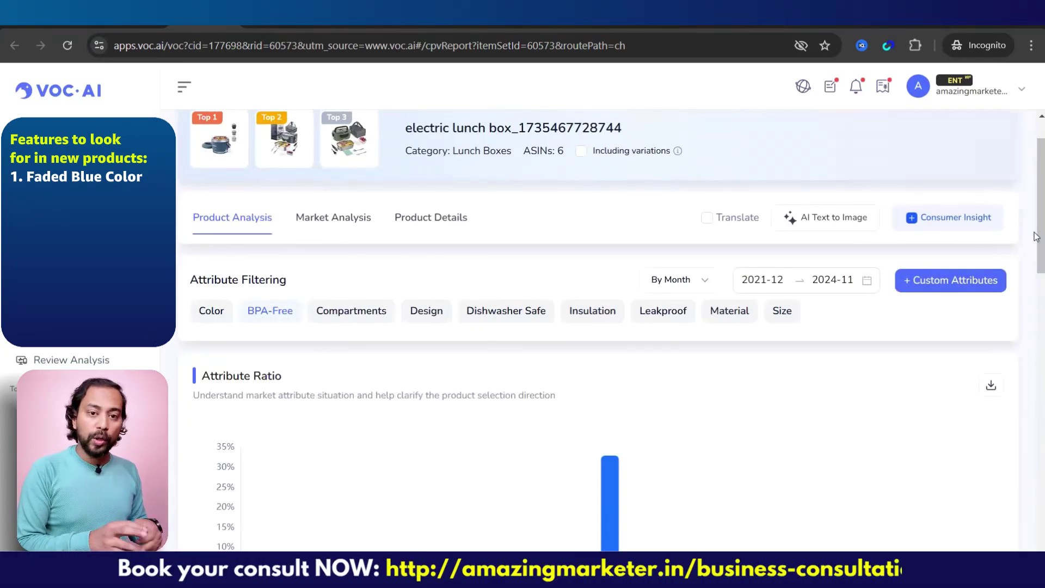
pyautogui.click(344, 311)
pyautogui.scroll(-2, 1029, 334)
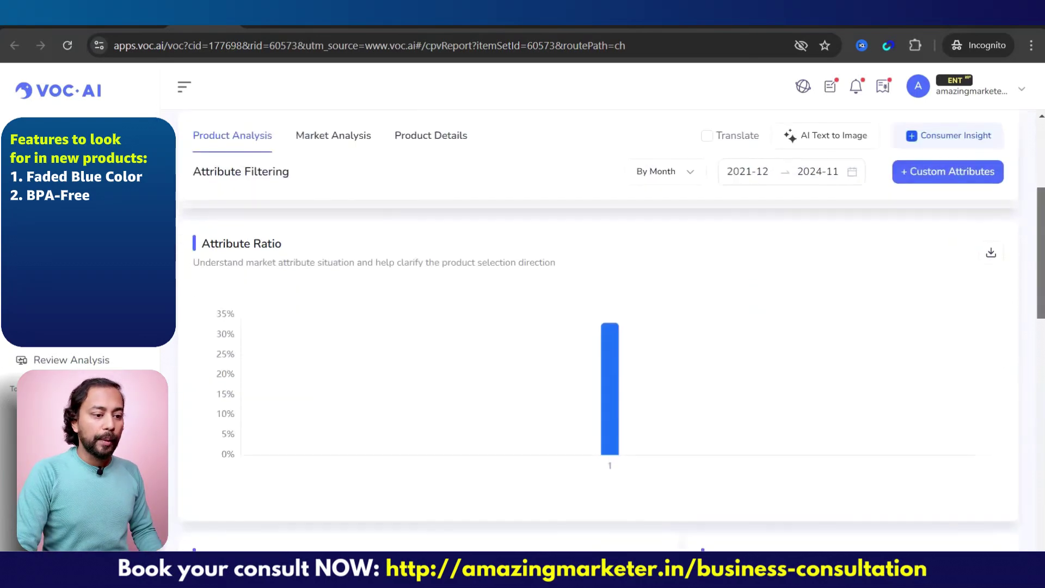
pyautogui.scroll(-5, 599, 375)
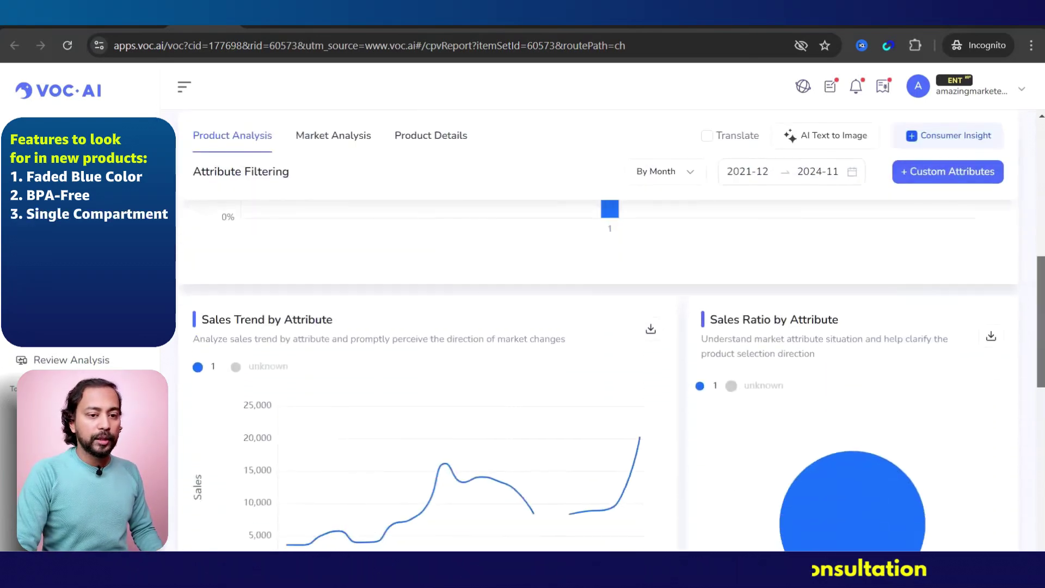
pyautogui.scroll(-1, 599, 376)
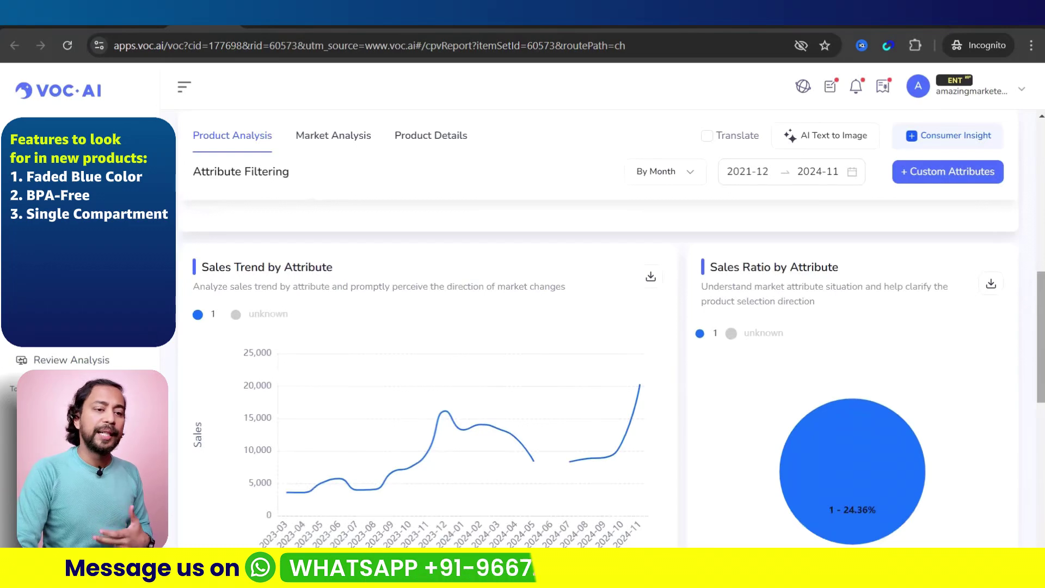
pyautogui.scroll(-4, 598, 376)
pyautogui.scroll(4, 599, 375)
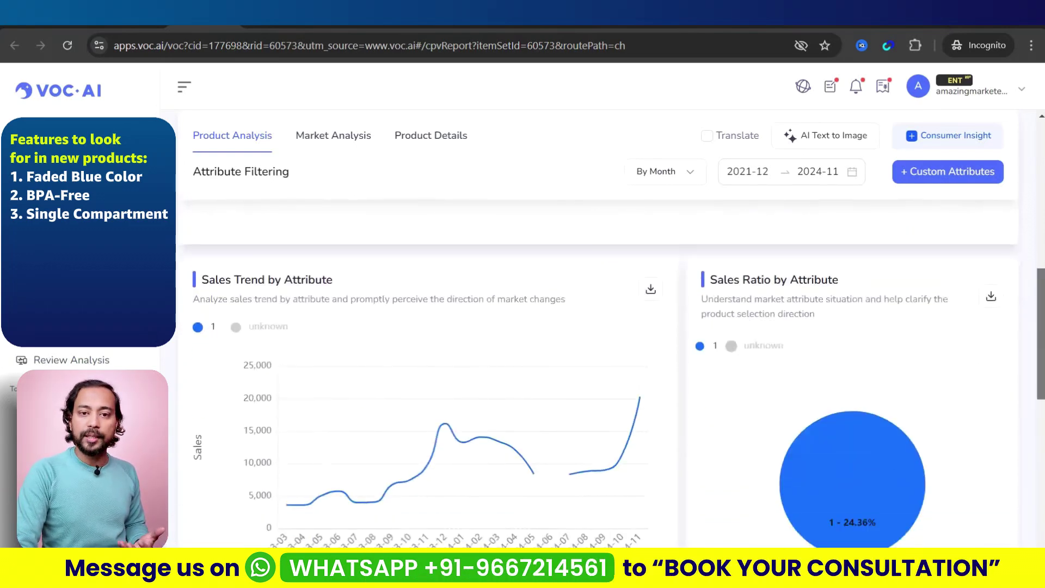
pyautogui.scroll(-5, 599, 375)
pyautogui.scroll(-2, 383, 308)
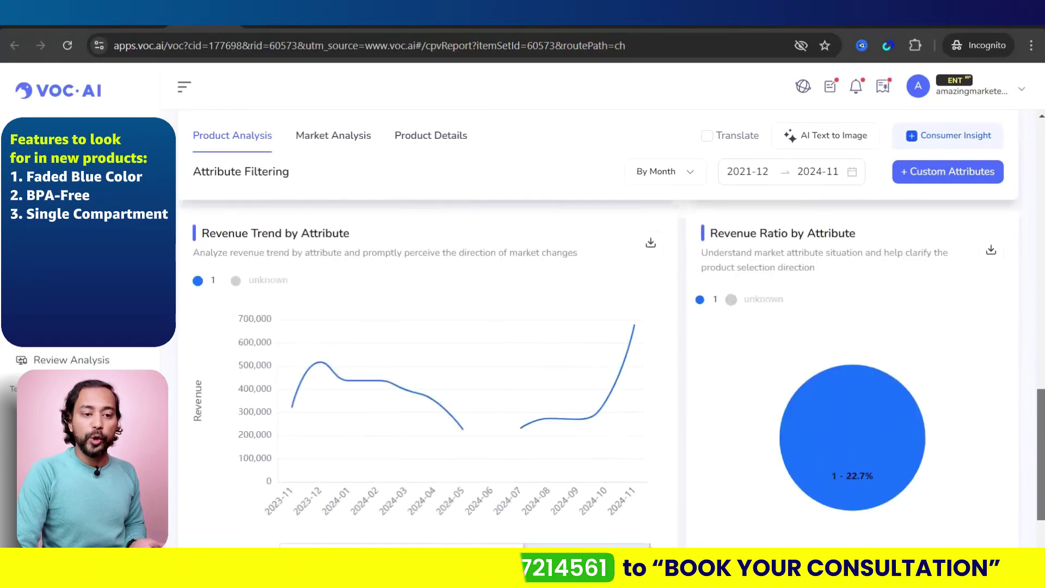
# Switch the attribute filter to Design and inspect the Solid and Car shares in the Attribute Ratio chart.
pyautogui.scroll(10, 383, 309)
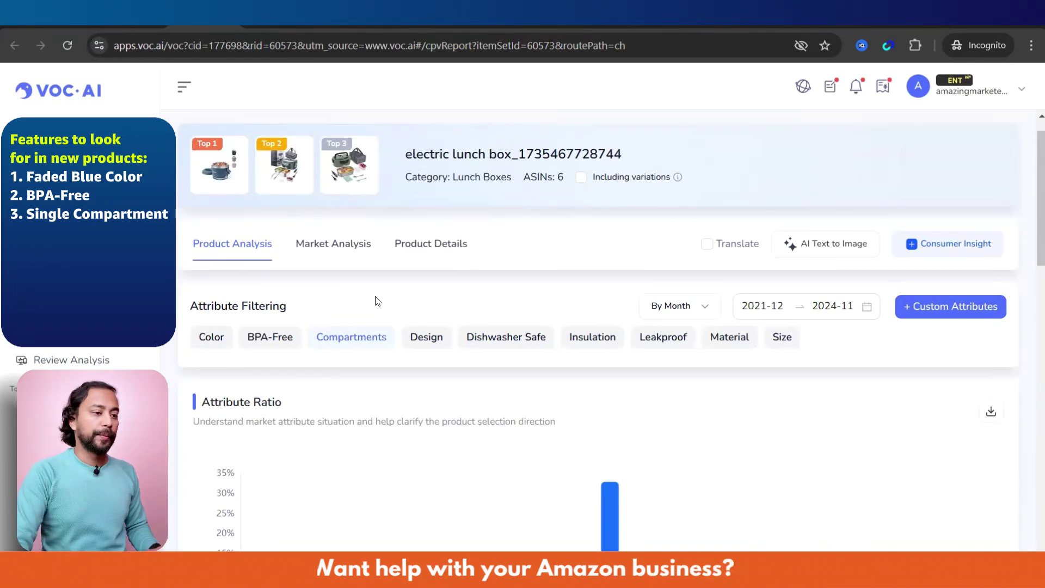
pyautogui.click(426, 337)
pyautogui.moveTo(1042, 197); pyautogui.dragTo(1042, 234)
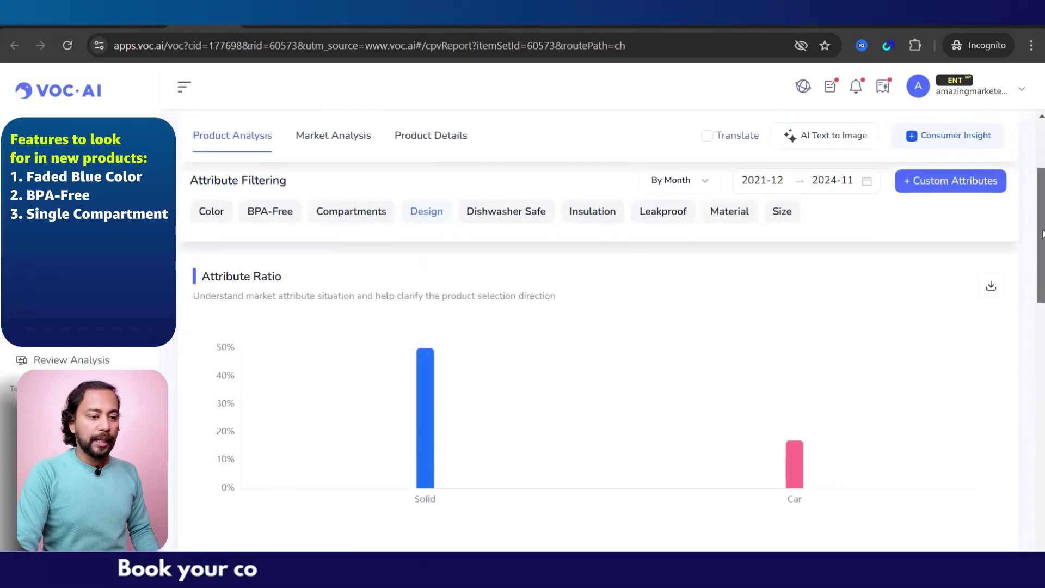
pyautogui.moveTo(428, 464)
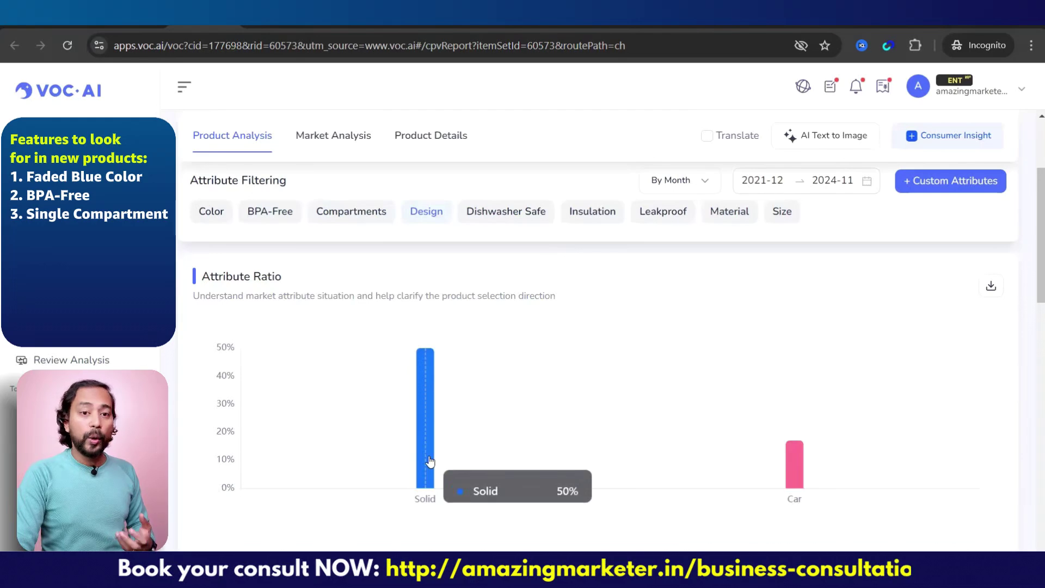
pyautogui.moveTo(795, 472)
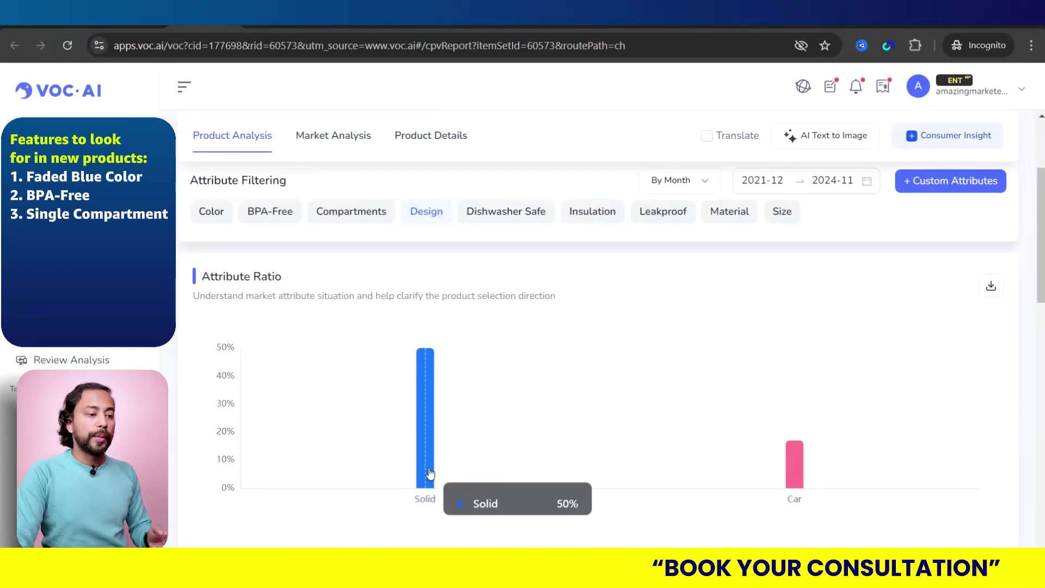
# Examine the Solid and Car sales trend and ratio together with the revenue trend and ratio for the Design attribute.
pyautogui.scroll(-5, 429, 473)
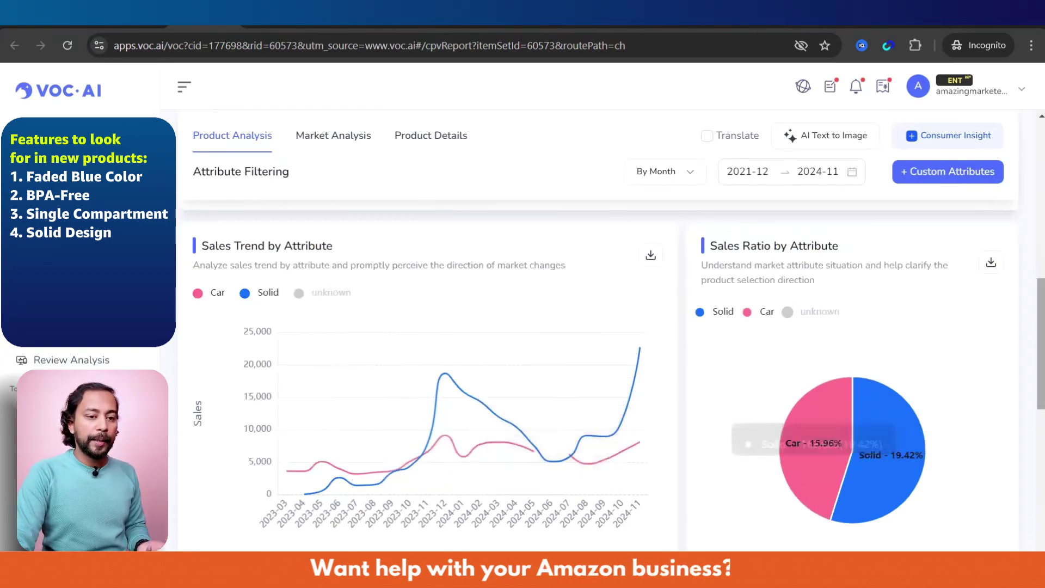
pyautogui.scroll(-1, 1013, 410)
pyautogui.moveTo(442, 513); pyautogui.dragTo(419, 507)
pyautogui.moveTo(566, 514); pyautogui.dragTo(590, 514)
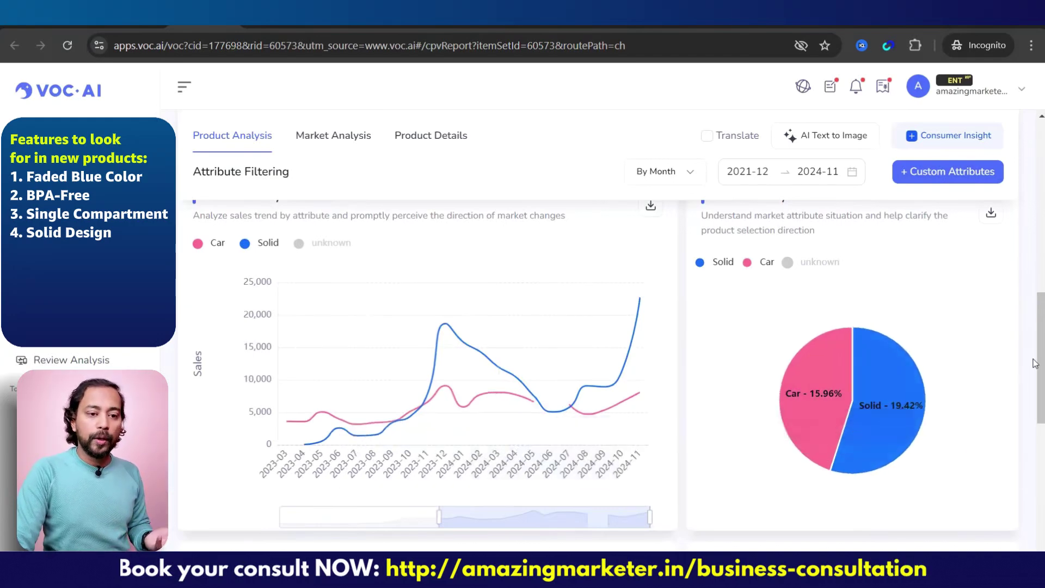
pyautogui.scroll(-5, 599, 381)
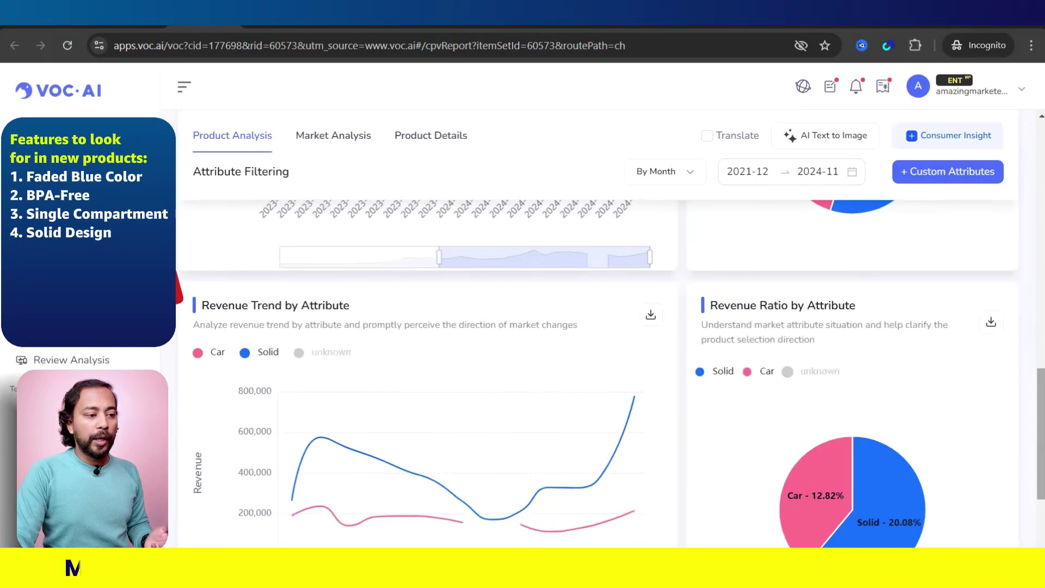
pyautogui.scroll(-1, 541, 359)
# Switch the attribute filter to Dishwasher Safe and examine its attribute ratio, sales and revenue charts.
pyautogui.scroll(7, 541, 359)
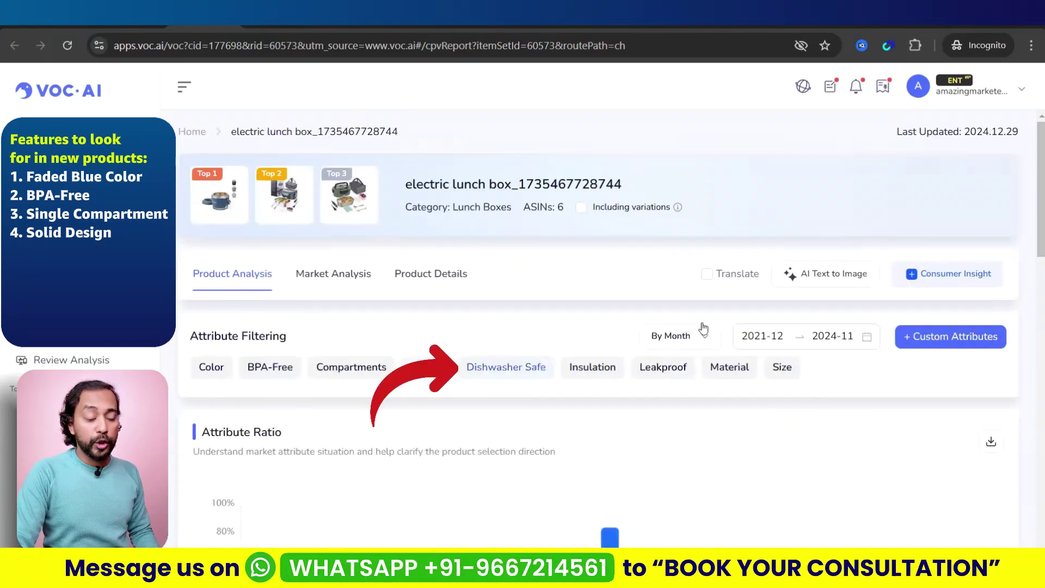
pyautogui.scroll(-7, 599, 326)
pyautogui.scroll(-10, 599, 375)
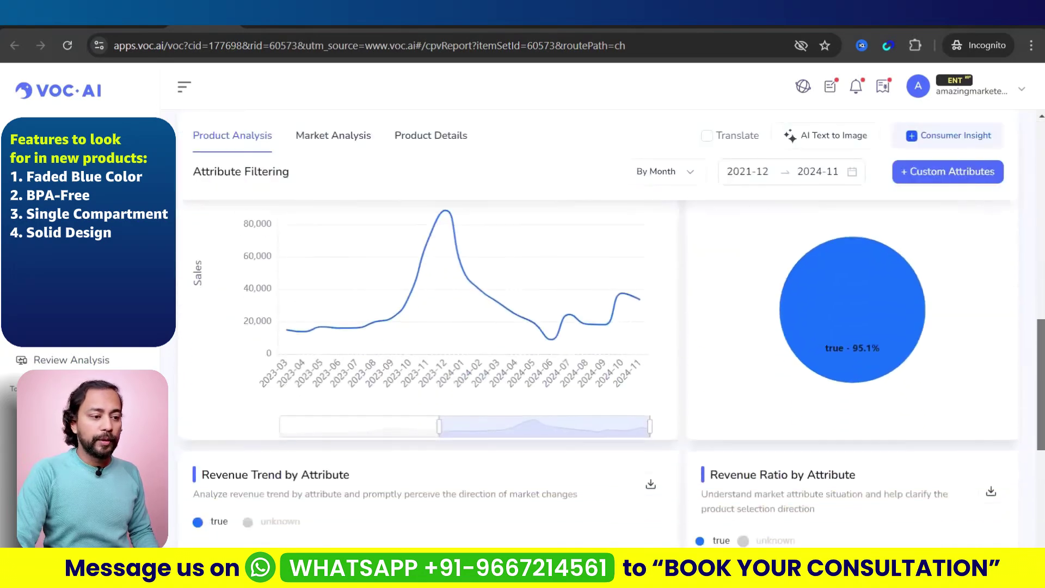
# Switch the attribute filter to Insulation and compare None with Thermal in the ratio, sales and revenue charts.
pyautogui.scroll(15, 604, 313)
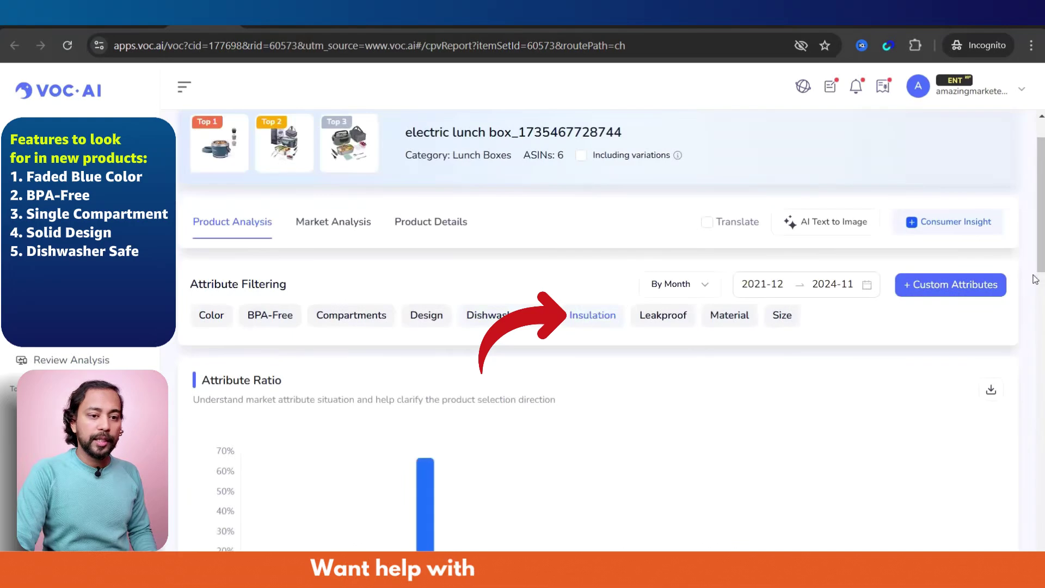
pyautogui.scroll(-3, 699, 342)
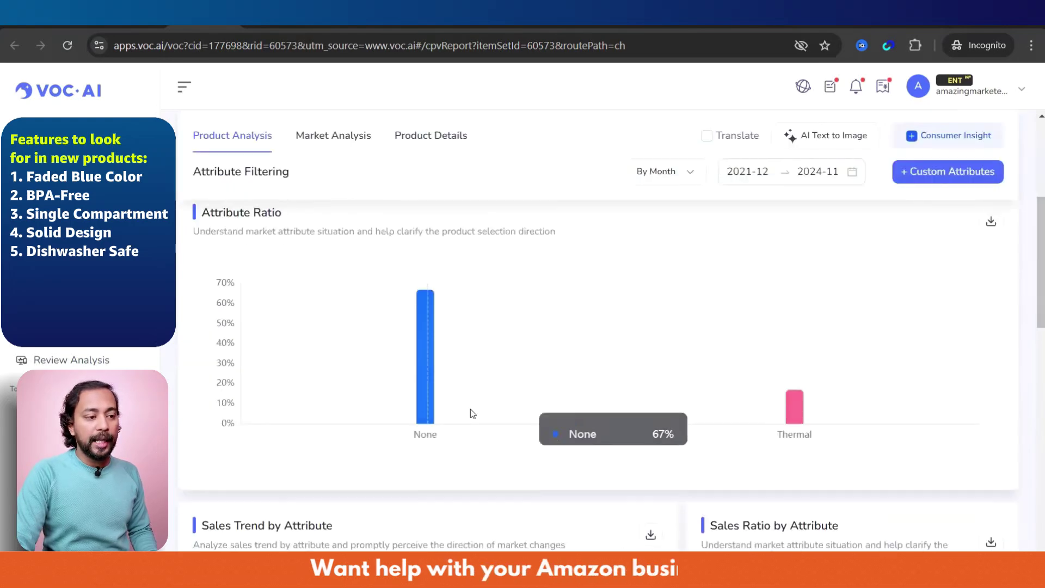
pyautogui.moveTo(426, 359)
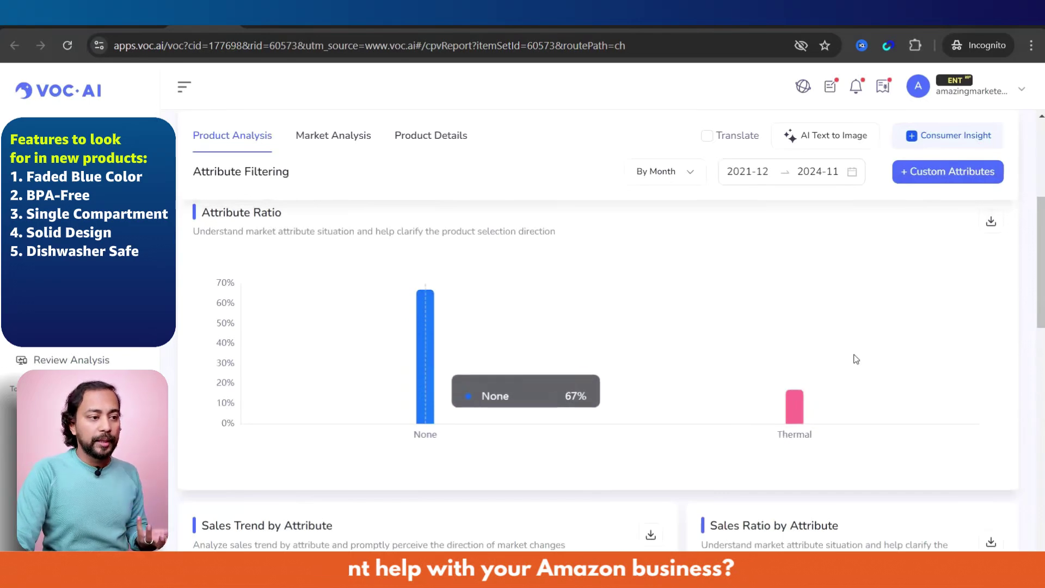
pyautogui.scroll(-5, 854, 357)
pyautogui.moveTo(403, 446)
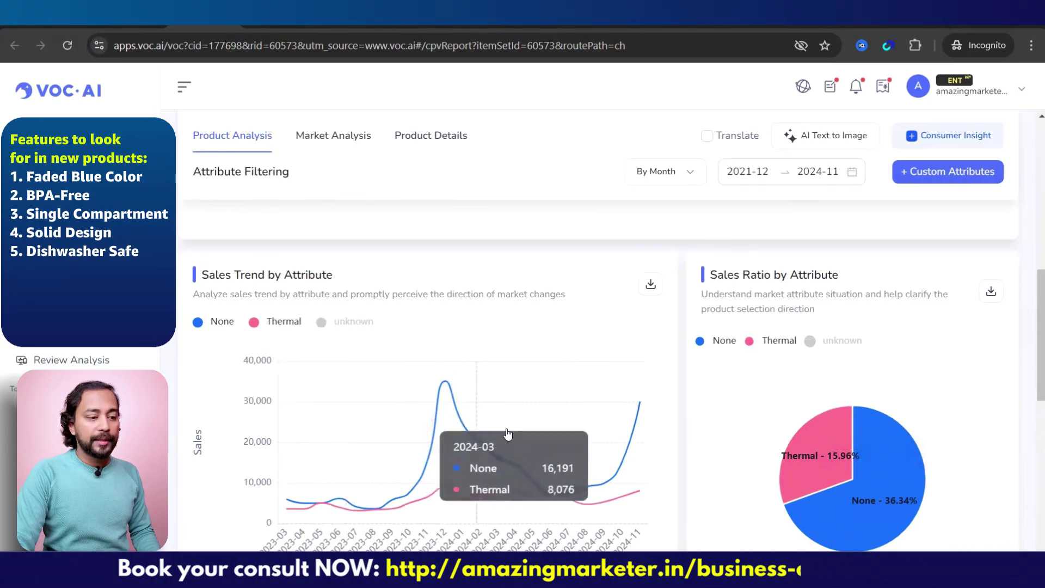
pyautogui.scroll(-6, 504, 427)
# Switch the attribute filter to Leakproof and examine its attribute ratio, sales and revenue charts.
pyautogui.scroll(10, 1043, 447)
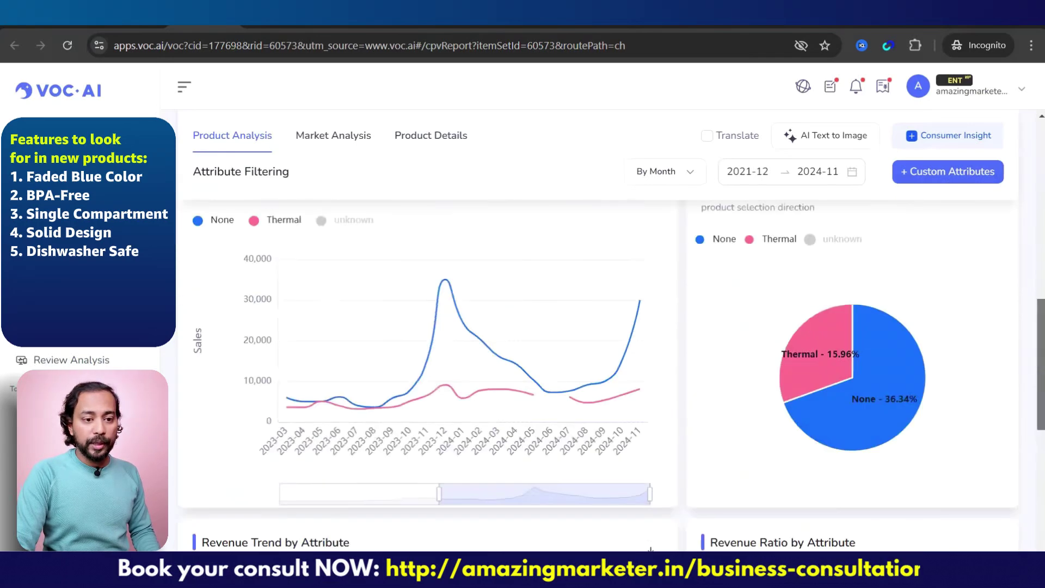
pyautogui.moveTo(472, 449)
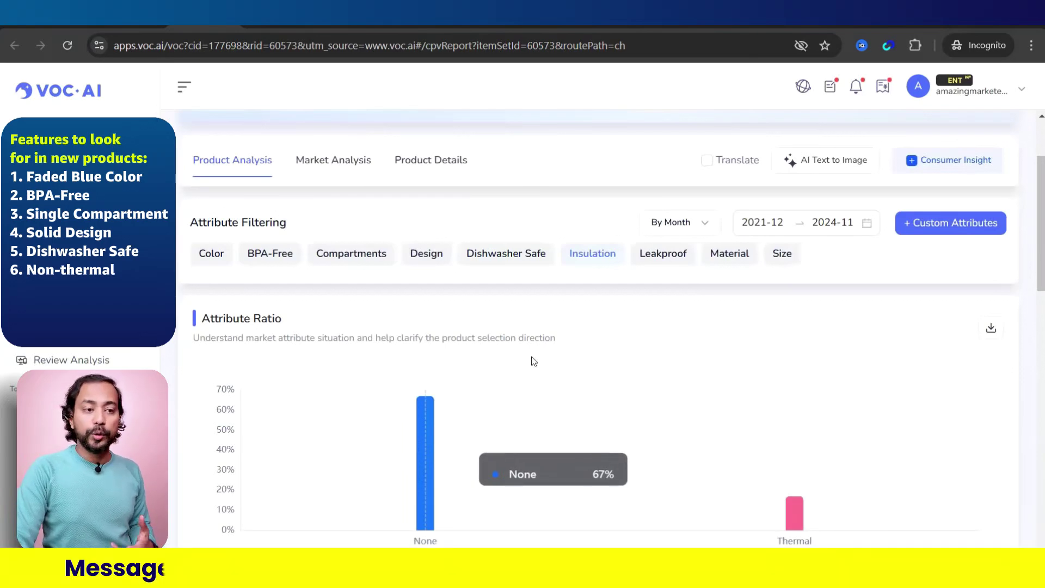
pyautogui.click(662, 255)
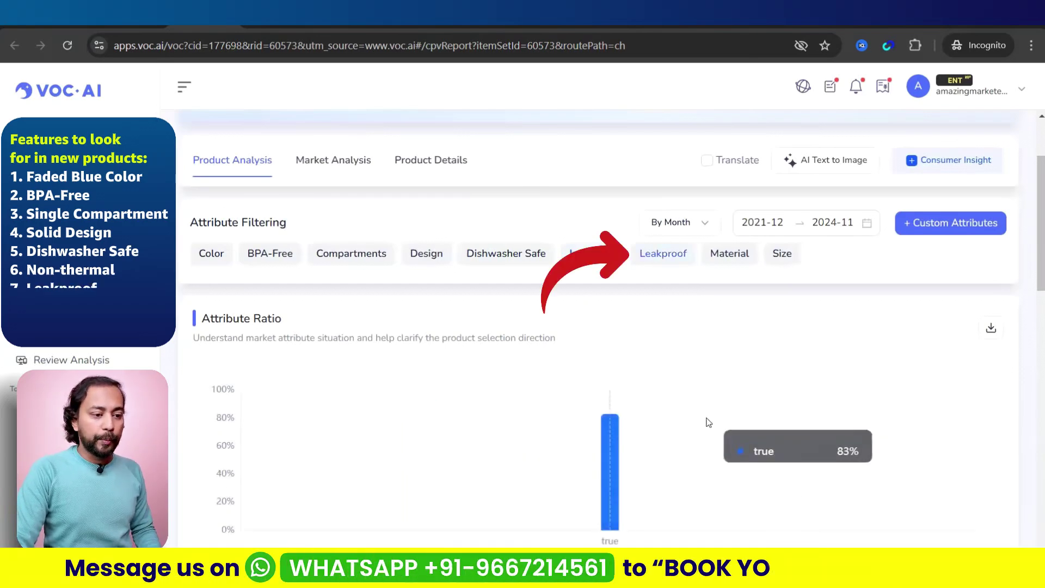
pyautogui.scroll(-15, 708, 422)
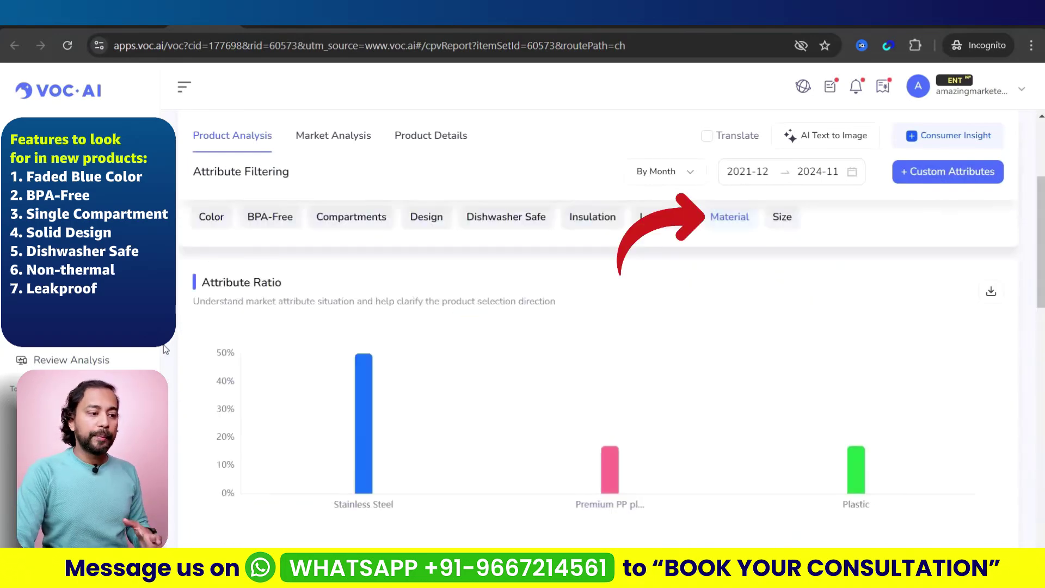
# Filter by the Material attribute and compare Stainless Steel, Premium PP plastic and Plastic across the ratio, sales and revenue charts.
pyautogui.moveTo(366, 475)
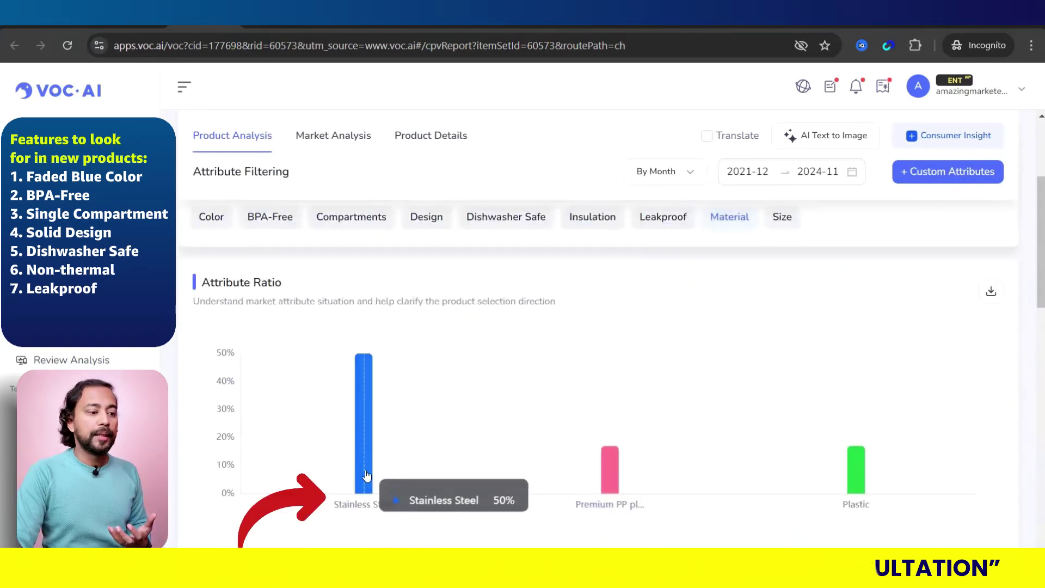
pyautogui.moveTo(611, 484)
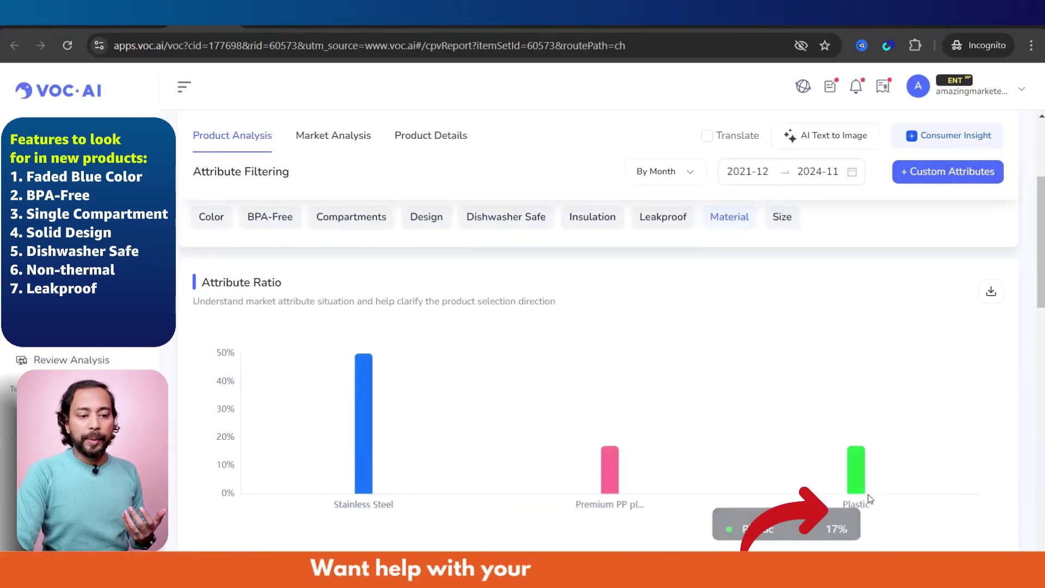
pyautogui.moveTo(336, 445)
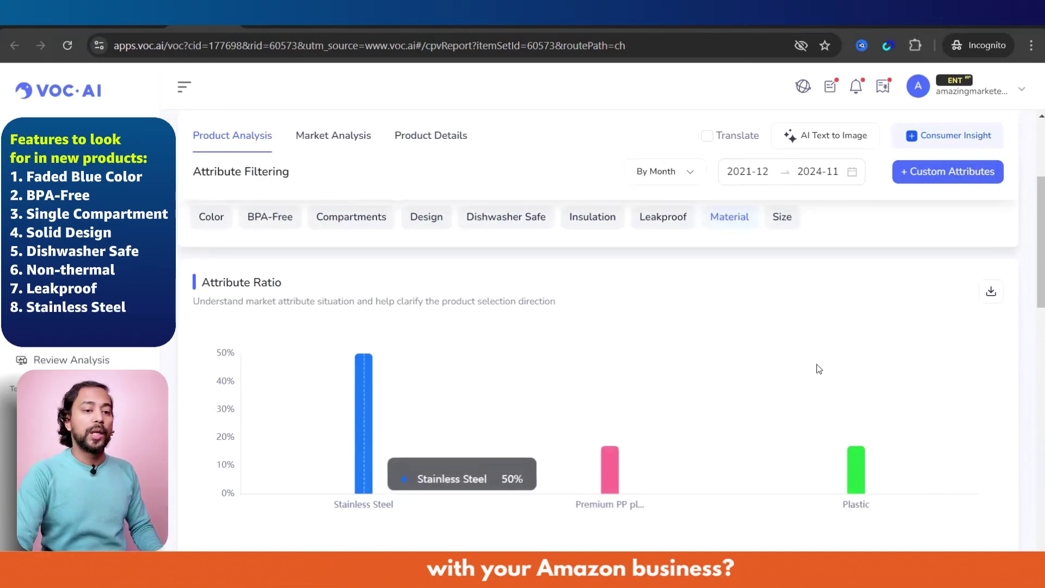
pyautogui.scroll(-5, 817, 366)
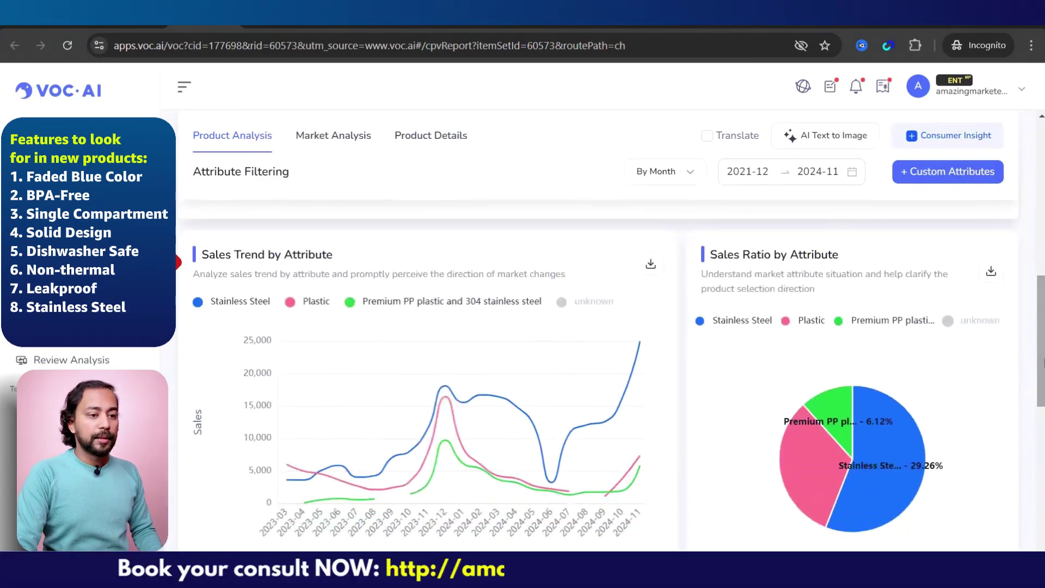
pyautogui.scroll(-1, 610, 387)
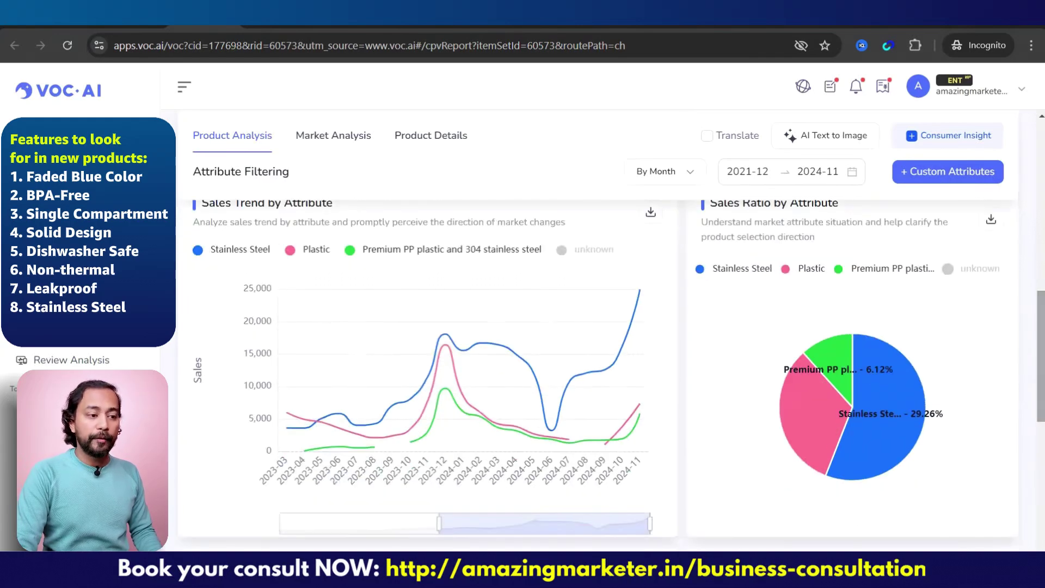
pyautogui.scroll(-4, 591, 376)
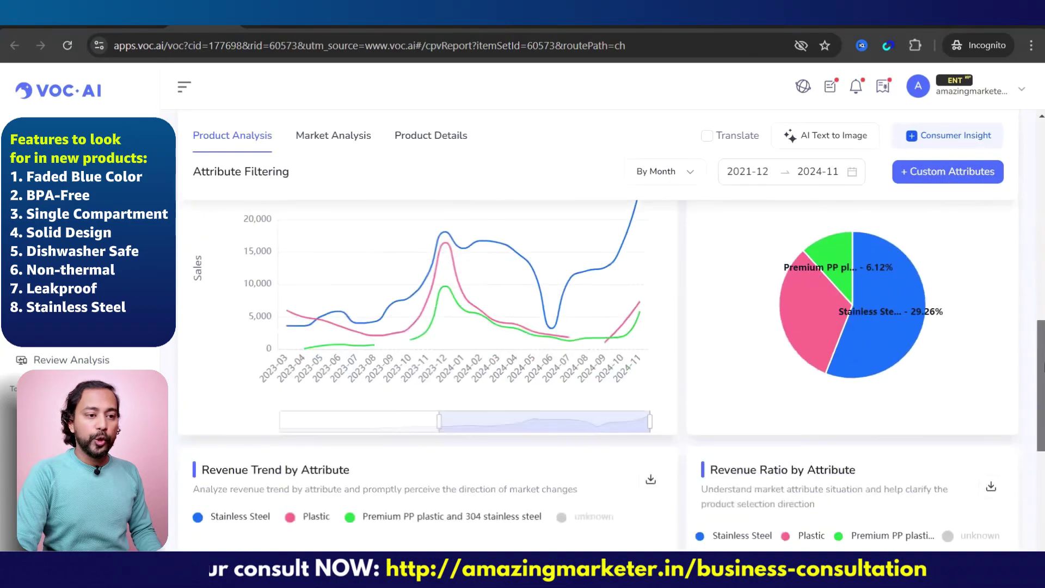
pyautogui.scroll(-2, 555, 448)
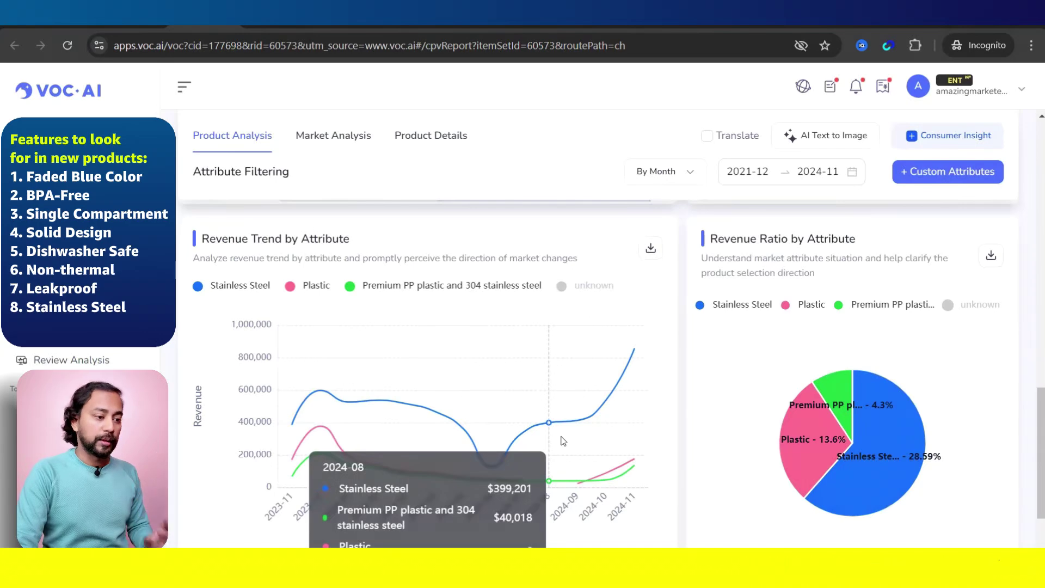
# Filter by the Size attribute and compare 1.5 Liters, 1.5L and 20-Ounce across the ratio, sales and revenue charts.
pyautogui.moveTo(1040, 440); pyautogui.dragTo(1040, 194)
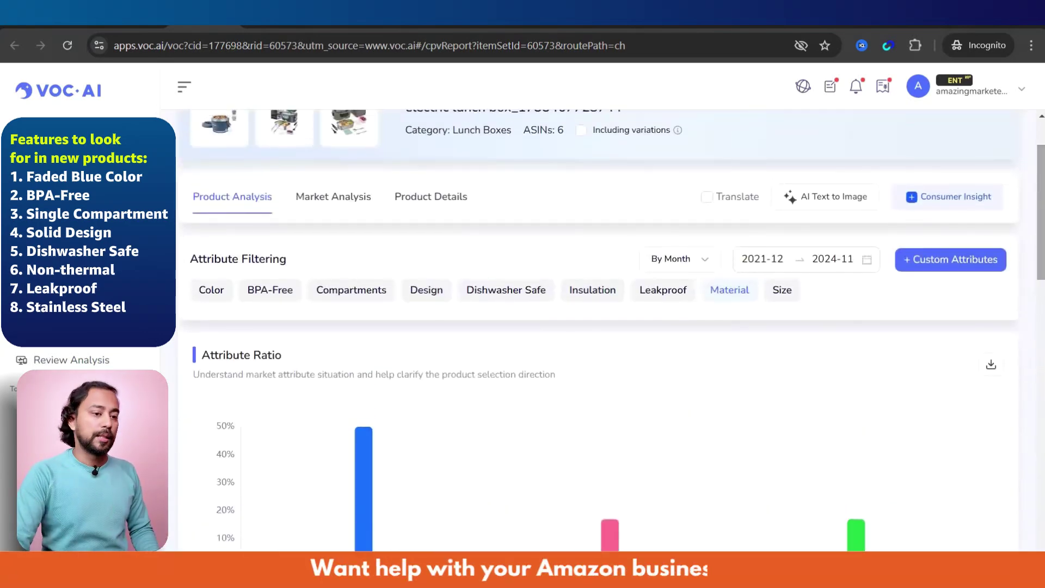
pyautogui.click(782, 290)
pyautogui.scroll(-3, 782, 298)
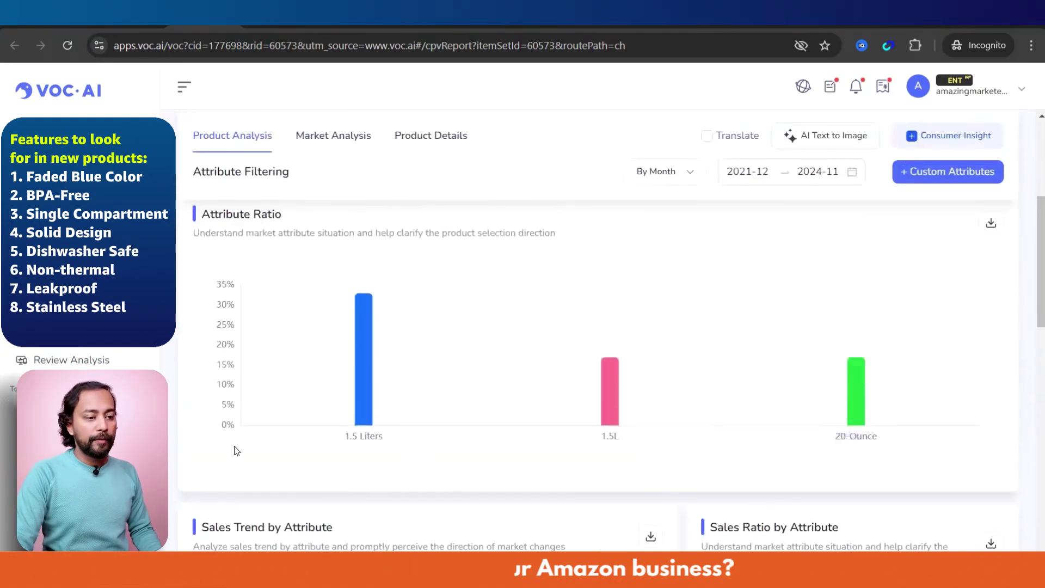
pyautogui.moveTo(583, 397)
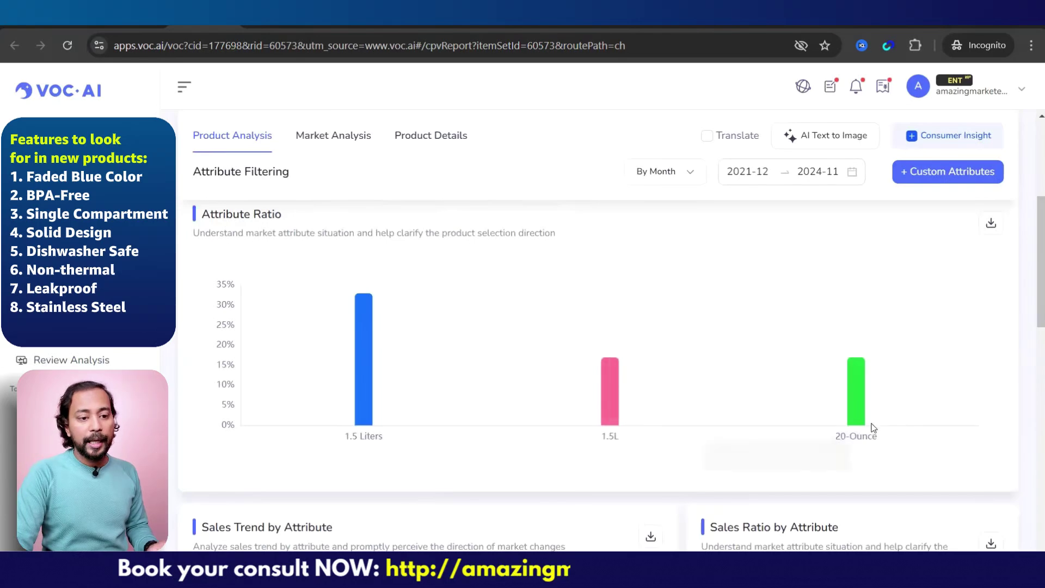
pyautogui.moveTo(385, 393)
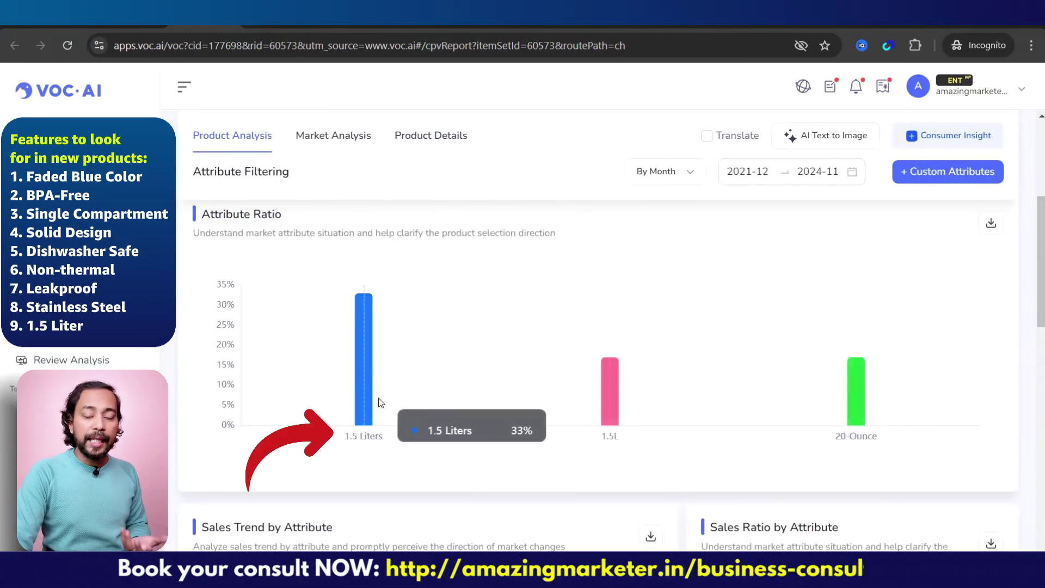
pyautogui.moveTo(1039, 325); pyautogui.dragTo(1040, 406)
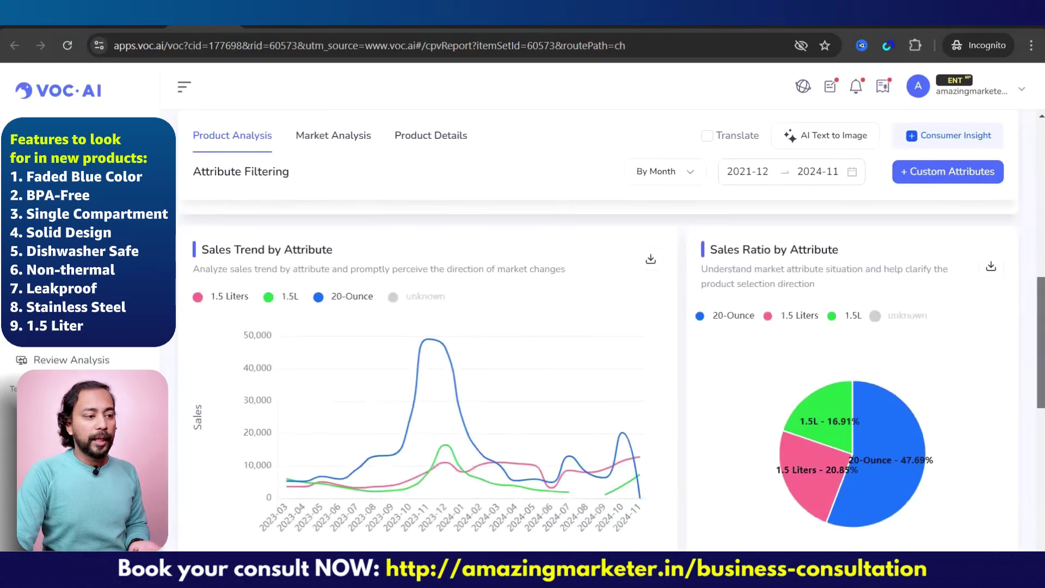
pyautogui.scroll(-6, 599, 381)
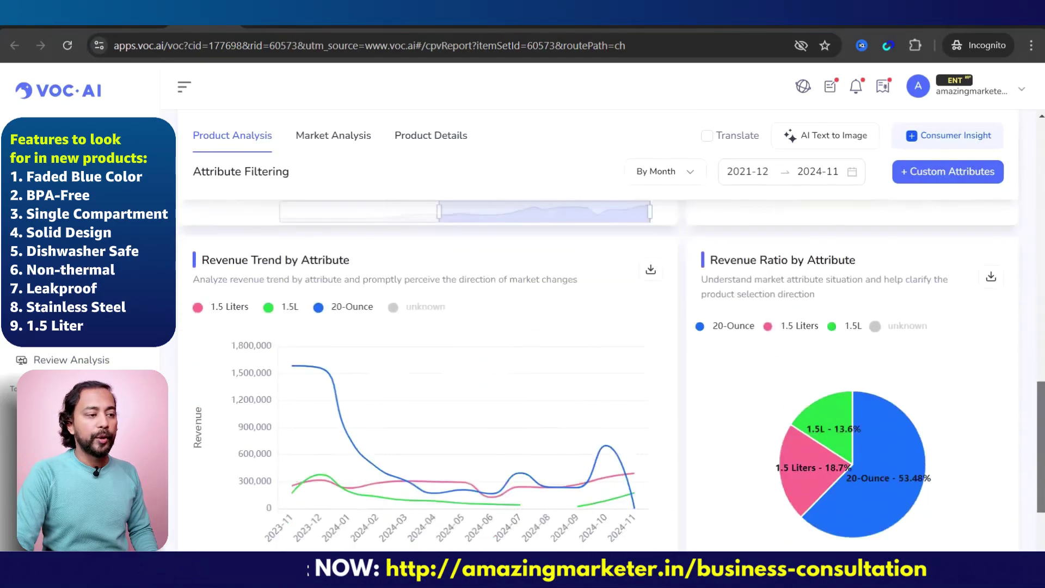
# Open the Market Analysis and examine the current period sales, average price and monthly Sales Trends by brand.
pyautogui.scroll(12, 684, 413)
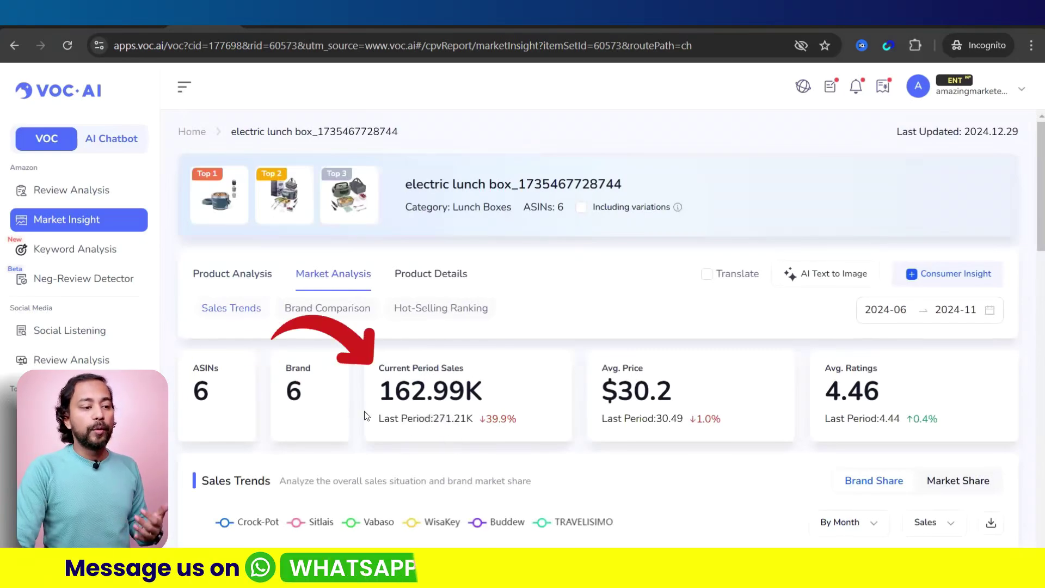
pyautogui.moveTo(426, 399)
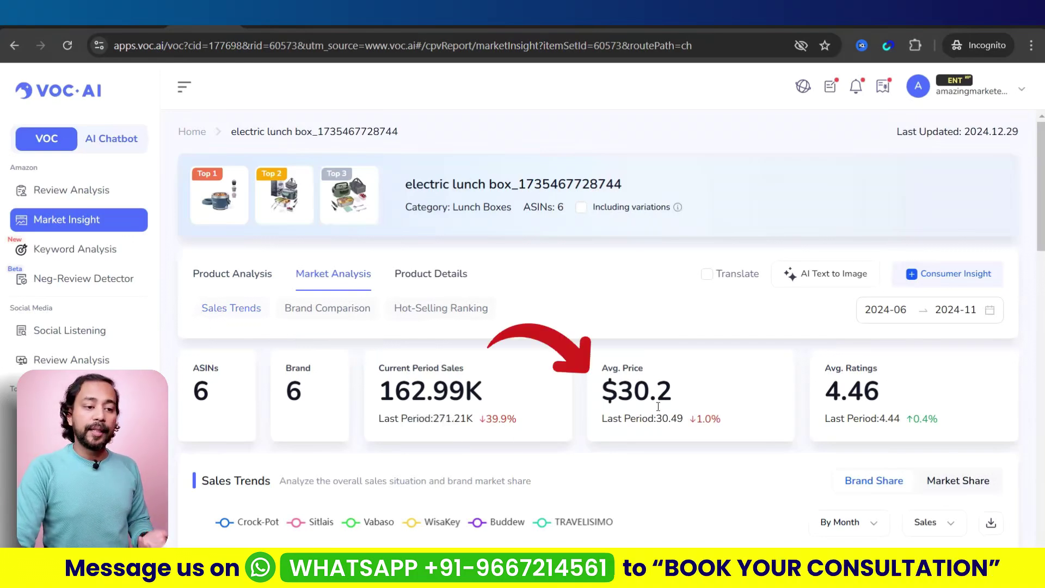
pyautogui.scroll(-3, 598, 354)
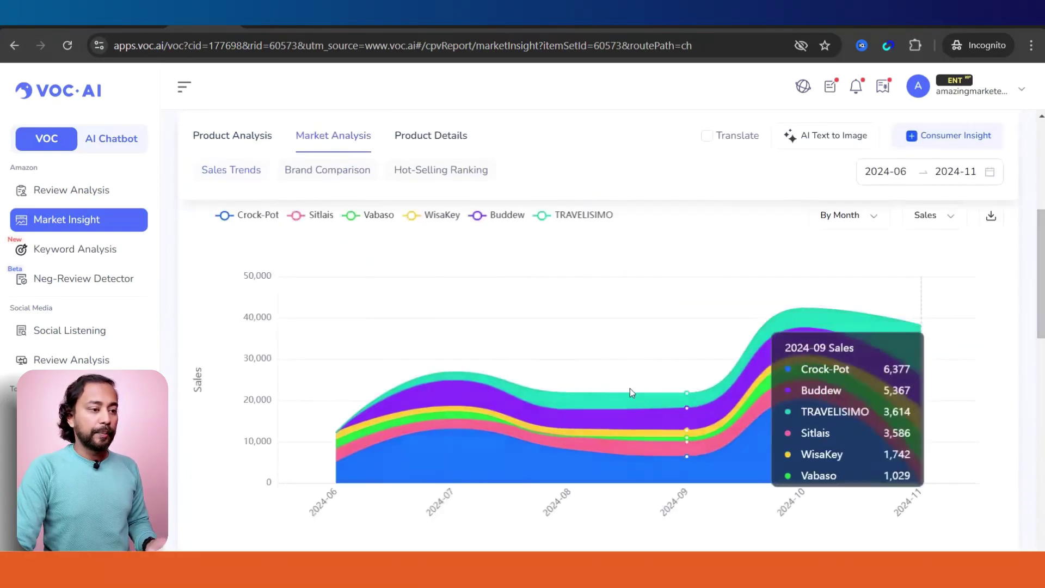
pyautogui.scroll(1, 913, 396)
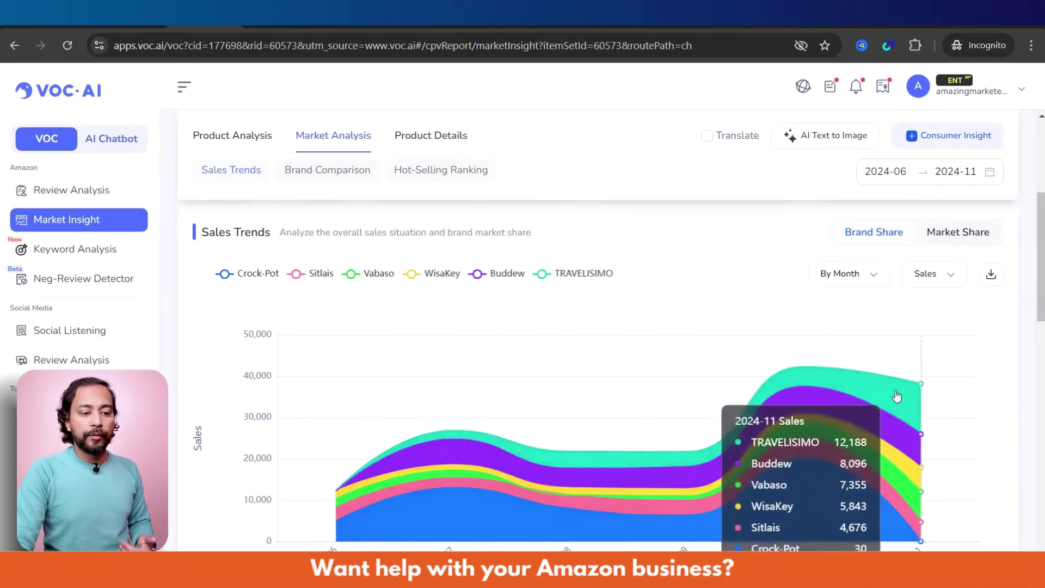
pyautogui.scroll(-2, 599, 353)
# Review the Brand Comparison table and the Hot-Selling Ranking, including its attributes, monthly sales and price columns.
pyautogui.scroll(-5, 598, 353)
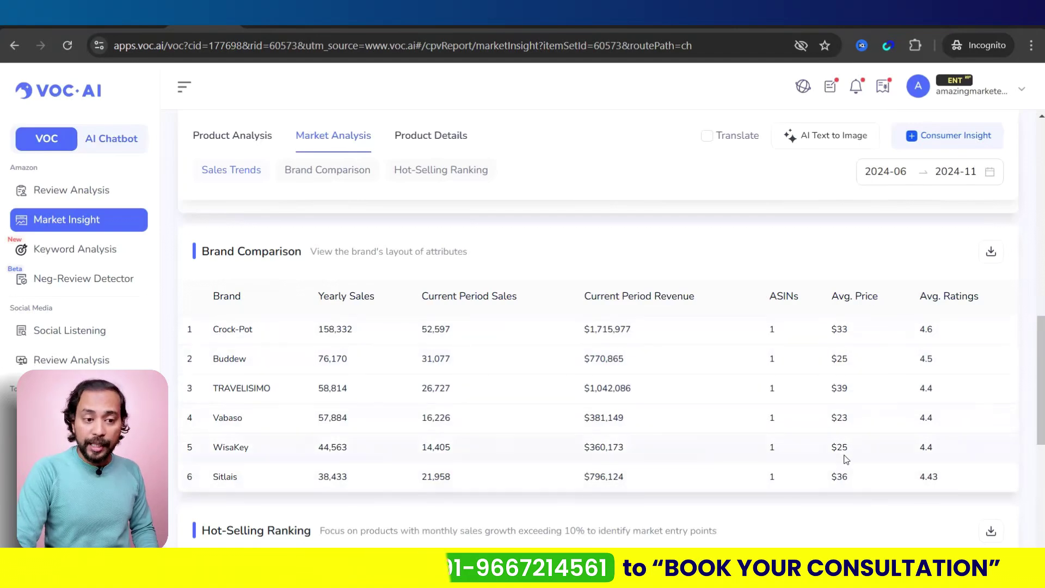
pyautogui.scroll(-5, 610, 467)
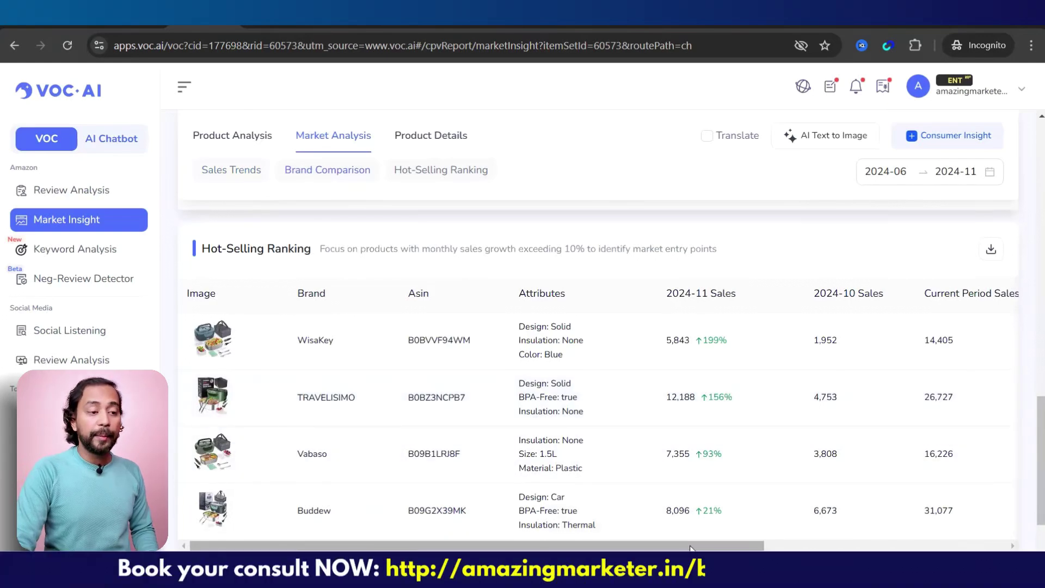
pyautogui.moveTo(558, 332)
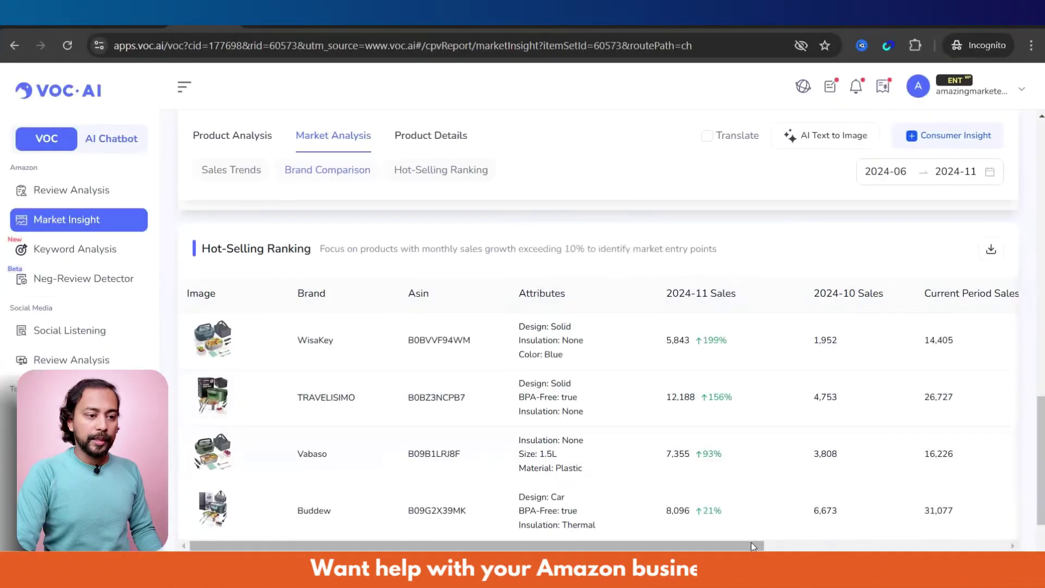
pyautogui.moveTo(751, 542); pyautogui.dragTo(795, 540)
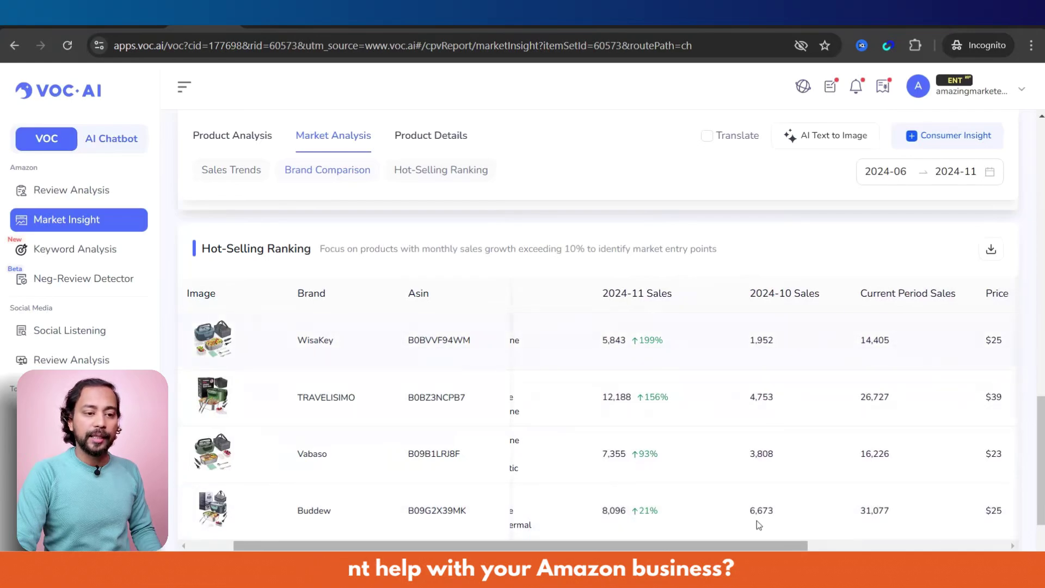
pyautogui.moveTo(760, 541); pyautogui.dragTo(962, 524)
pyautogui.scroll(15, 606, 355)
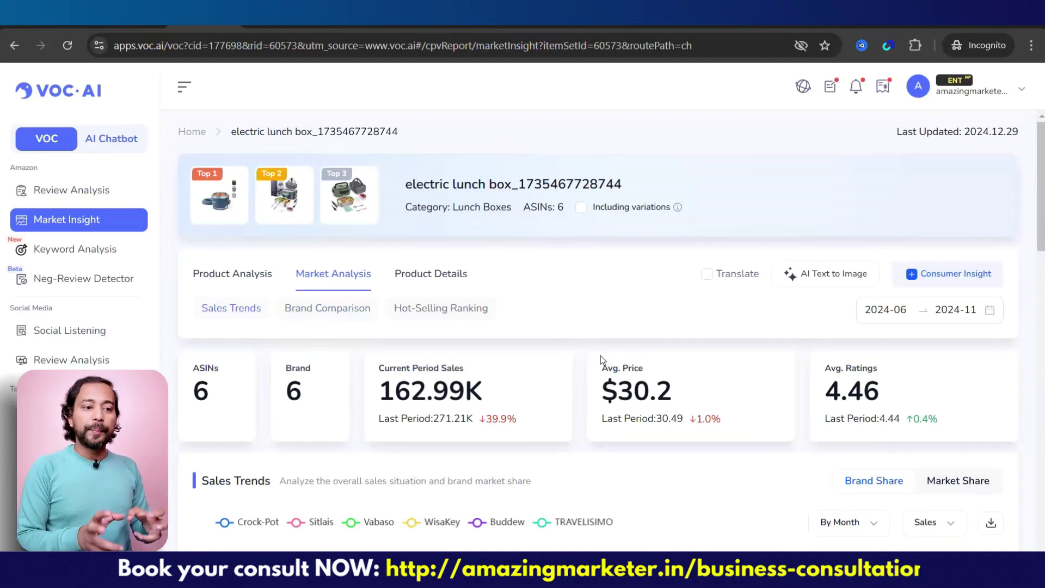
# Open AI Text to Image for the lunch box report and review the product attribute options from Design to Other Requirements.
pyautogui.click(794, 274)
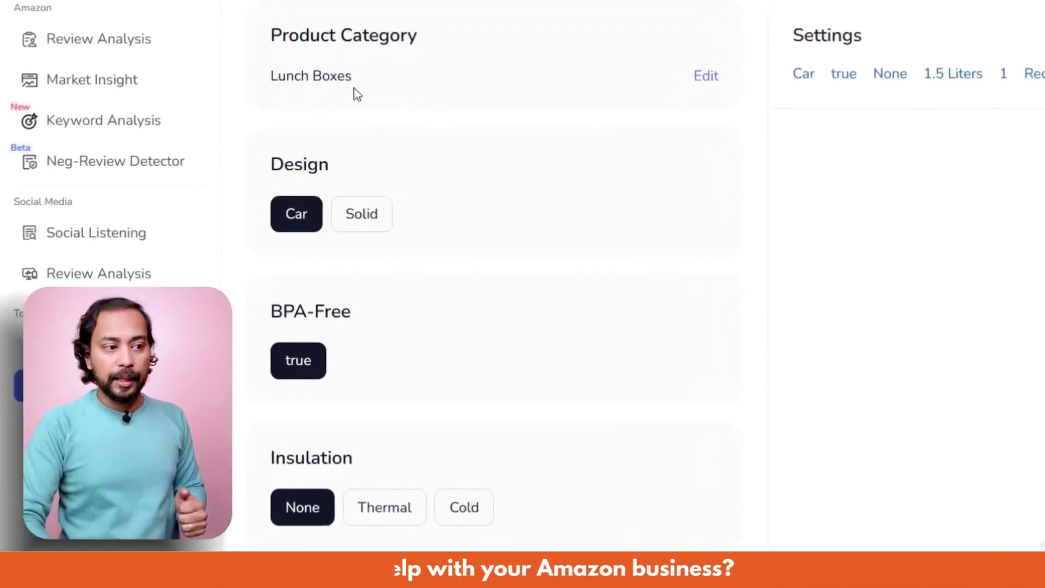
pyautogui.scroll(-4, 362, 169)
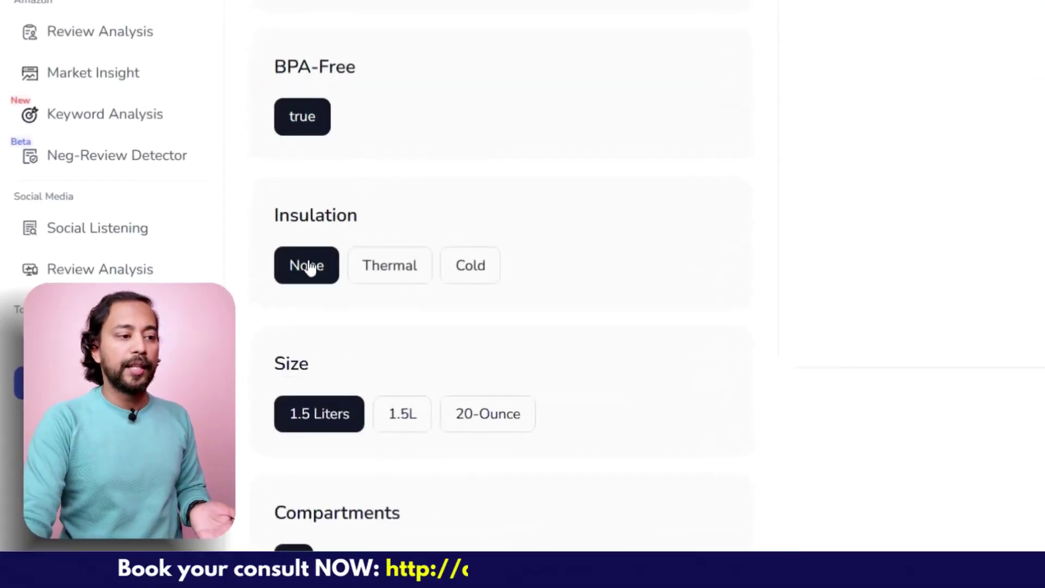
pyautogui.scroll(-8, 328, 387)
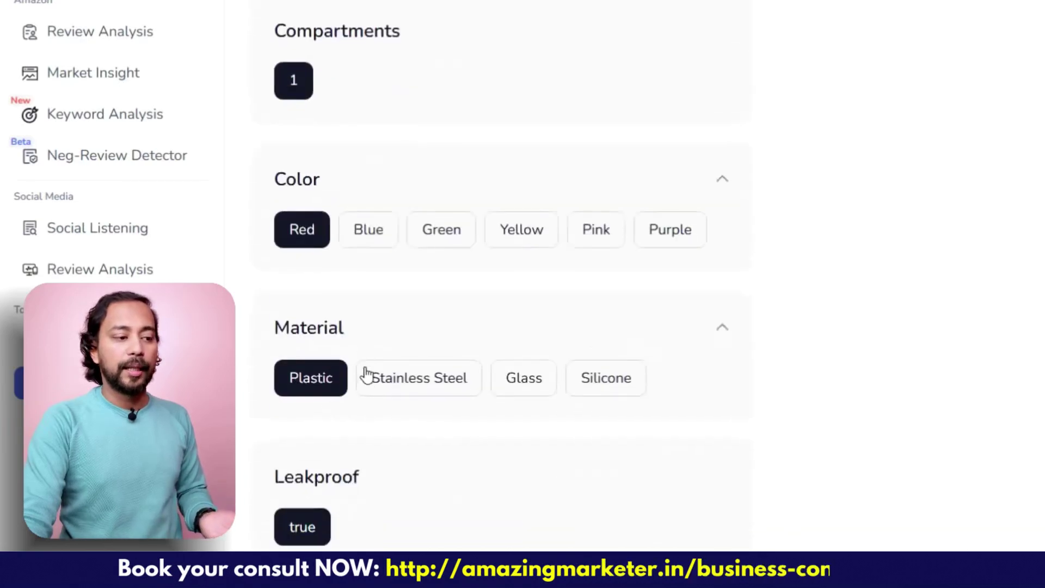
pyautogui.scroll(-8, 422, 473)
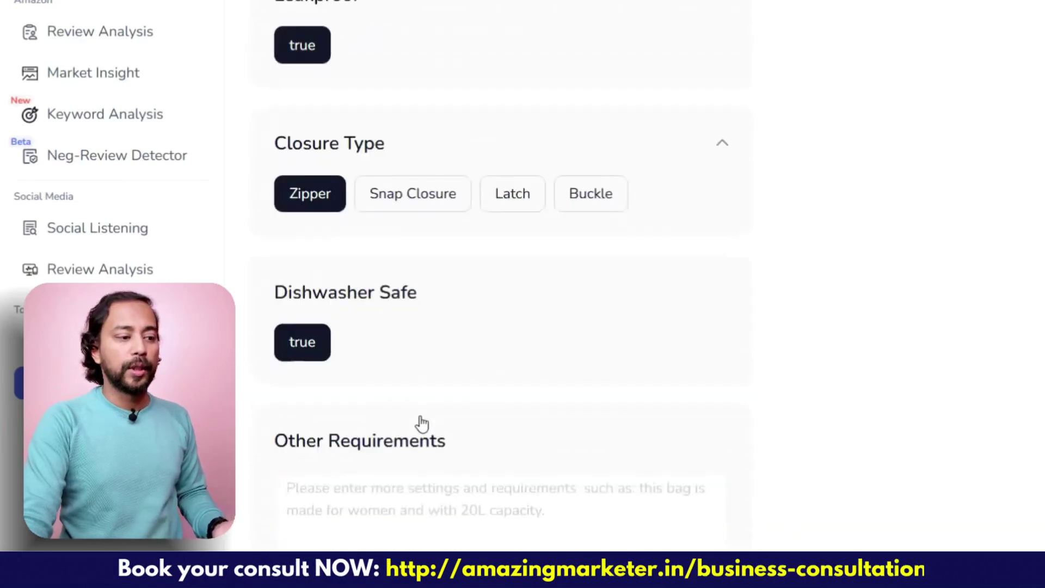
pyautogui.scroll(18, 436, 384)
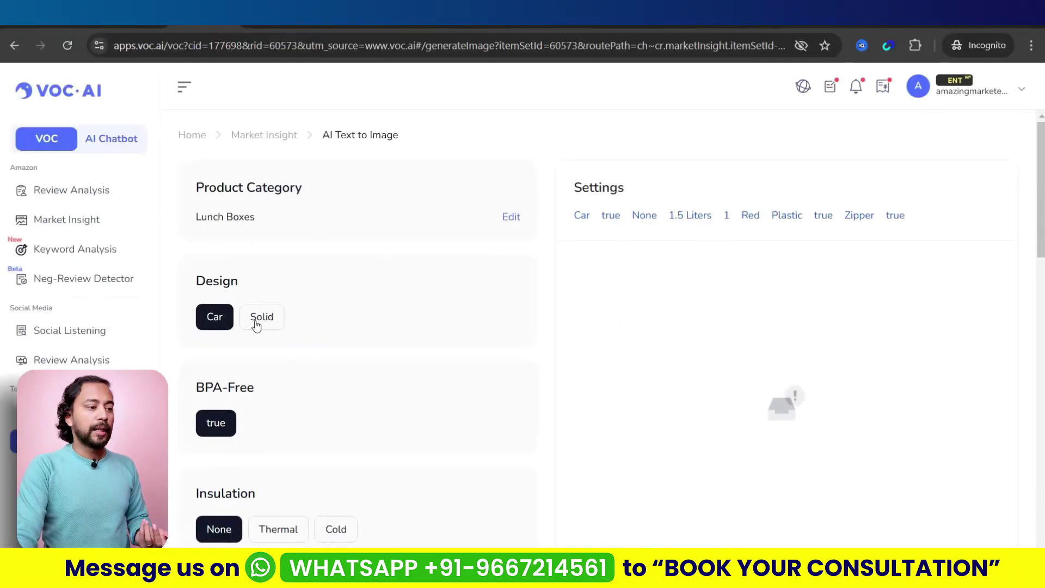
# Set the design to Solid instead of Car and the color to Blue instead of Red.
pyautogui.click(256, 326)
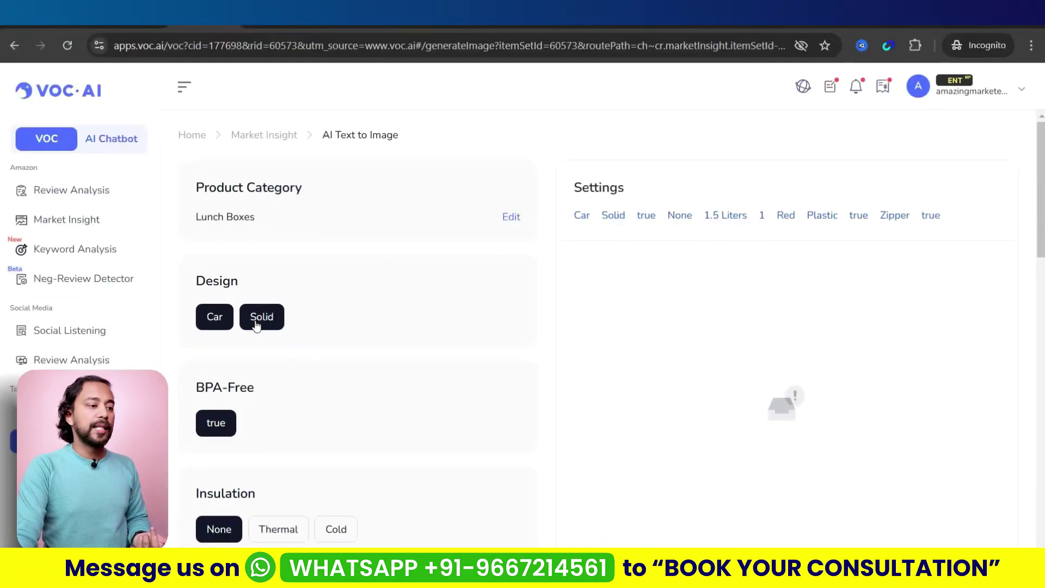
pyautogui.click(221, 320)
pyautogui.scroll(-3, 361, 366)
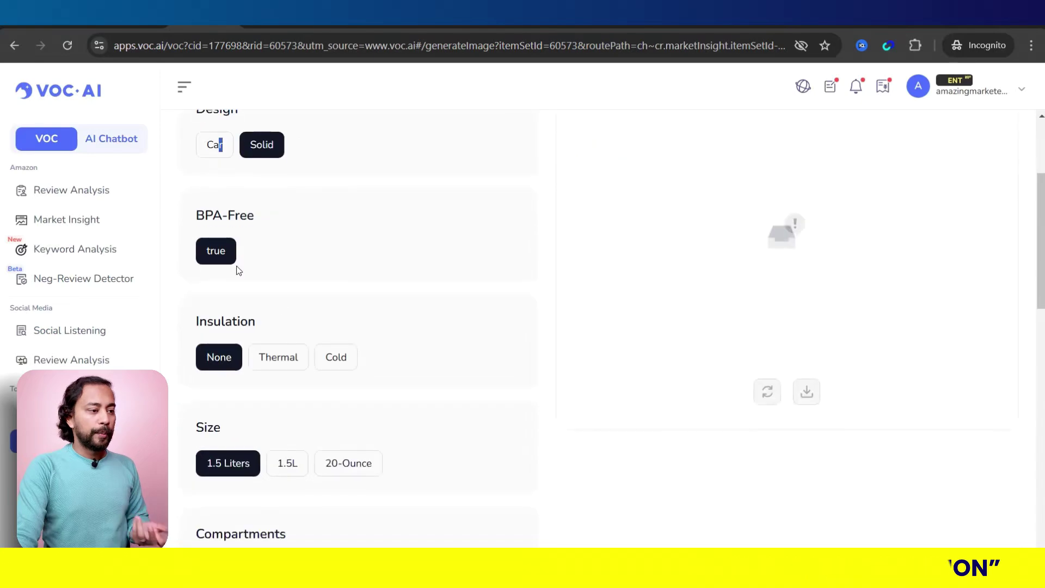
pyautogui.scroll(-3, 271, 371)
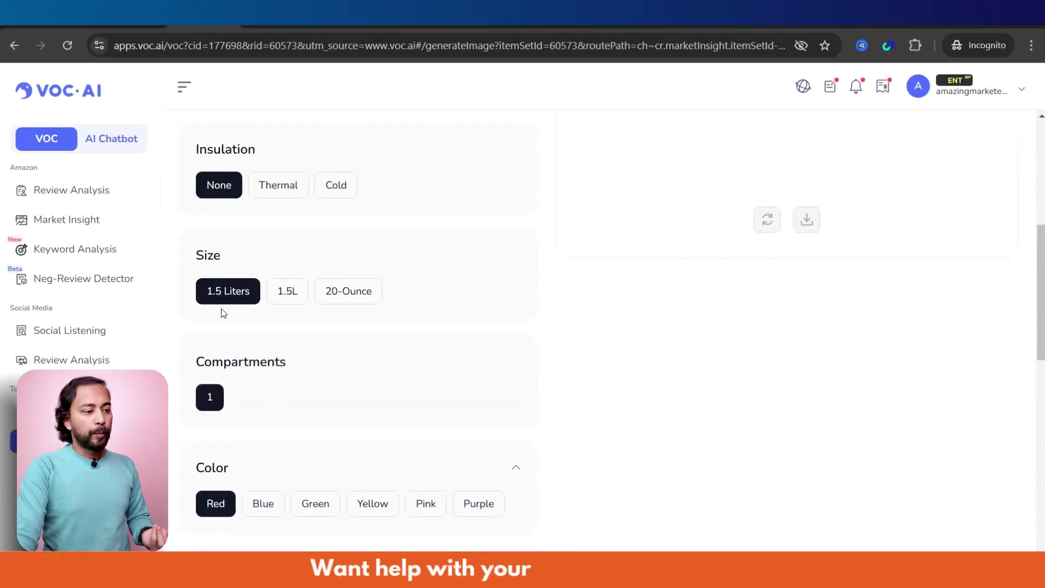
pyautogui.scroll(-3, 331, 368)
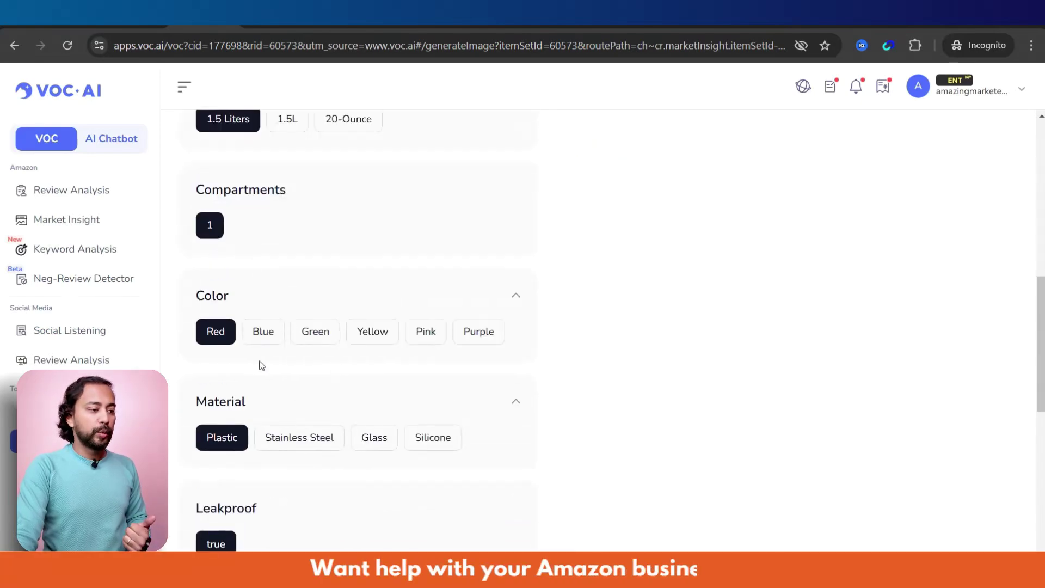
pyautogui.click(263, 332)
pyautogui.click(316, 332)
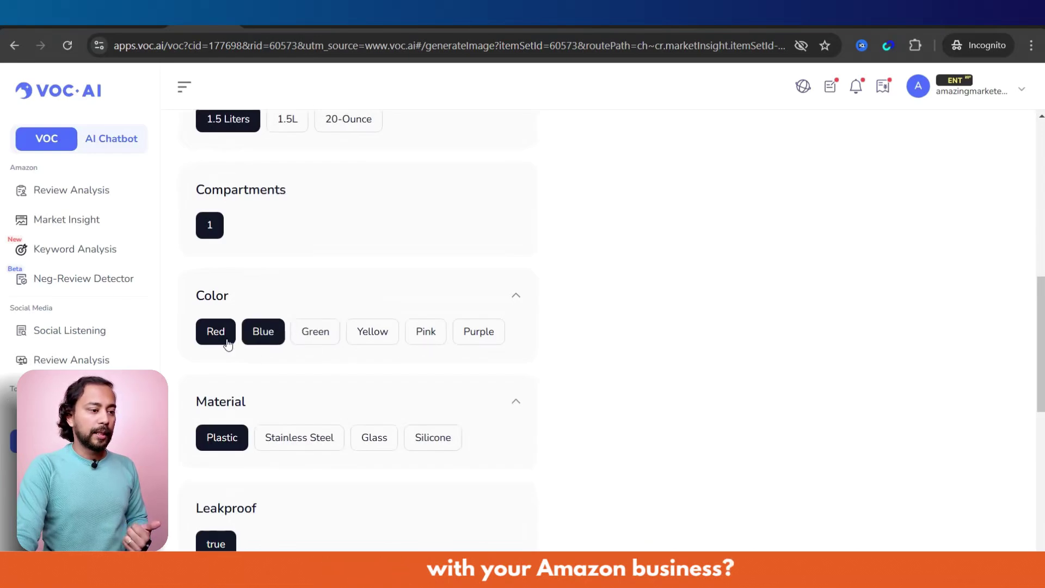
pyautogui.click(215, 331)
# Add Stainless Steel to the selected materials and set the closure type to Latch instead of Zipper.
pyautogui.scroll(-3, 293, 375)
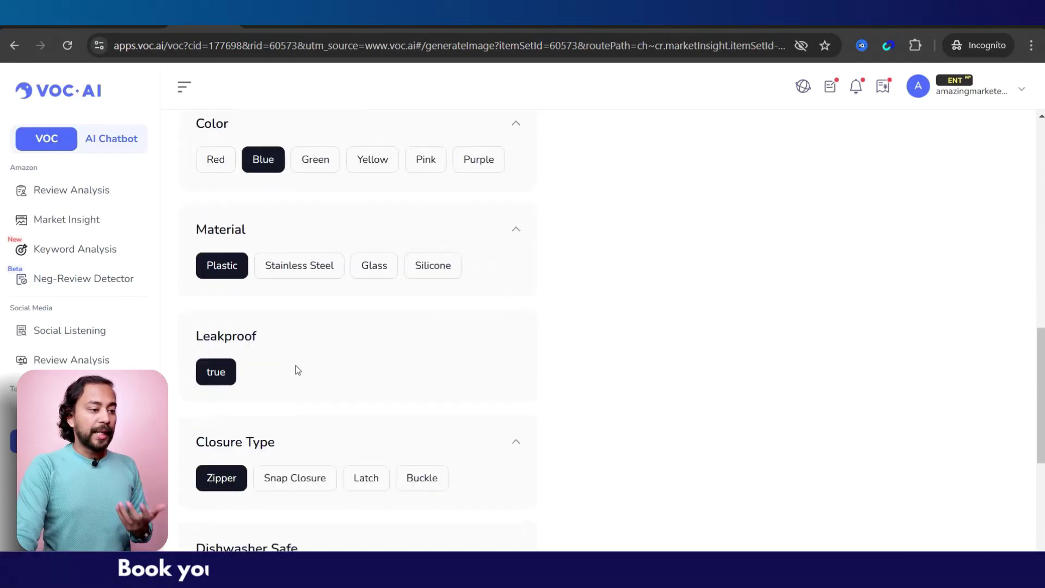
pyautogui.click(299, 273)
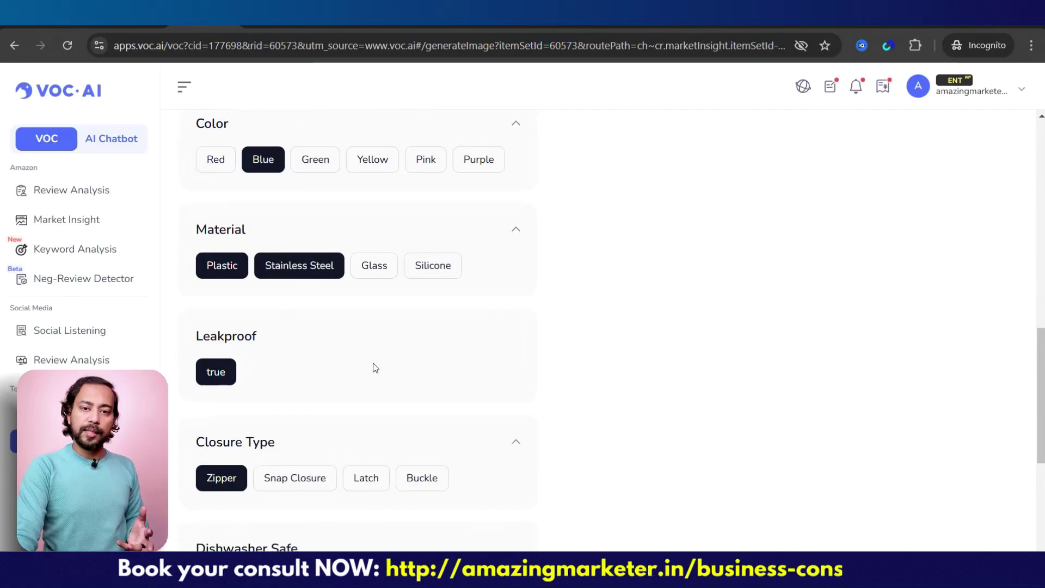
pyautogui.scroll(-3, 263, 425)
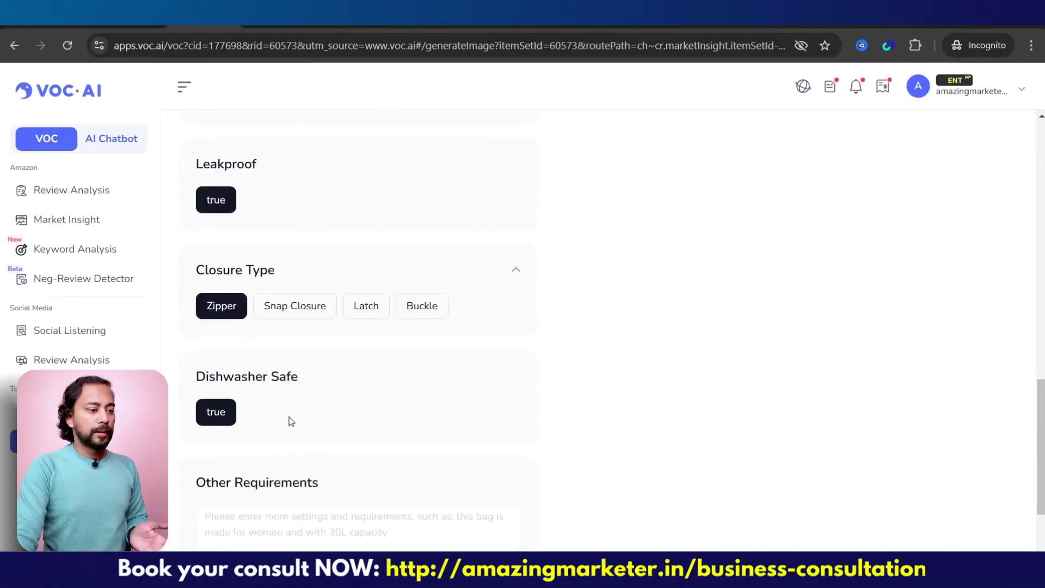
pyautogui.click(360, 308)
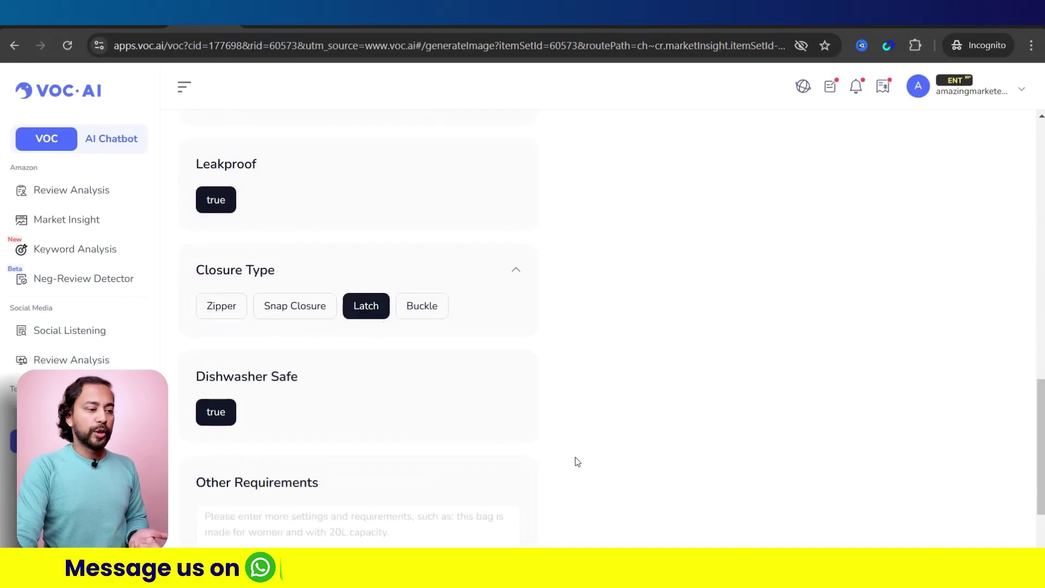
# Create the AI product images with no other requirements and look through the generated lunch box designs.
pyautogui.scroll(-2, 562, 457)
pyautogui.click(282, 404)
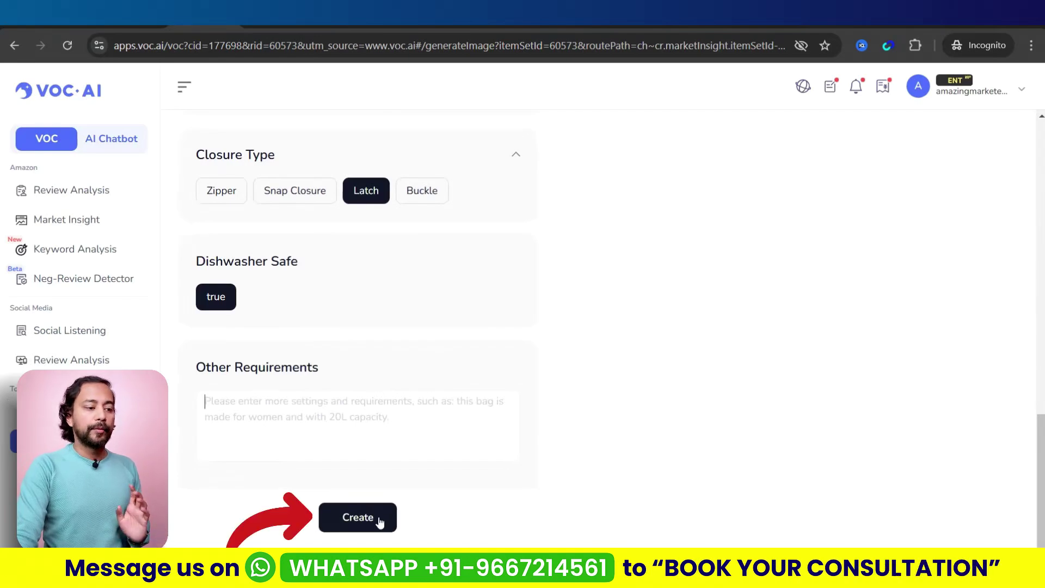
pyautogui.click(357, 517)
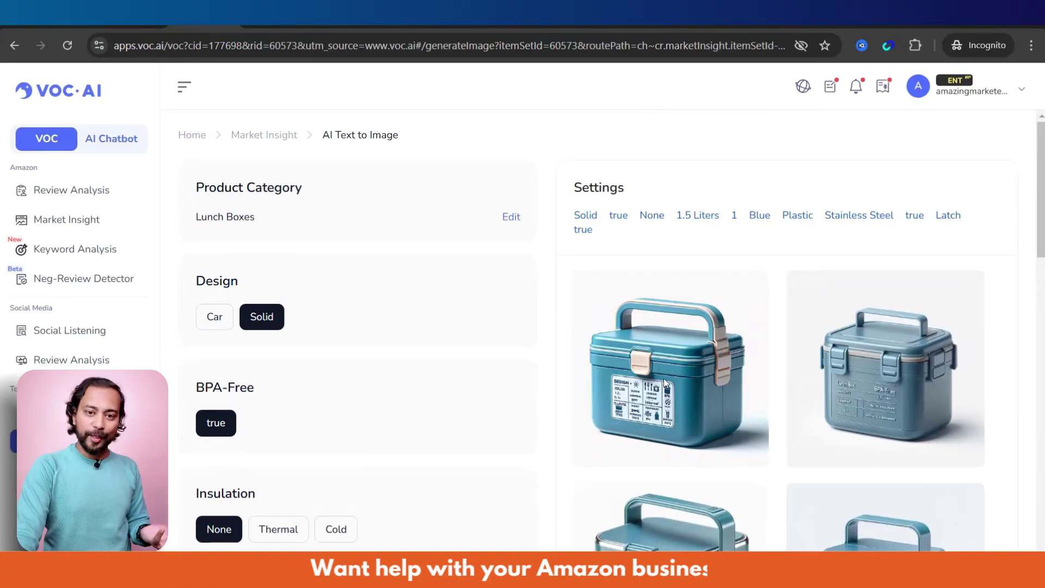
pyautogui.scroll(-3, 663, 383)
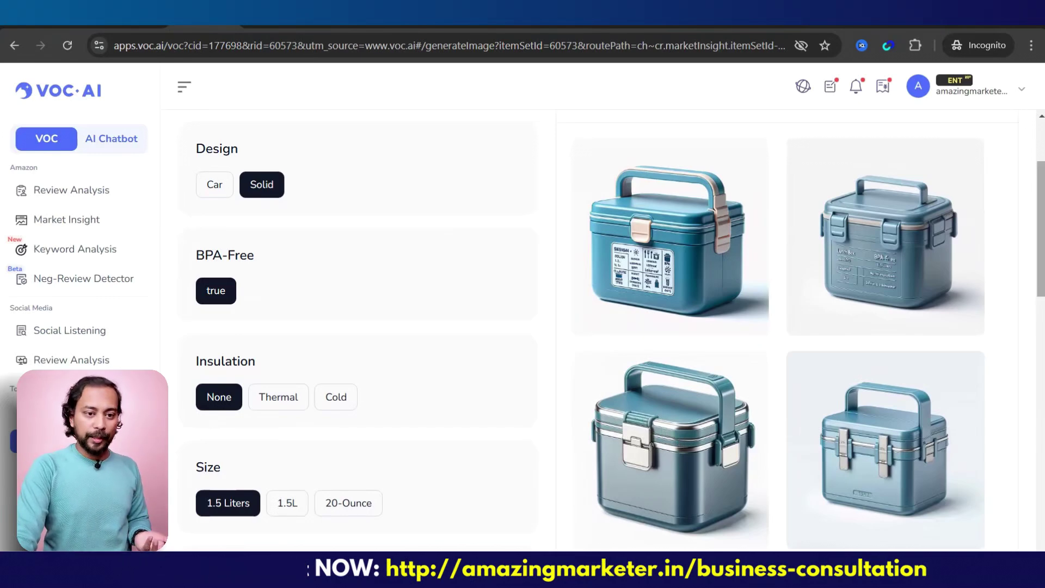
pyautogui.scroll(-2, 741, 275)
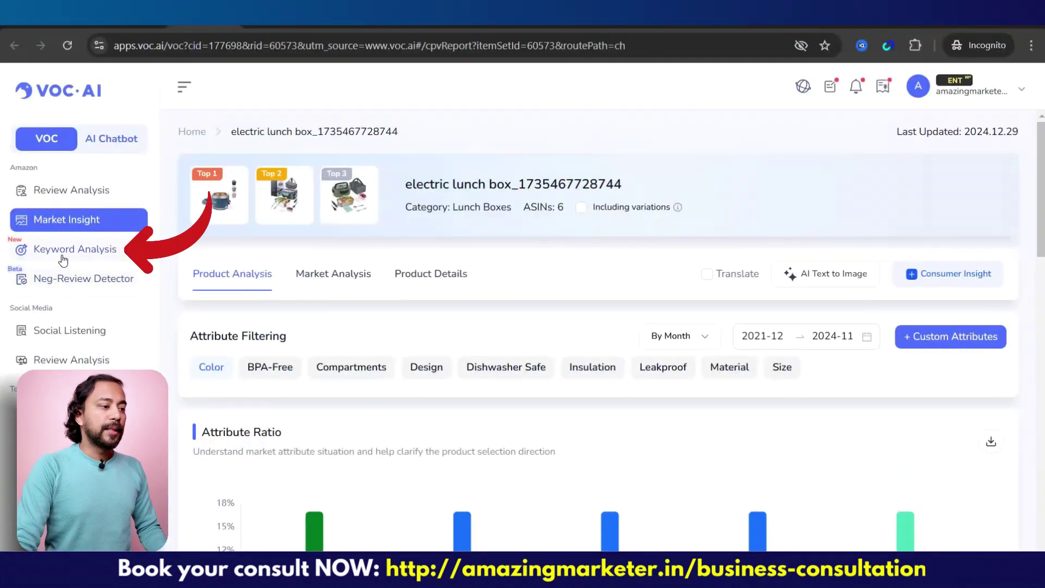
# Open Keyword Analysis and search Amazon US keywords for "electric lunch box" over the last 30 days.
pyautogui.click(63, 261)
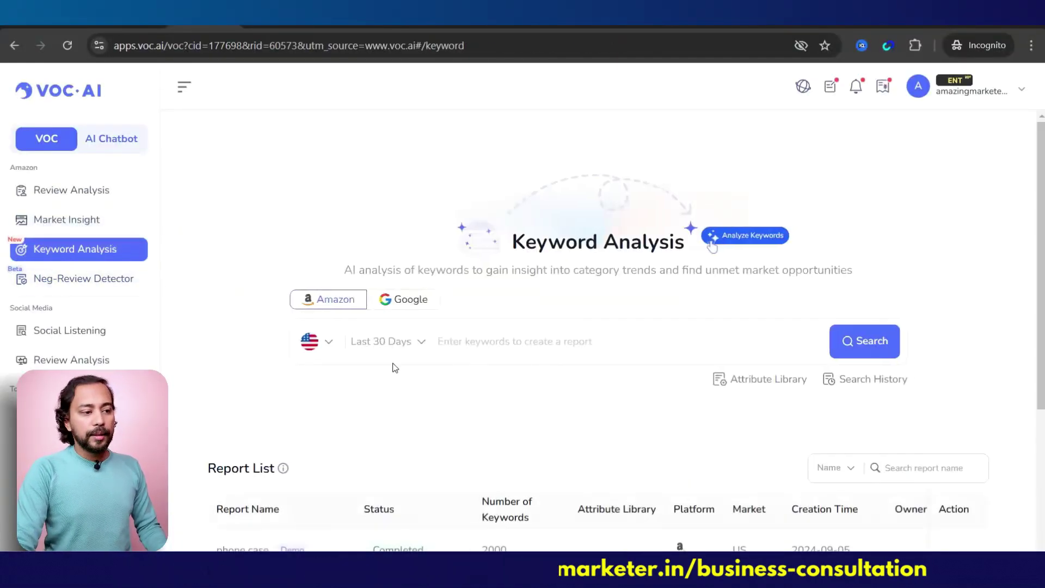
pyautogui.click(497, 352)
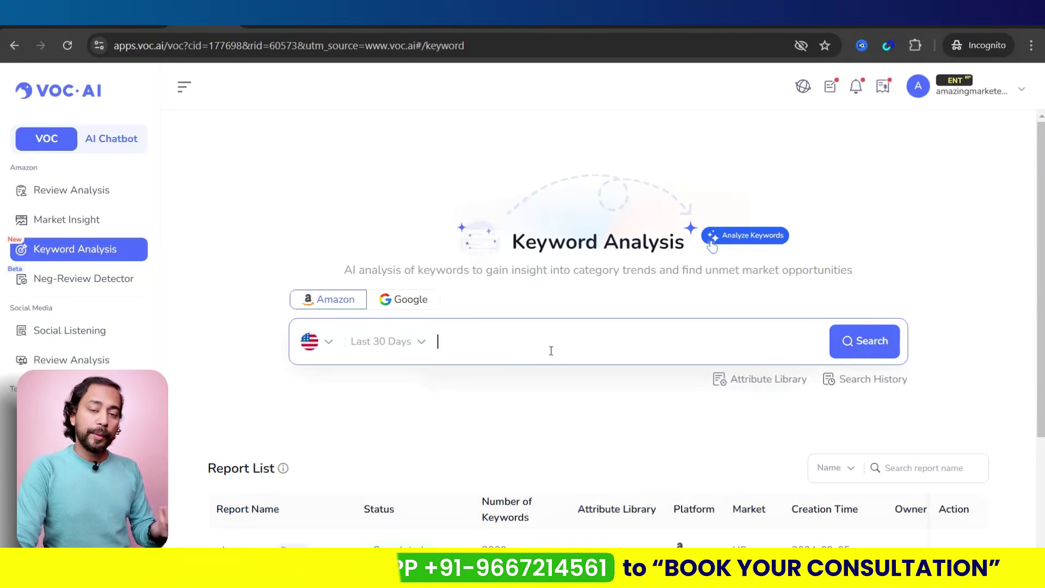
pyautogui.write('elect')
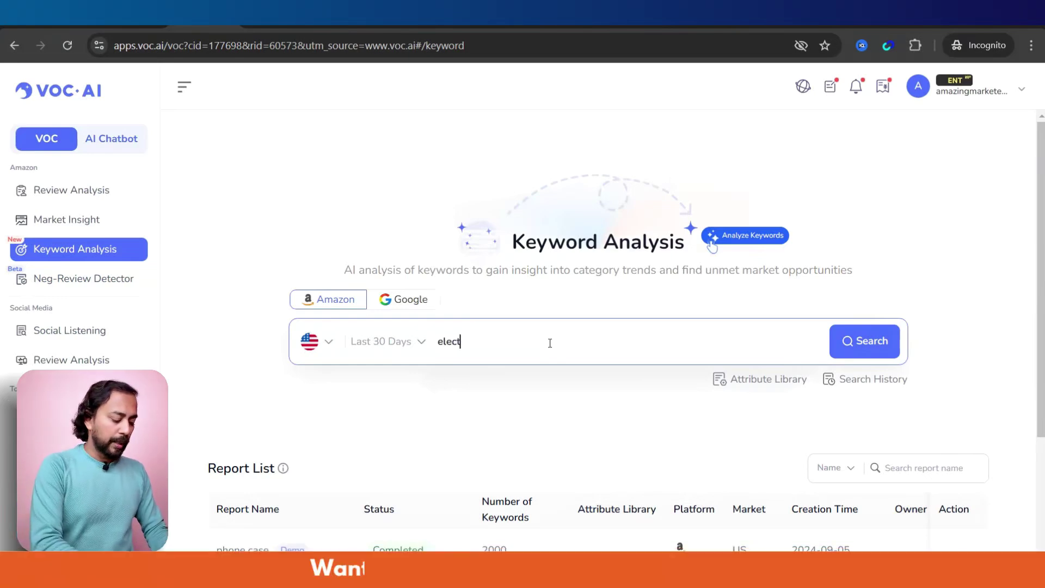
pyautogui.write('ric')
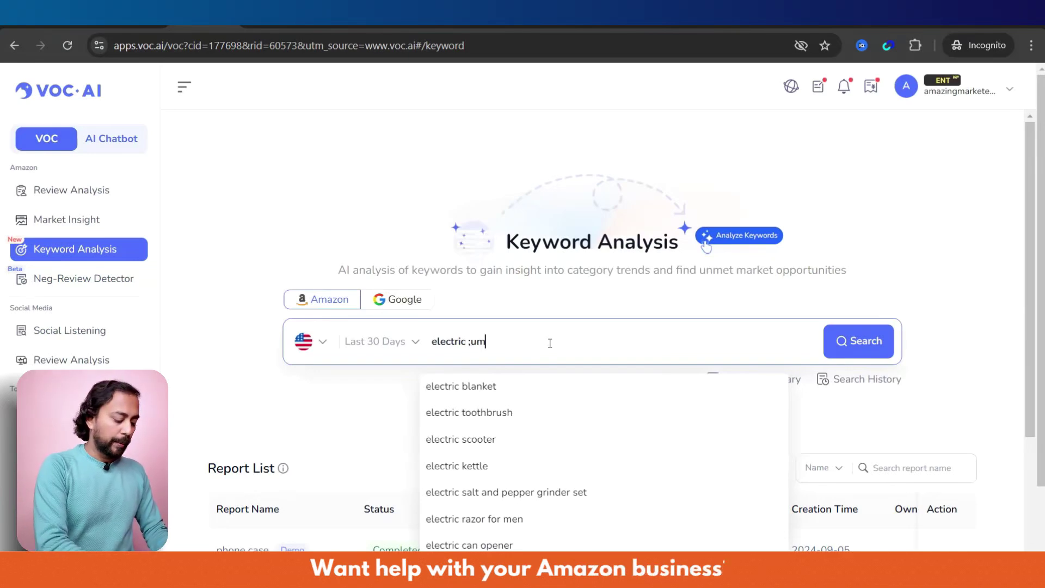
pyautogui.write(' ;um')
pyautogui.press('BackSpace')
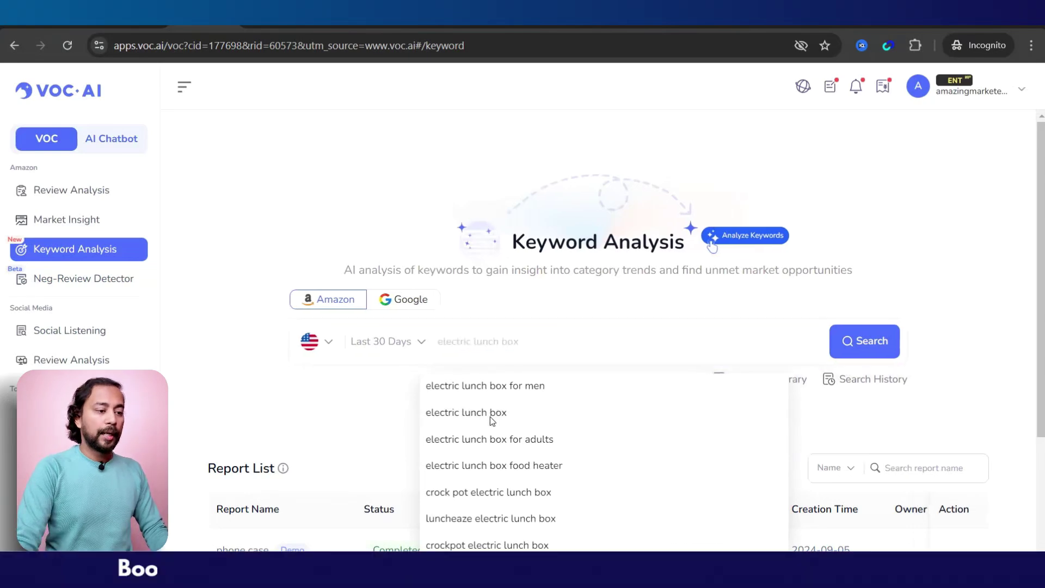
pyautogui.click(490, 414)
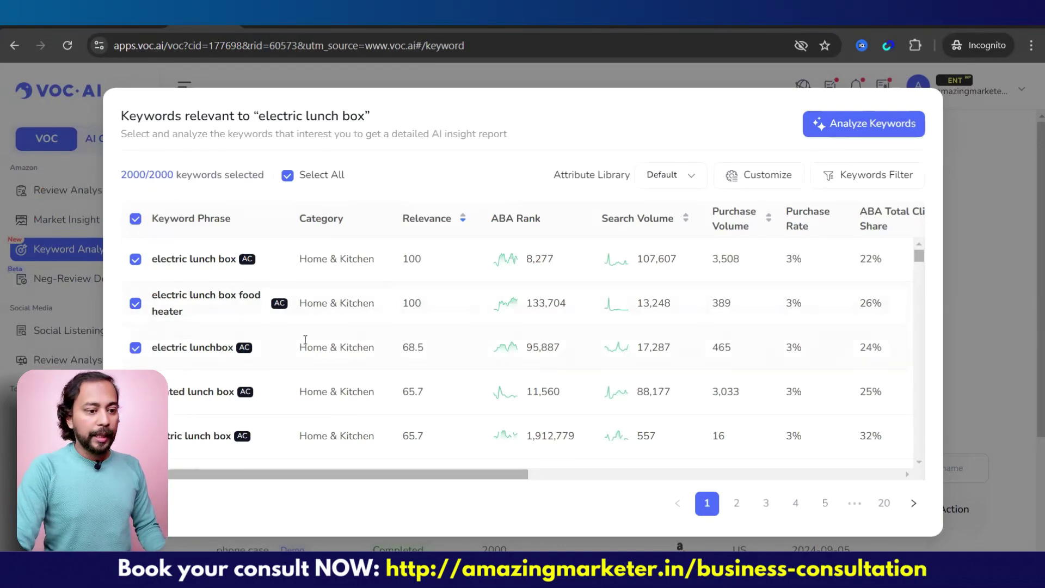
# Review the relevant keyword phrases with their relevance, ABA rank, search volume and purchase volume.
pyautogui.scroll(-3, 196, 294)
pyautogui.scroll(3, 226, 299)
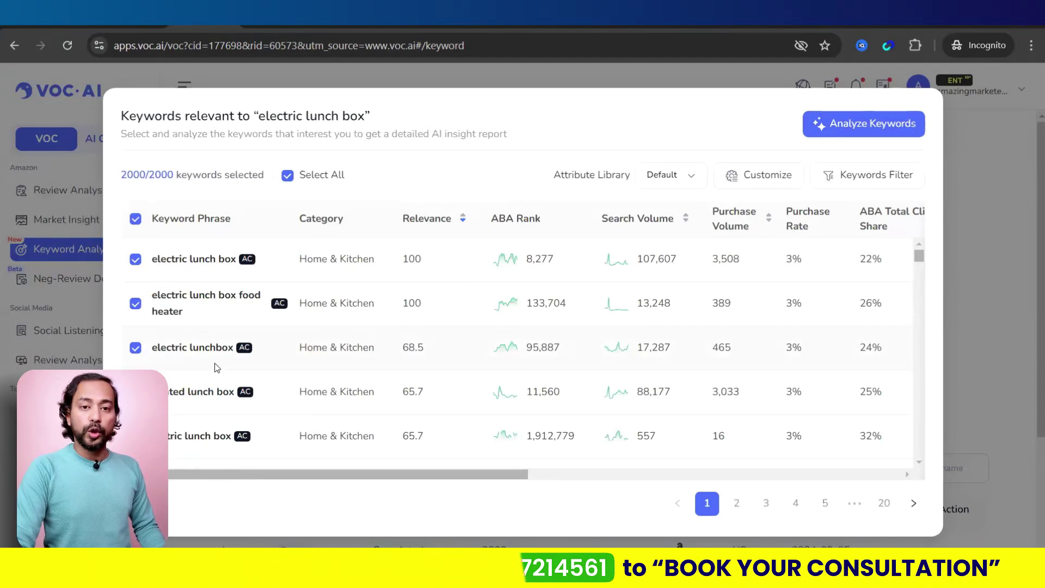
pyautogui.scroll(-3, 220, 311)
pyautogui.scroll(-12, 220, 311)
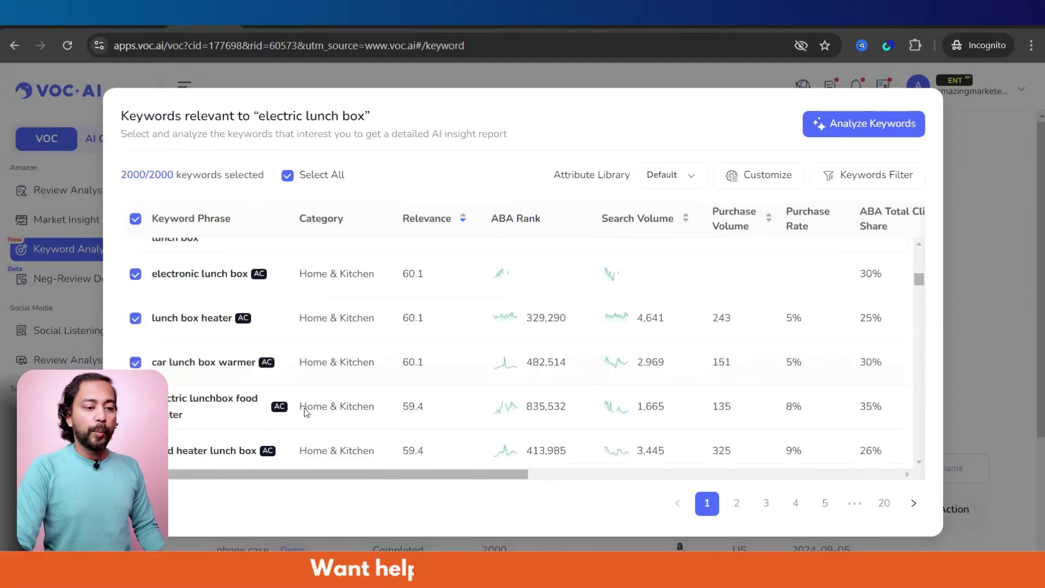
pyautogui.scroll(15, 309, 401)
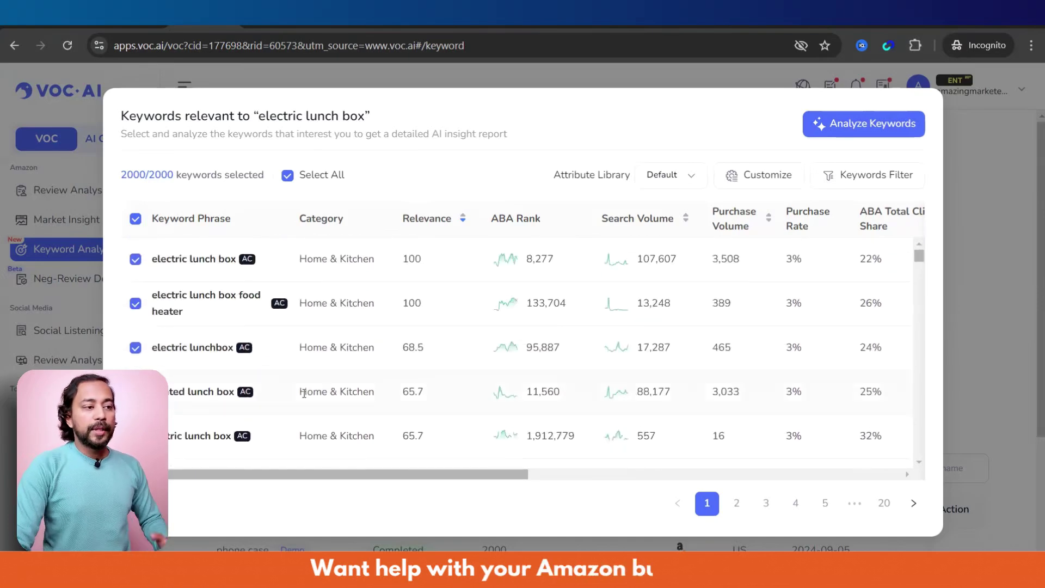
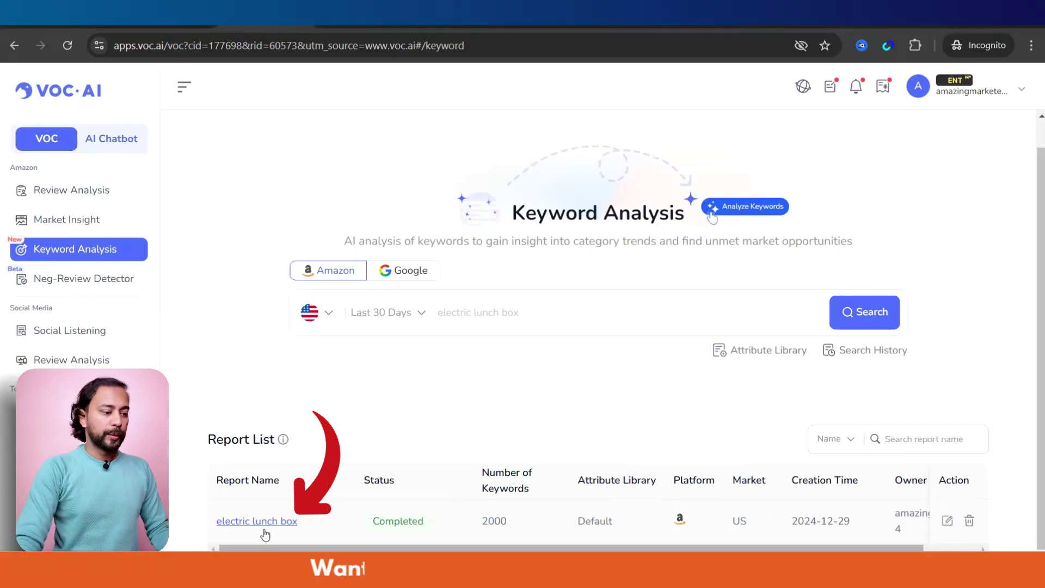
# Open the electric lunch box keyword report and examine the Attribute Classification chart and its AI Summary, continuing to the Attribute Breakdown.
pyautogui.click(265, 532)
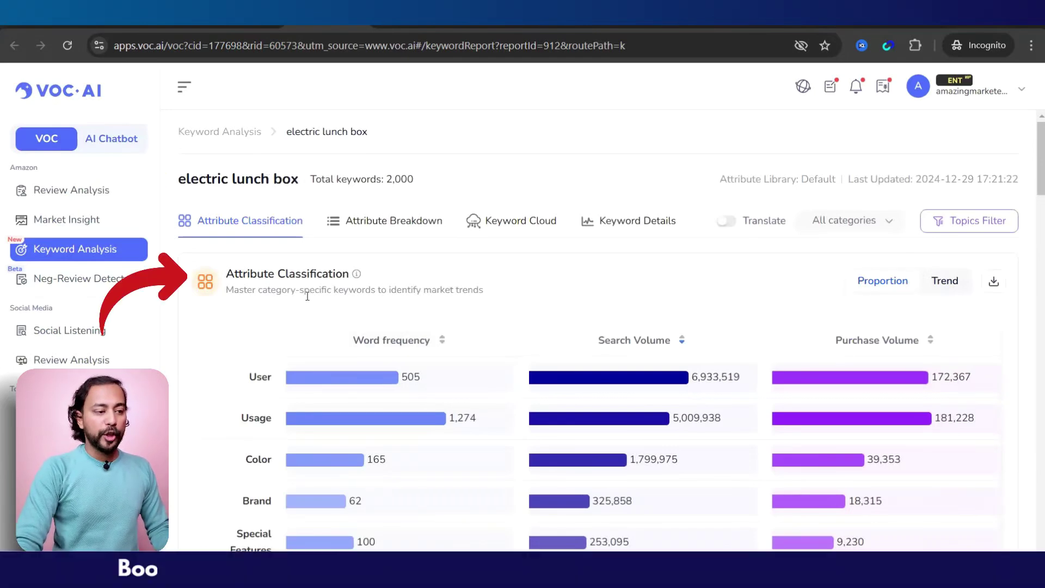
pyautogui.scroll(-3, 307, 296)
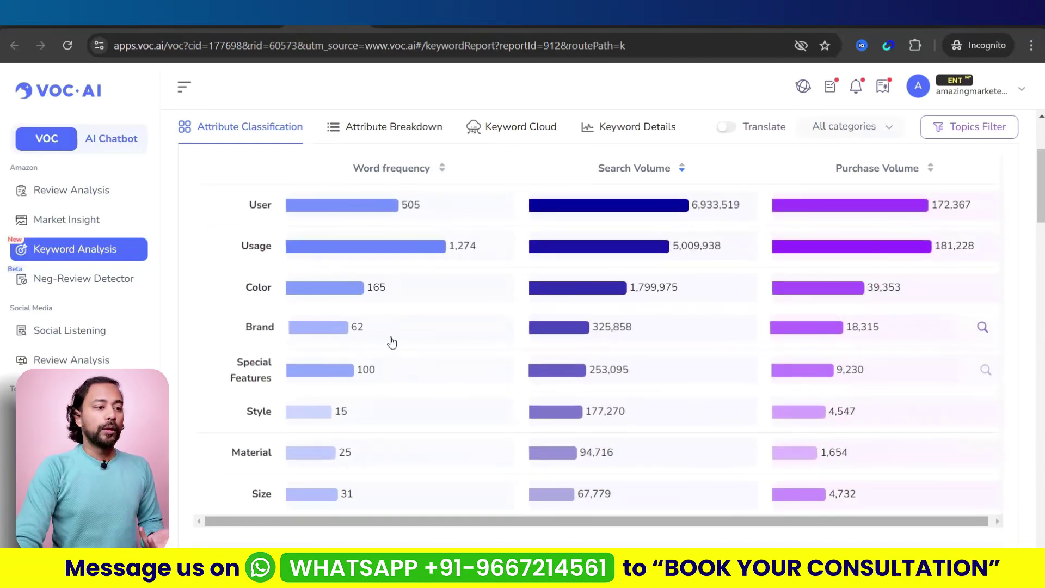
pyautogui.scroll(-3, 370, 323)
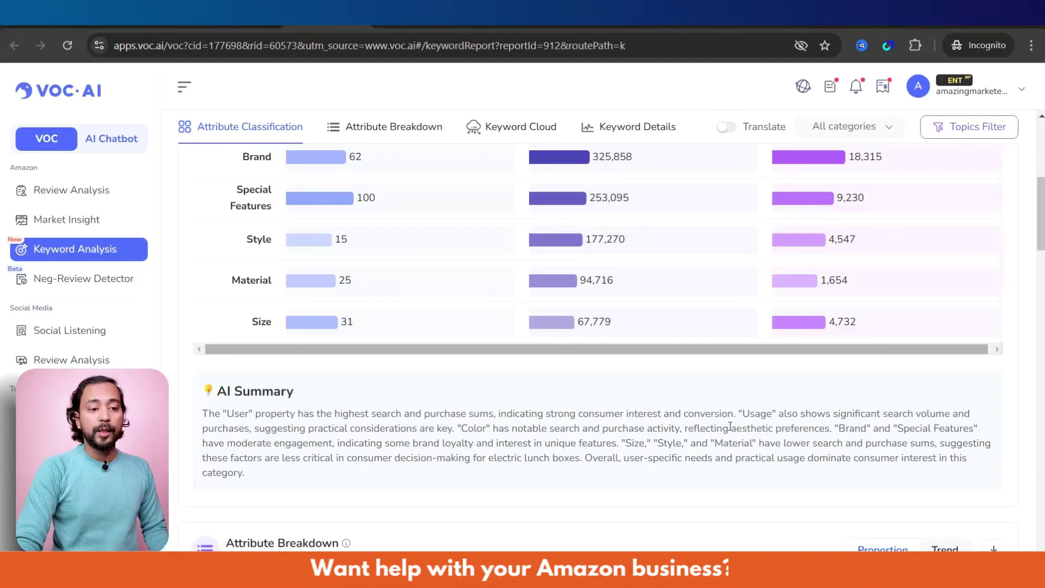
pyautogui.scroll(3, 746, 435)
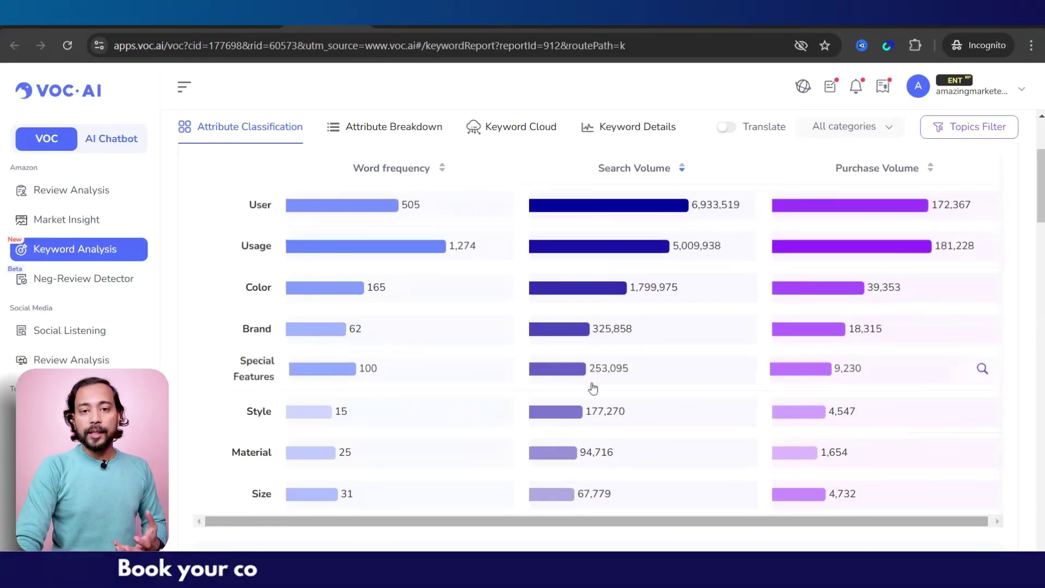
pyautogui.scroll(-4, 590, 402)
pyautogui.scroll(1, 588, 400)
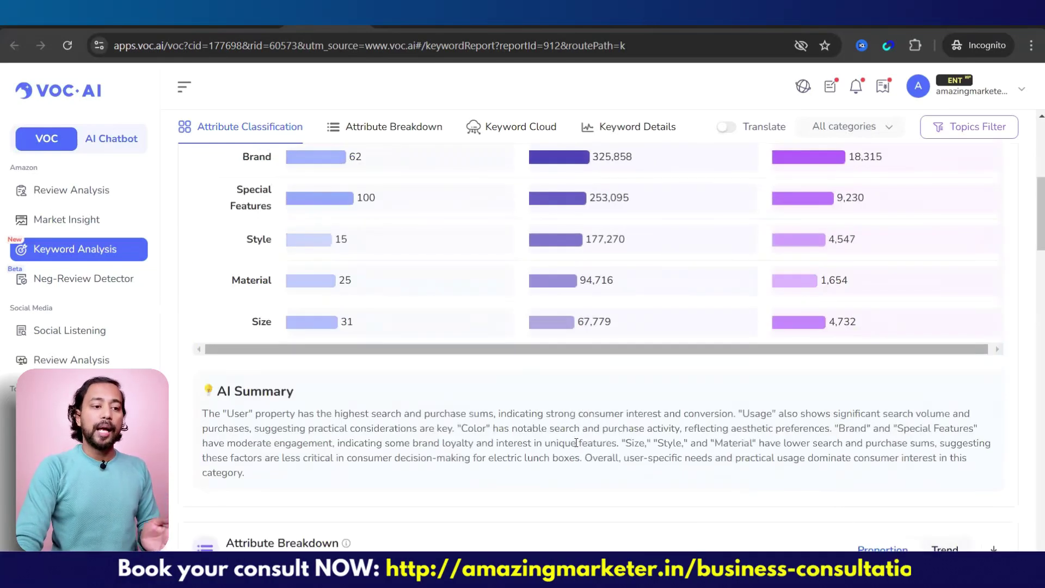
pyautogui.scroll(4, 575, 443)
pyautogui.scroll(-1, 364, 214)
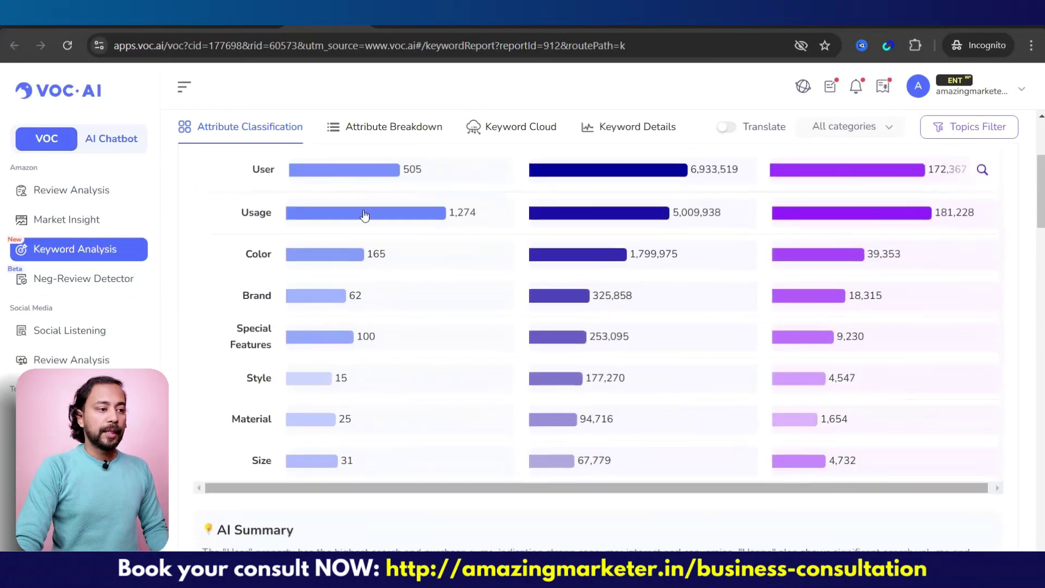
pyautogui.scroll(-9, 365, 215)
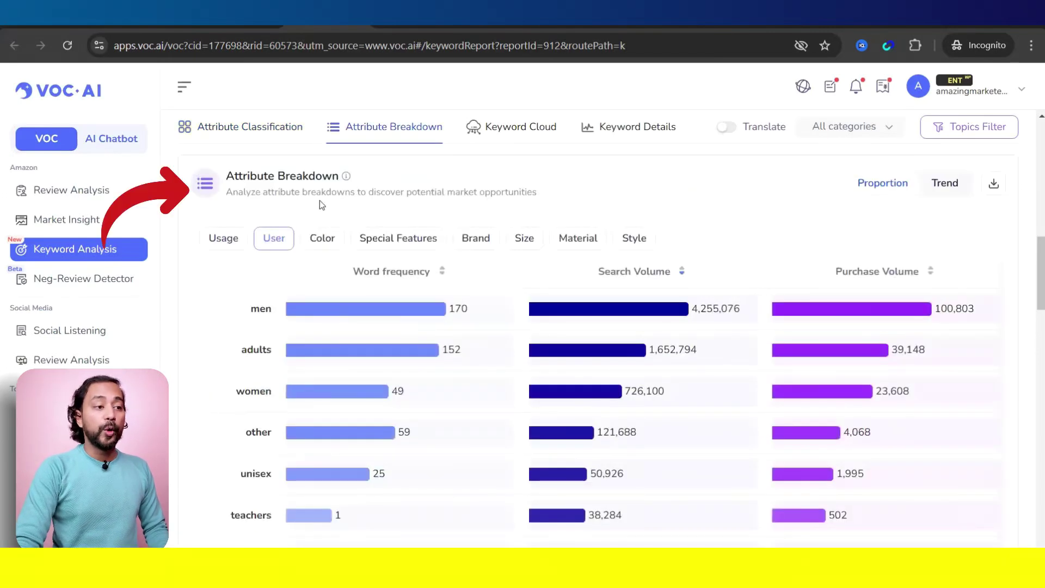
# Examine the Attribute Breakdown by User with its AI Summary and compare it with the Attribute Classification chart.
pyautogui.scroll(-1, 319, 200)
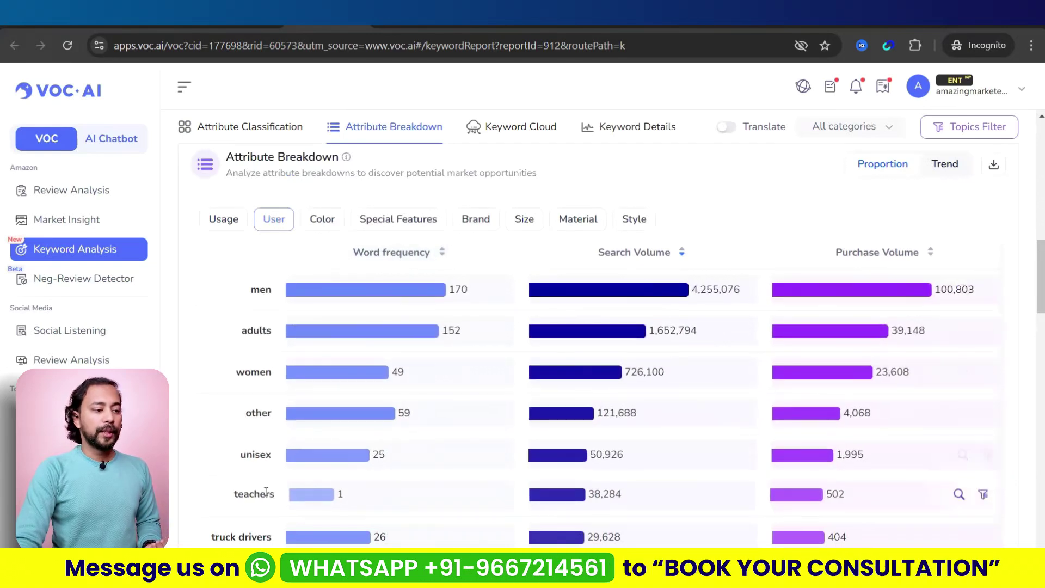
pyautogui.scroll(-3, 321, 474)
pyautogui.scroll(3, 638, 302)
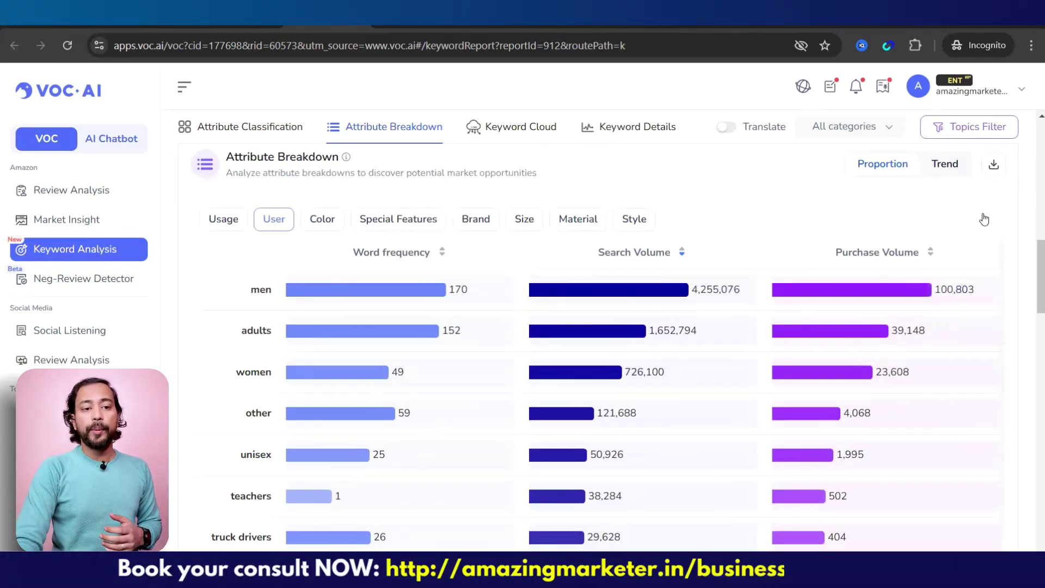
pyautogui.scroll(-10, 375, 387)
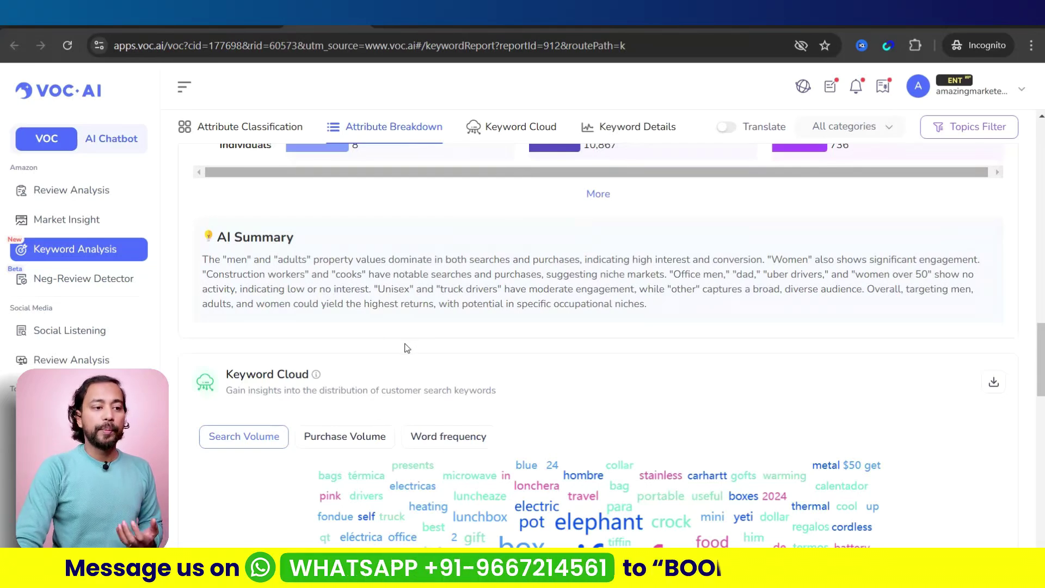
pyautogui.scroll(3, 405, 347)
pyautogui.scroll(3, 406, 347)
pyautogui.scroll(3, 406, 361)
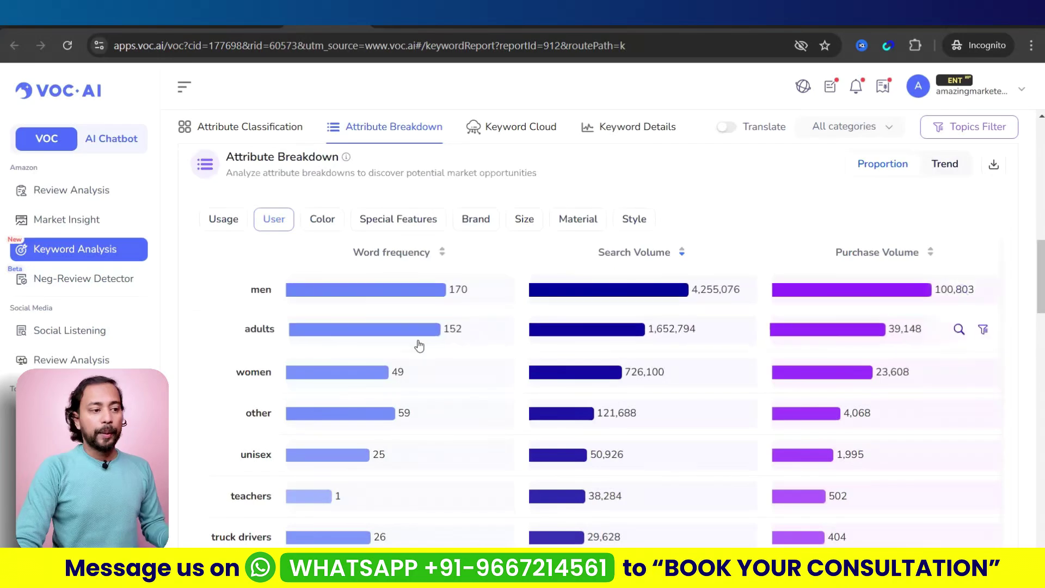
pyautogui.scroll(3, 419, 345)
pyautogui.scroll(10, 419, 346)
pyautogui.scroll(-4, 477, 362)
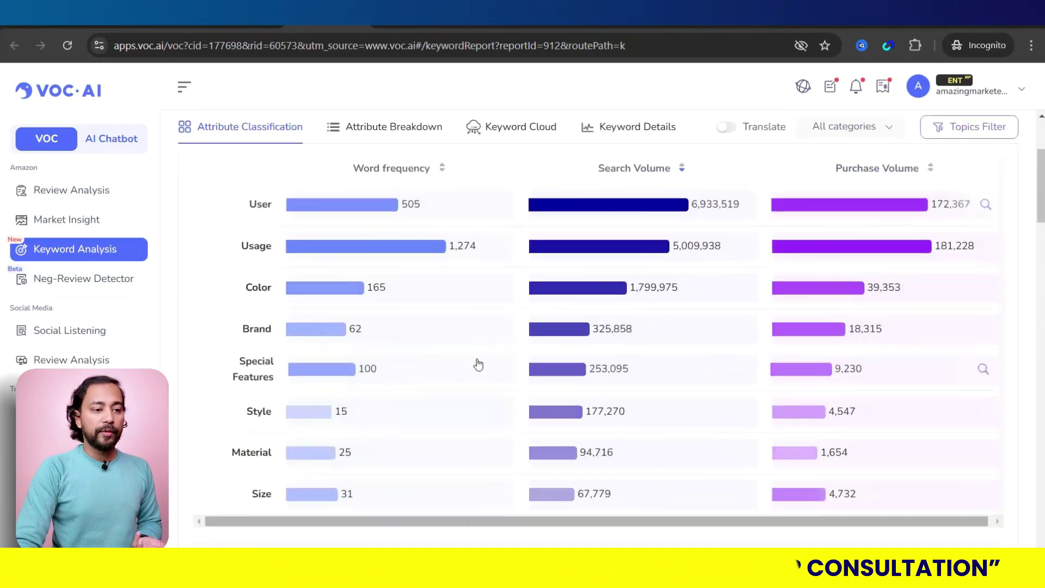
pyautogui.scroll(3, 393, 342)
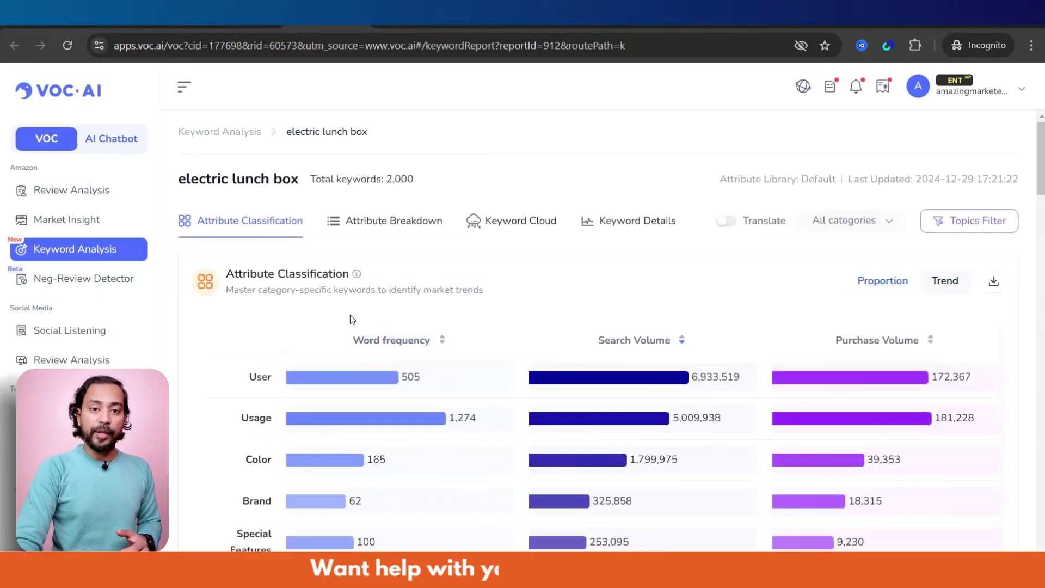
# Examine the Keyword Cloud by search volume, purchase volume and word frequency, checking figures for words such as "gifts" and "electric".
pyautogui.scroll(-12, 350, 314)
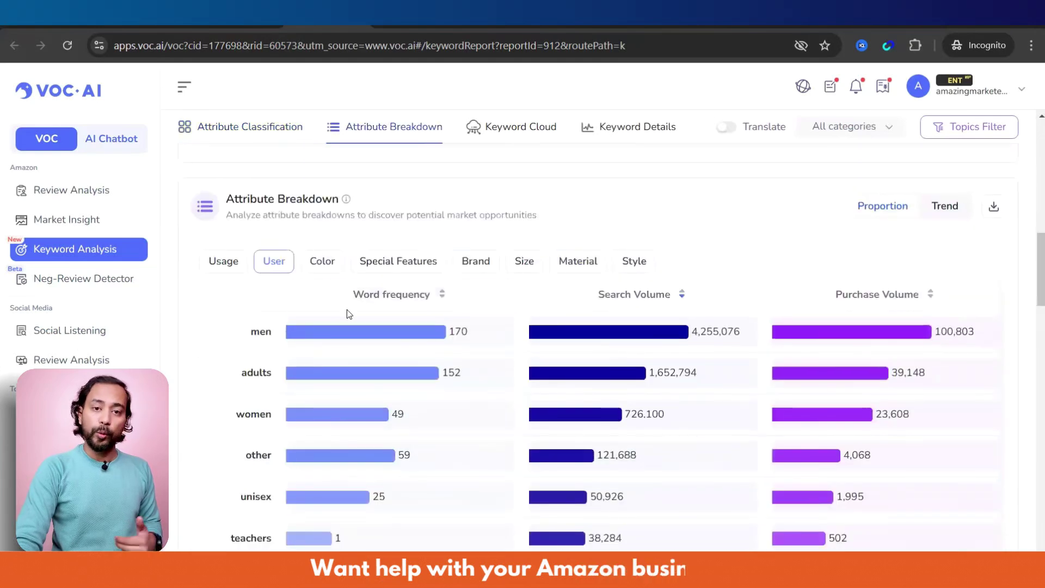
pyautogui.scroll(-10, 346, 311)
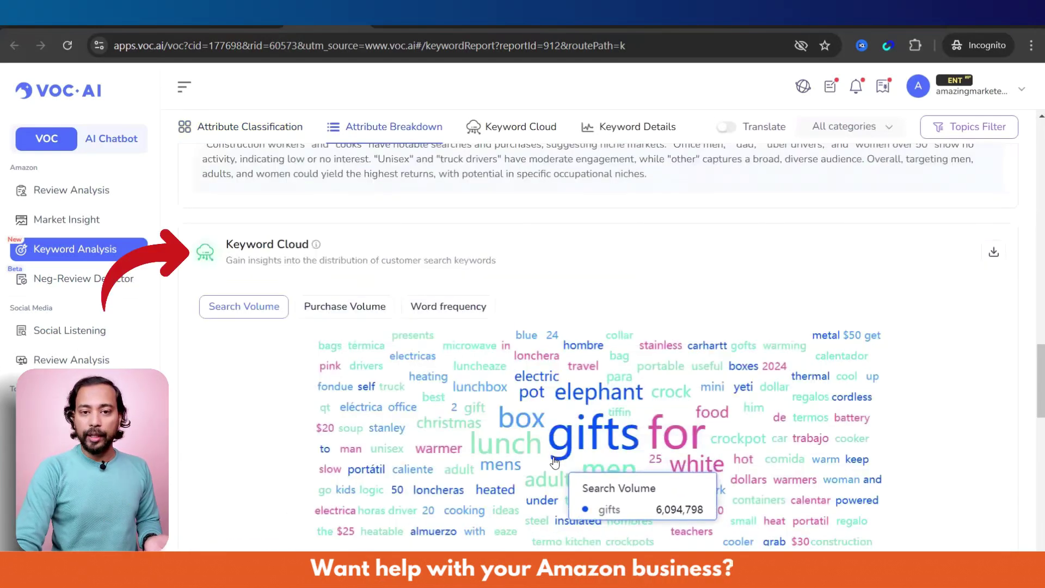
pyautogui.scroll(-3, 555, 463)
pyautogui.scroll(3, 461, 360)
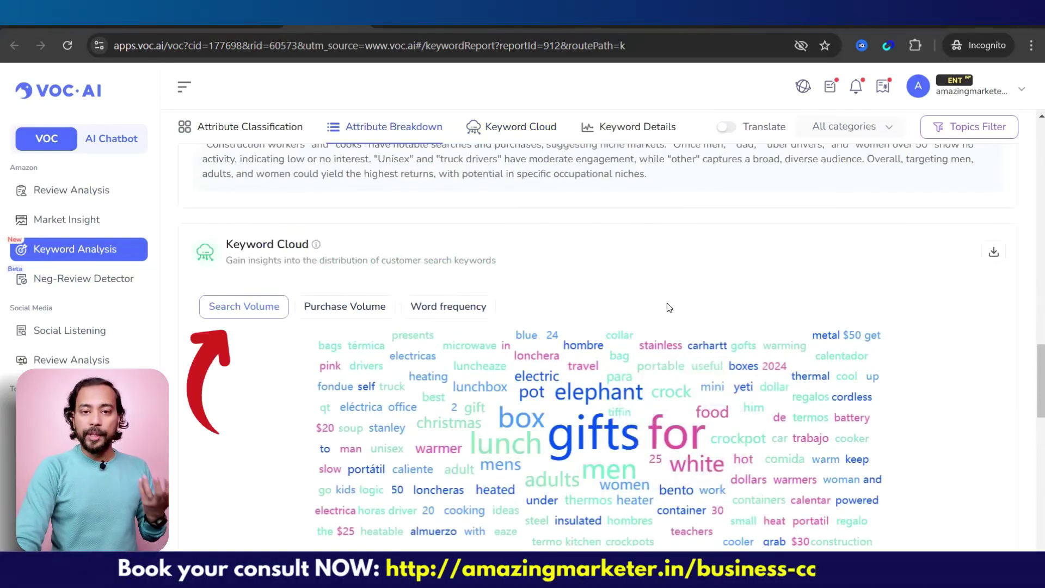
pyautogui.click(320, 306)
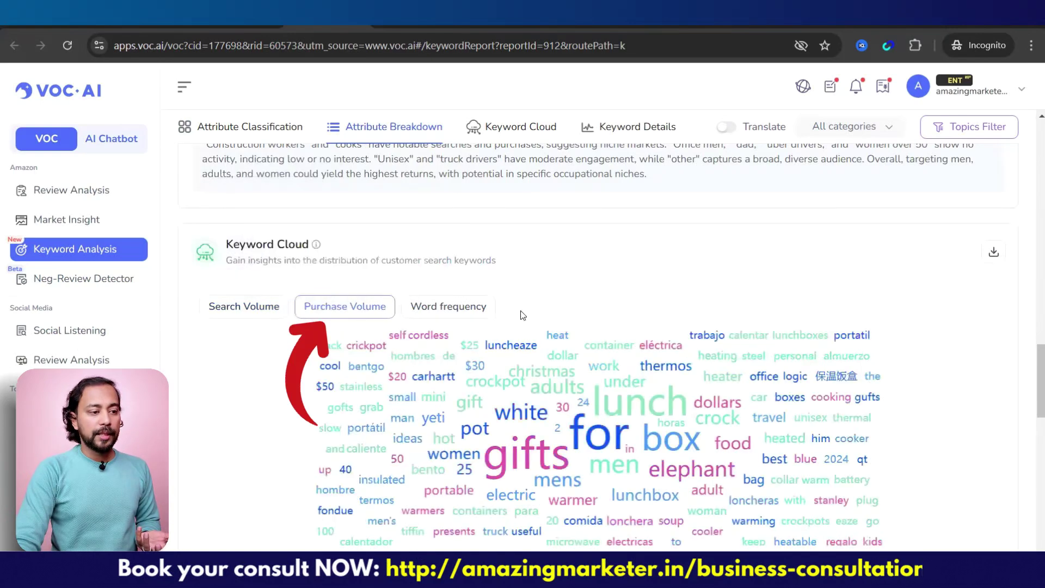
pyautogui.moveTo(565, 471)
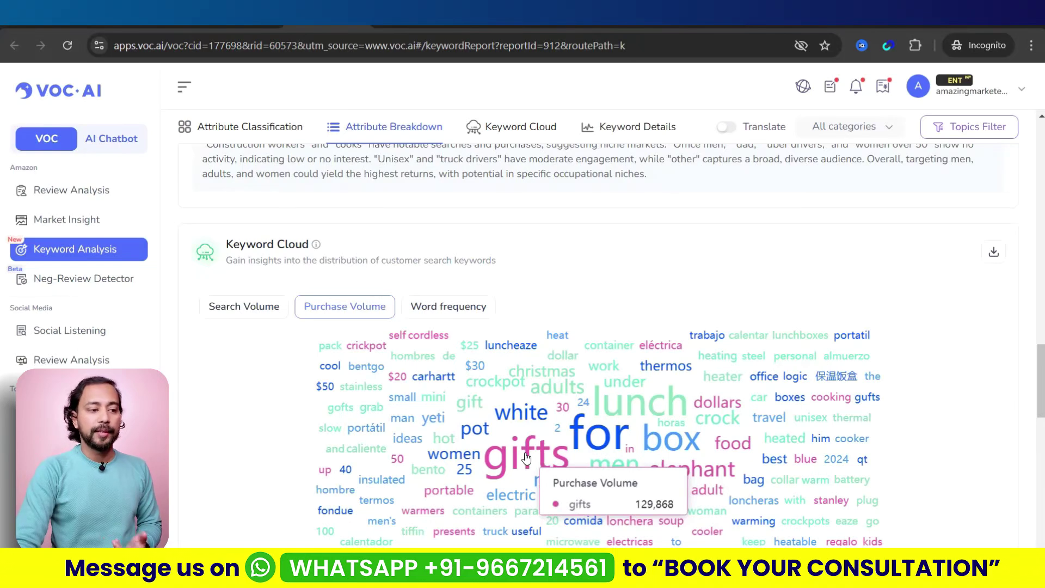
pyautogui.click(460, 312)
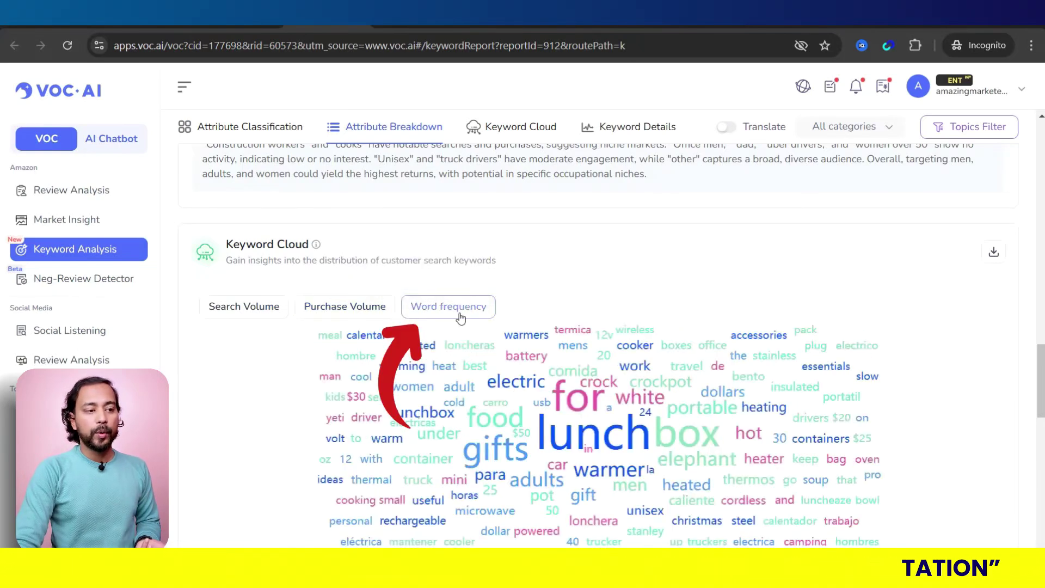
pyautogui.moveTo(506, 389)
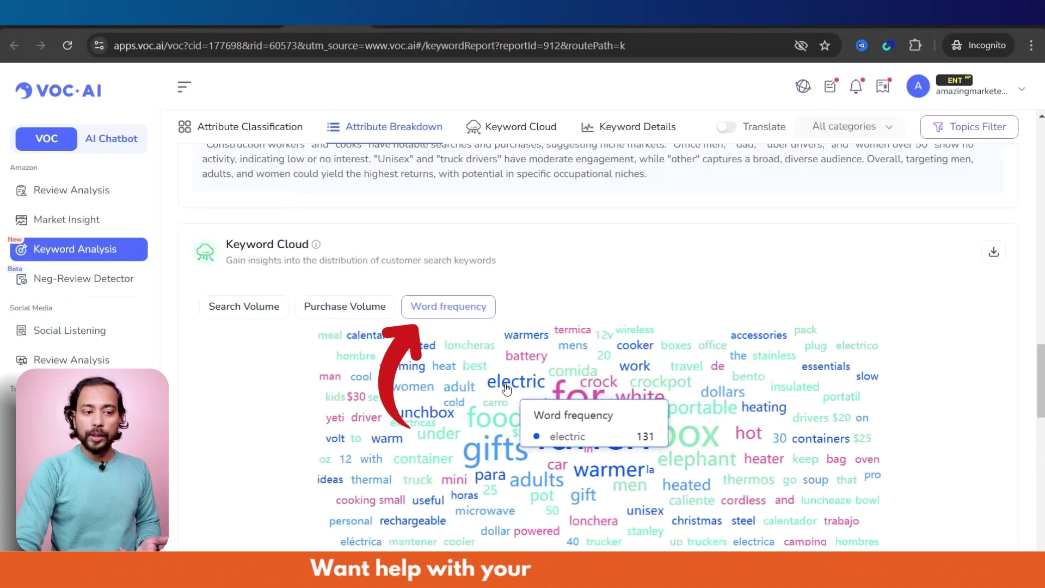
# Review the Keyword Details table, comparing each phrase's relevance, ABA rank, search volume, purchase volume and purchase rate, and return to the report's start.
pyautogui.scroll(-6, 508, 434)
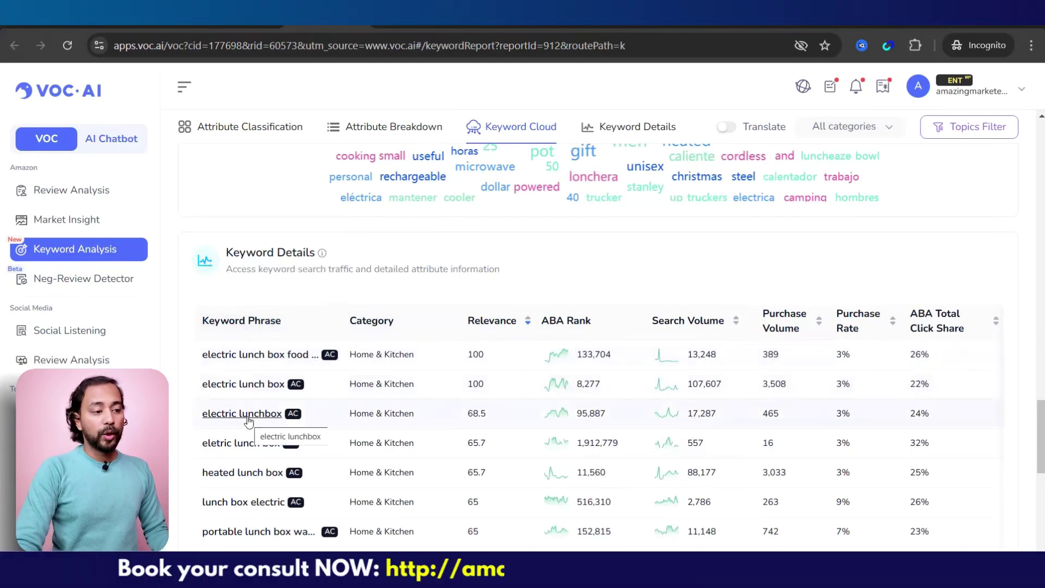
pyautogui.scroll(-3, 267, 486)
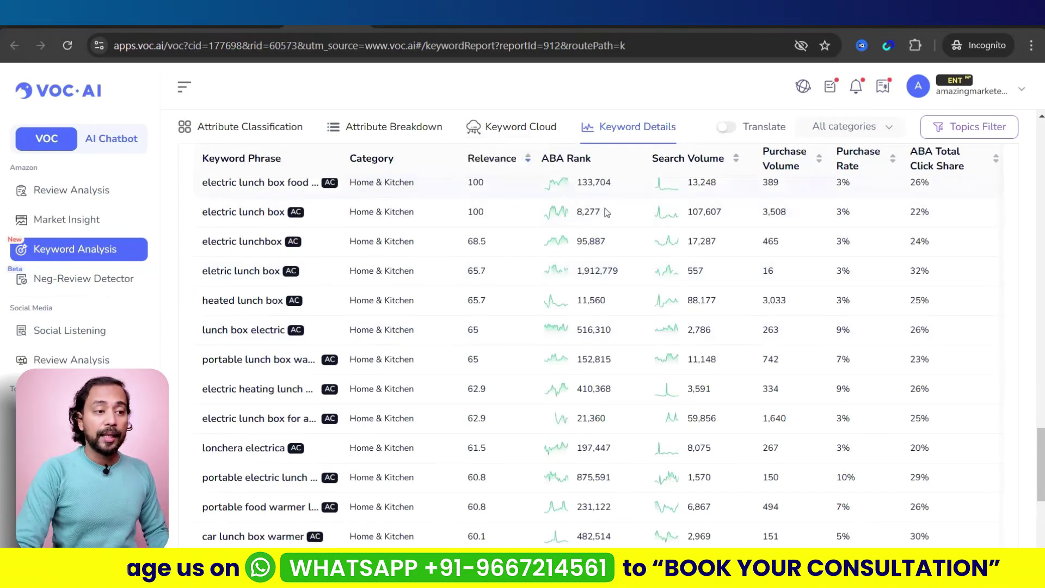
pyautogui.moveTo(670, 166)
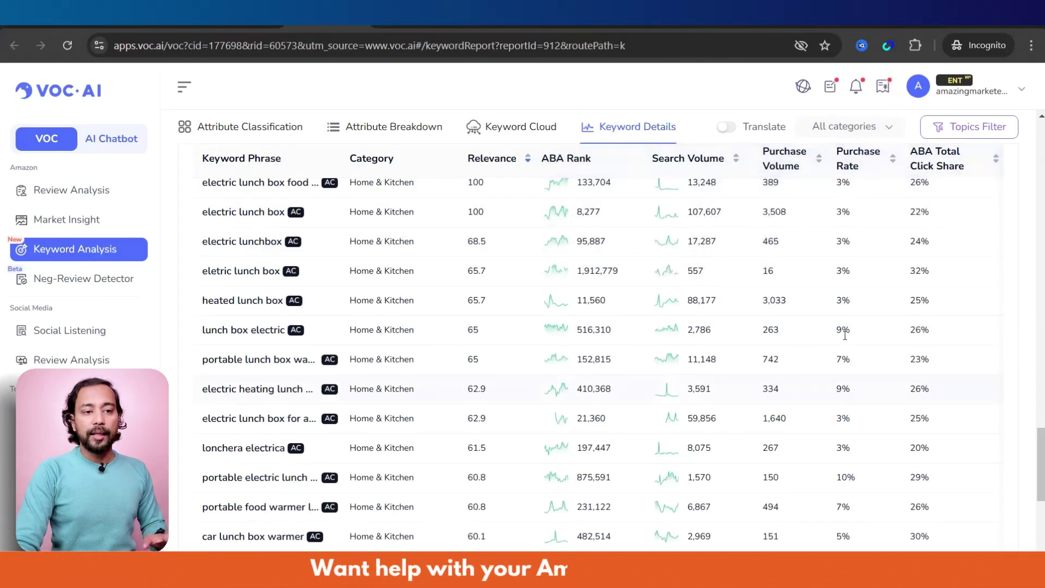
pyautogui.scroll(-5, 652, 364)
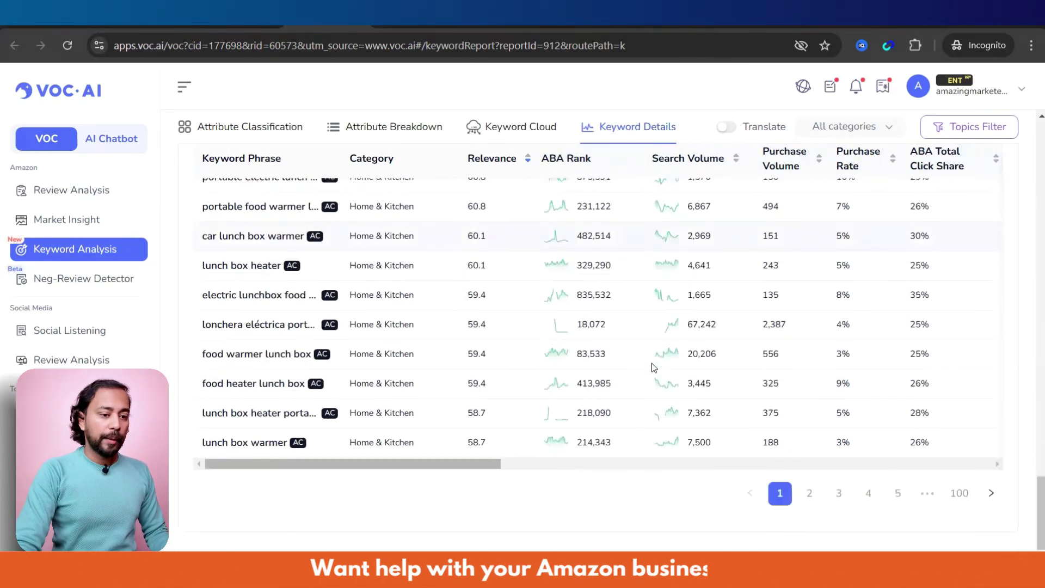
pyautogui.scroll(10, 652, 368)
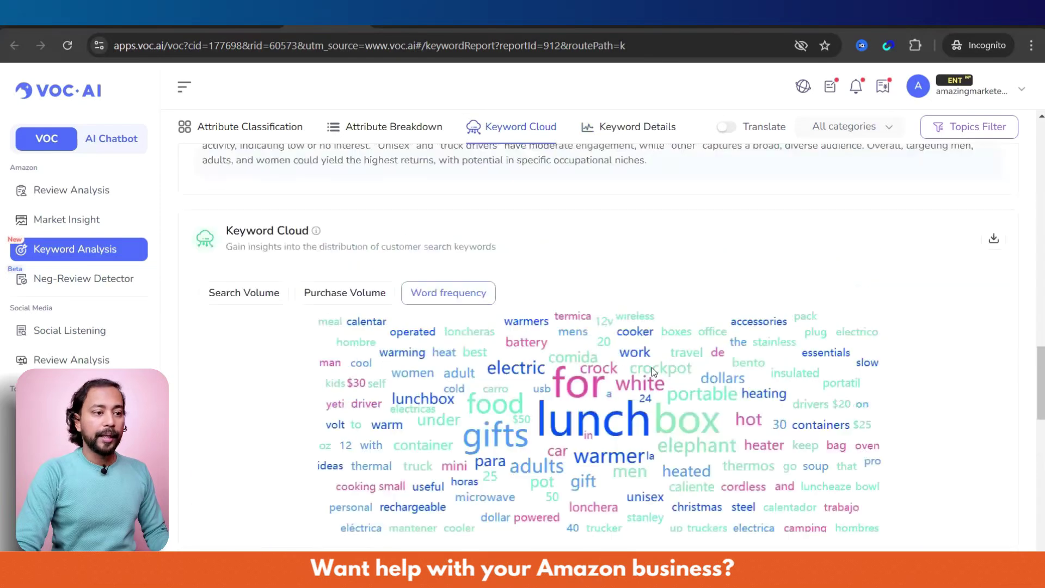
pyautogui.scroll(10, 651, 367)
pyautogui.scroll(5, 652, 368)
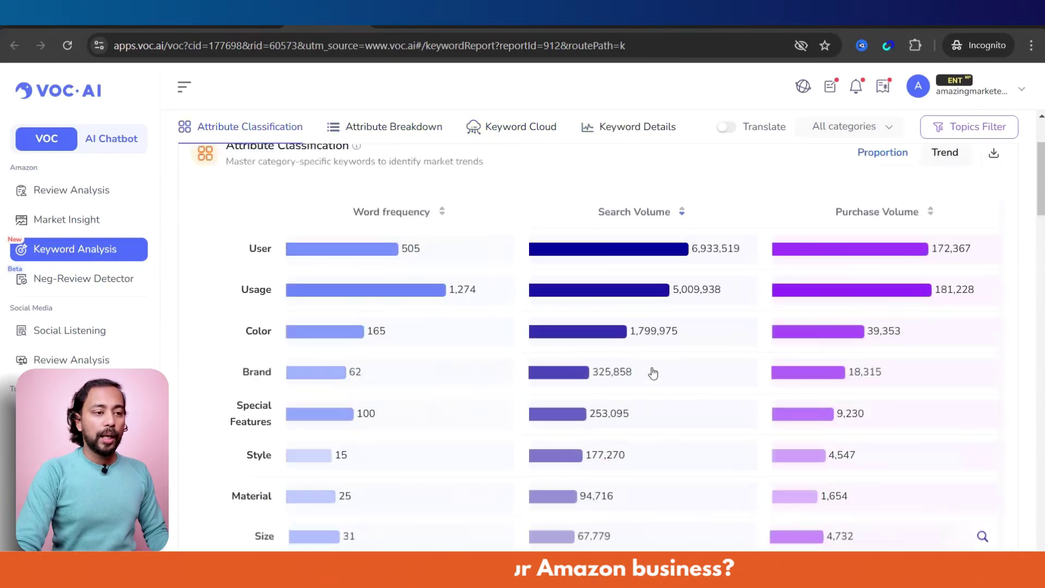
pyautogui.scroll(3, 653, 373)
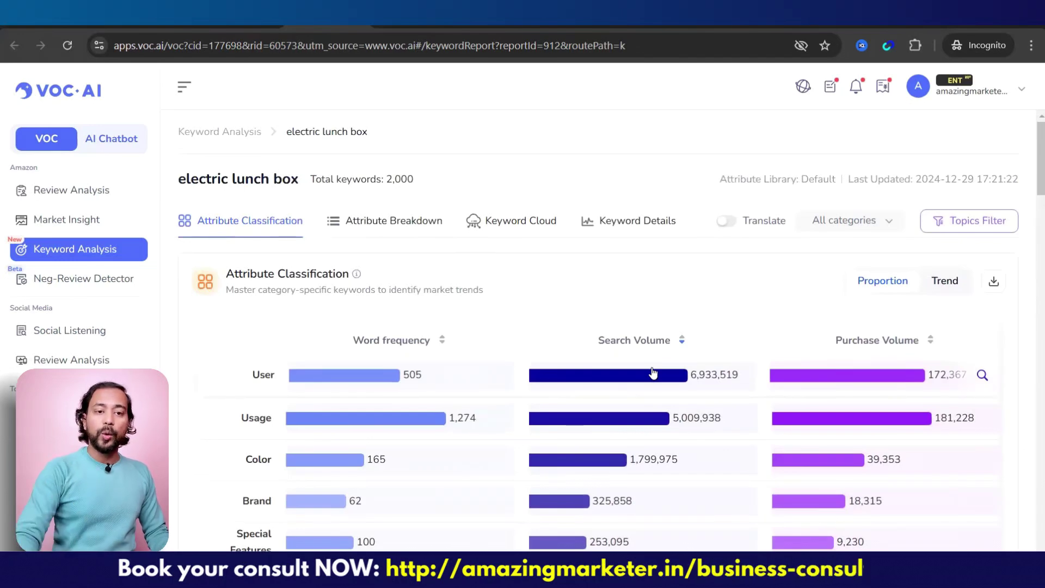
# Look at the topic filter options and filter the keyword report by the colour Blue.
pyautogui.click(940, 232)
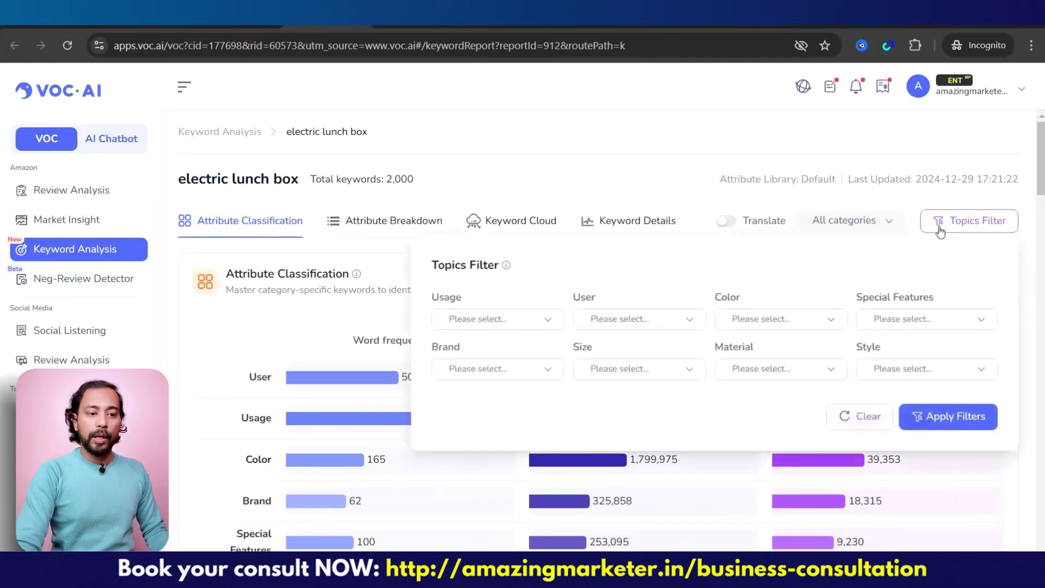
pyautogui.click(525, 325)
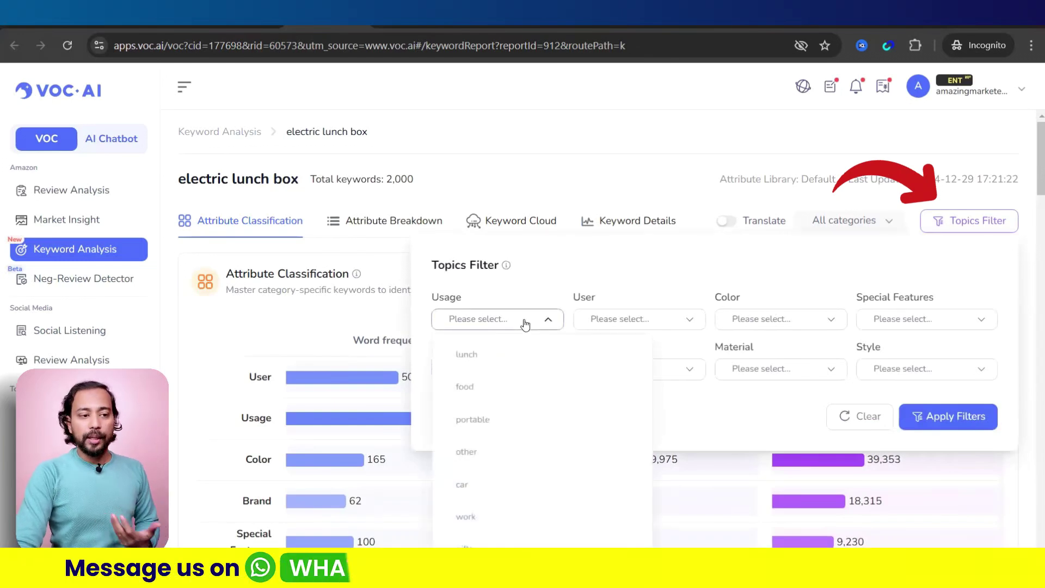
pyautogui.click(625, 287)
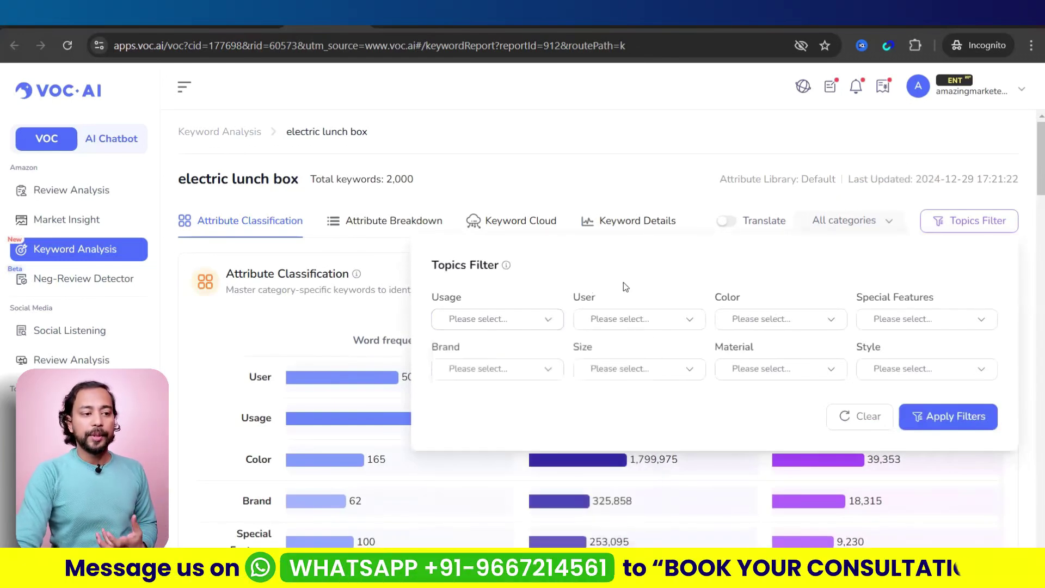
pyautogui.click(730, 326)
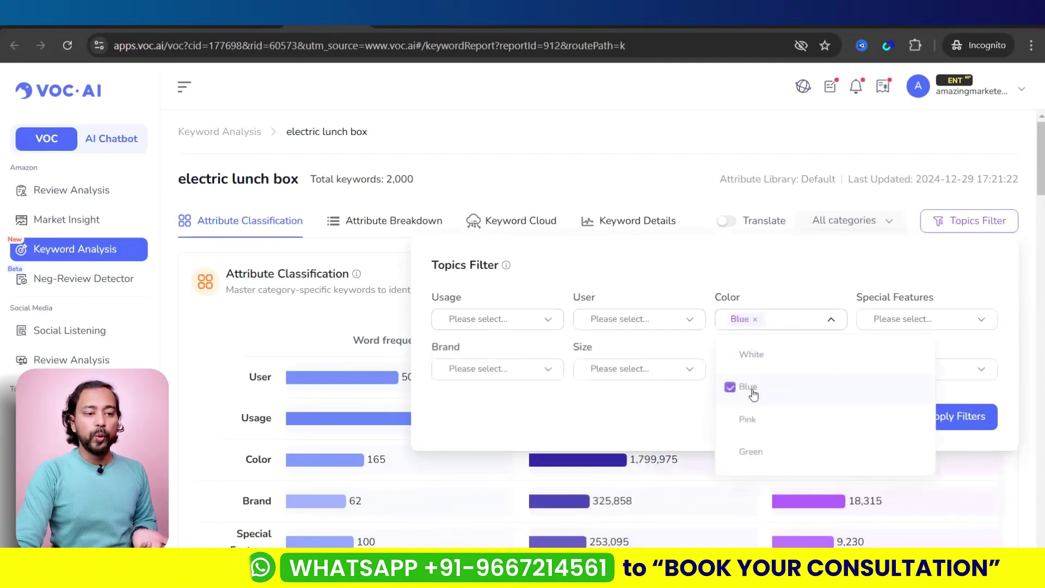
pyautogui.click(943, 421)
pyautogui.click(943, 422)
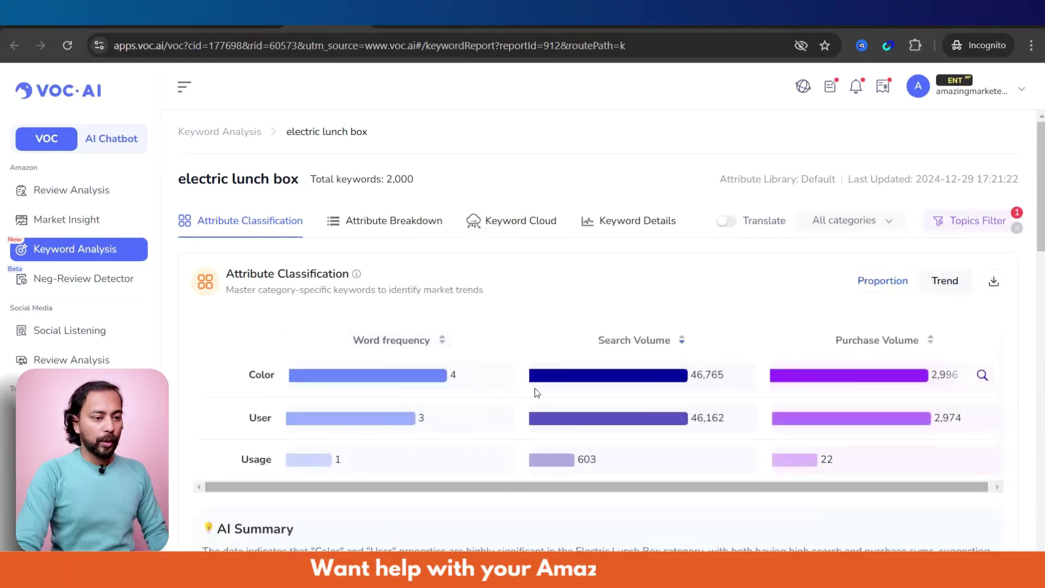
# Review the Blue-filtered attribute charts, AI summaries and keyword details, and clear the topics filter.
pyautogui.scroll(-8, 665, 390)
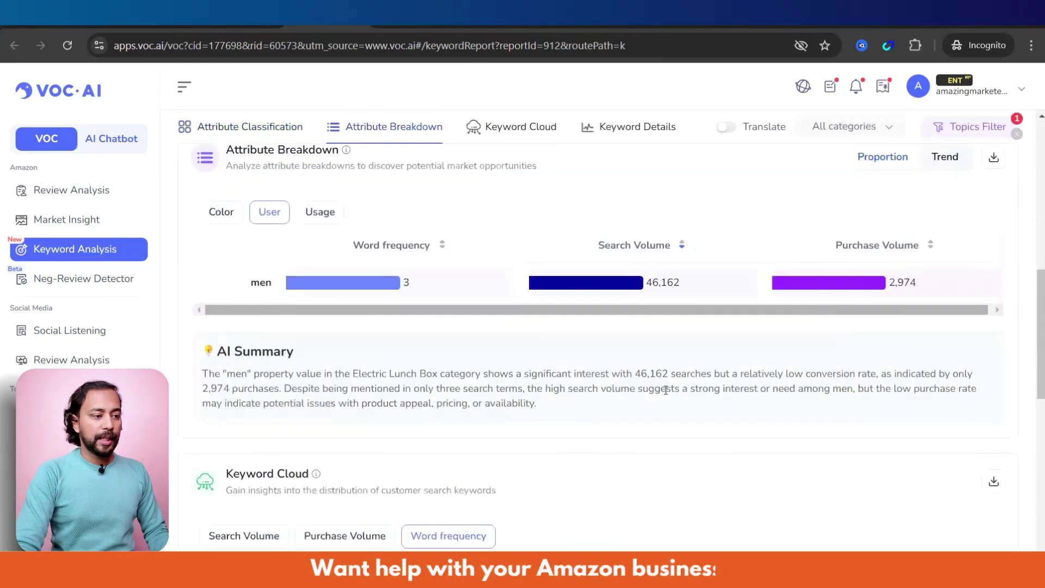
pyautogui.scroll(3, 436, 392)
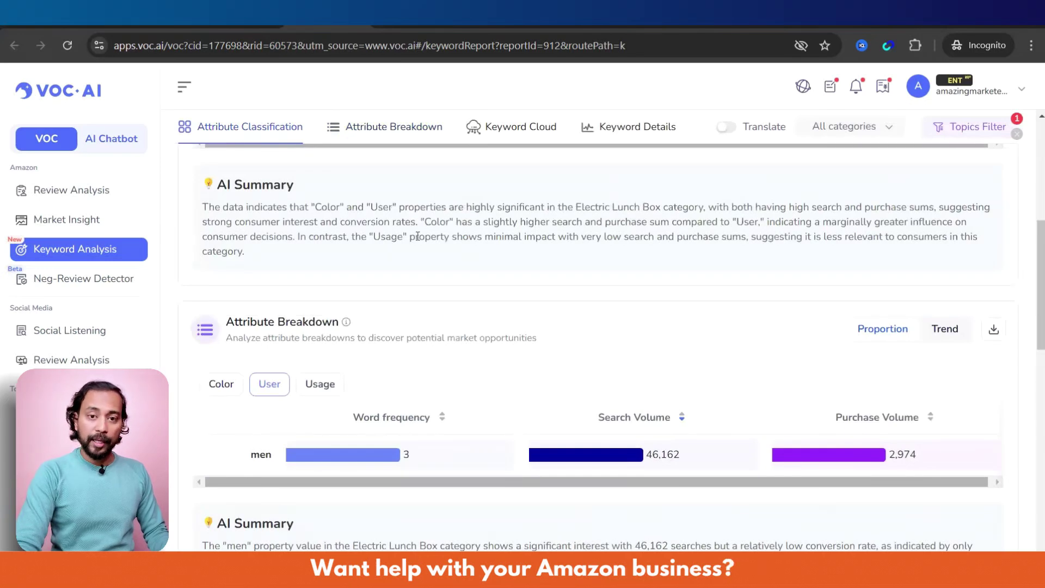
pyautogui.scroll(-10, 417, 236)
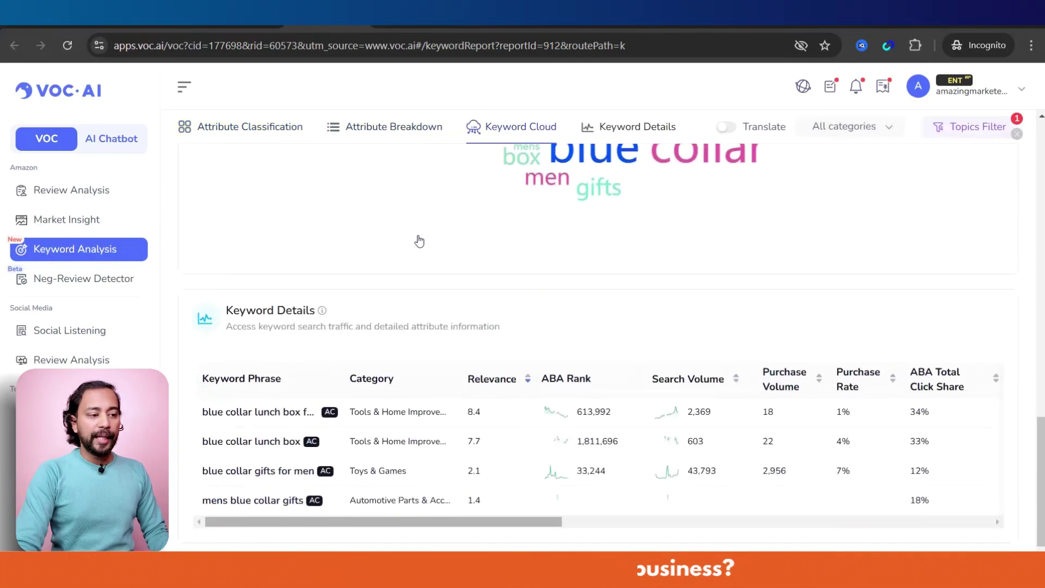
pyautogui.scroll(12, 549, 351)
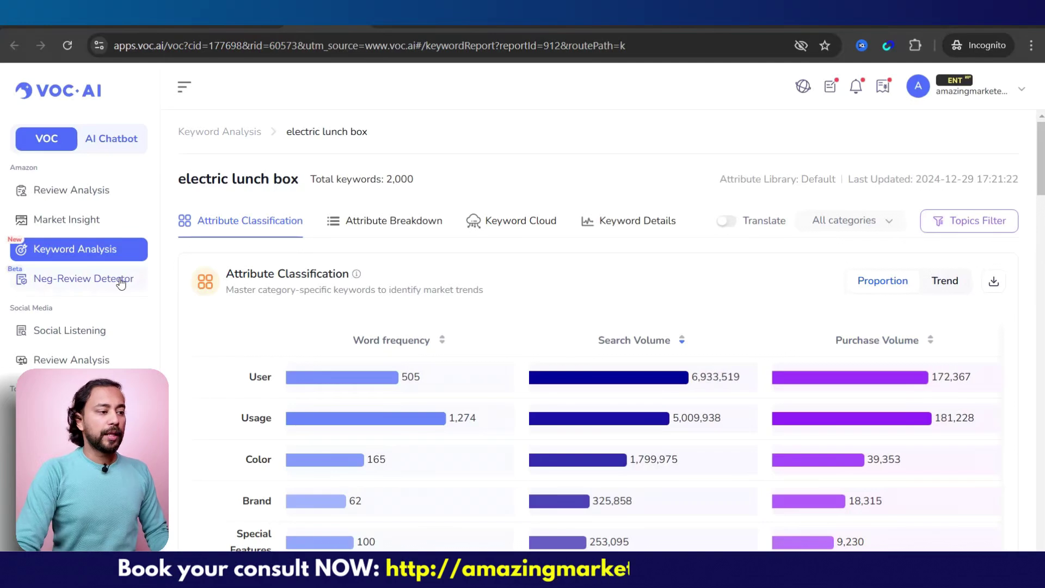
# Open Neg-Review Detector and run the AI analysis for ASIN B096WG2F1Z, copied from the FORABEST lunch box's Amazon listing.
pyautogui.click(121, 280)
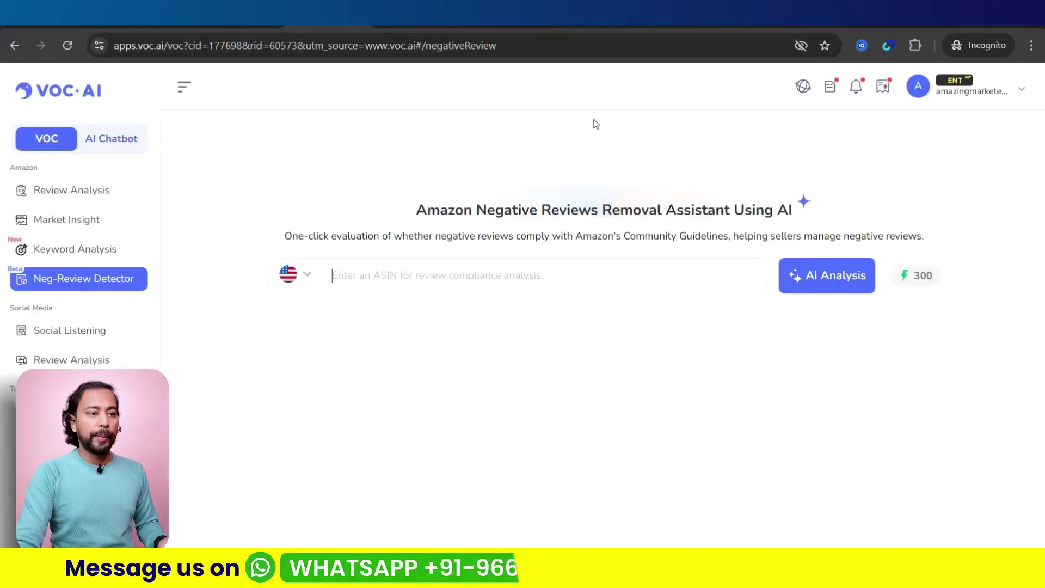
pyautogui.click(645, 25)
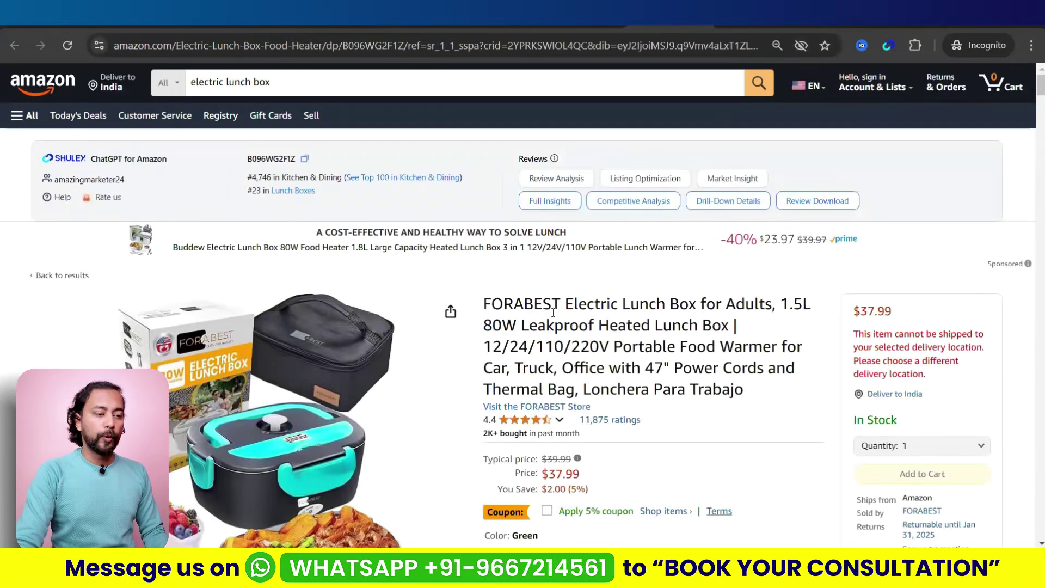
pyautogui.click(489, 46)
pyautogui.doubleClick(431, 46)
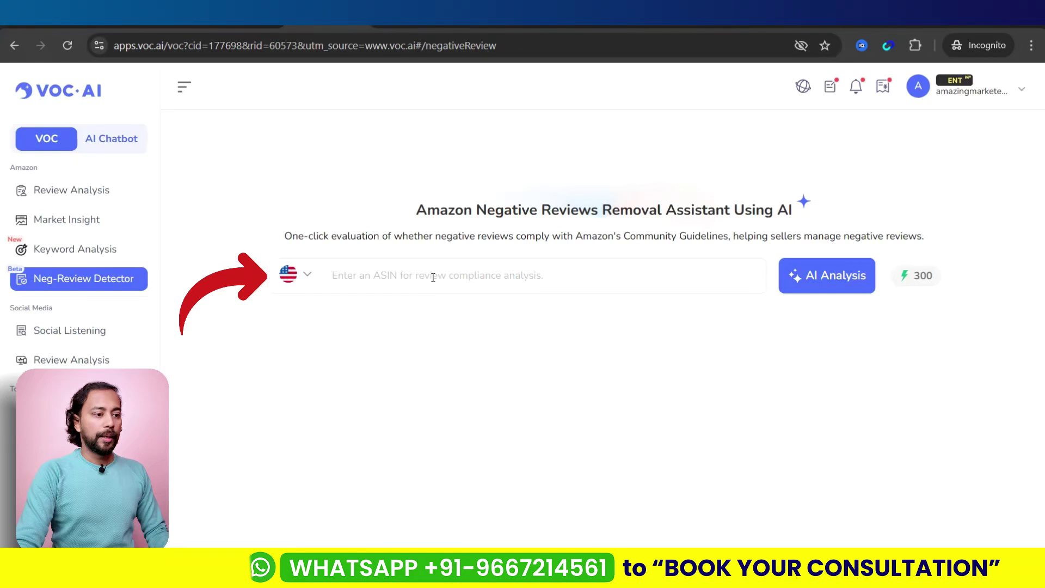
pyautogui.write('B096WG2F1Z')
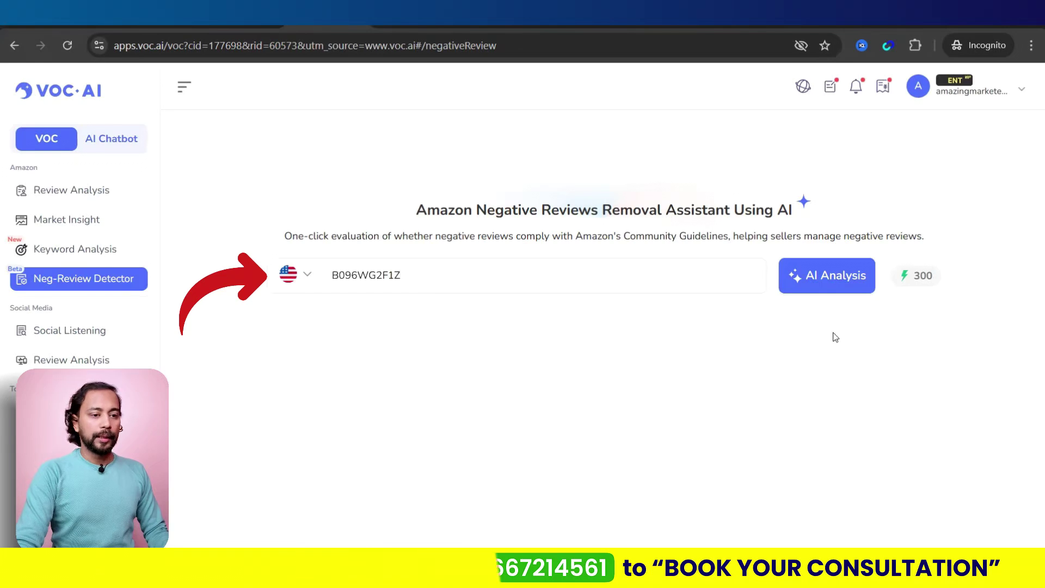
pyautogui.click(851, 277)
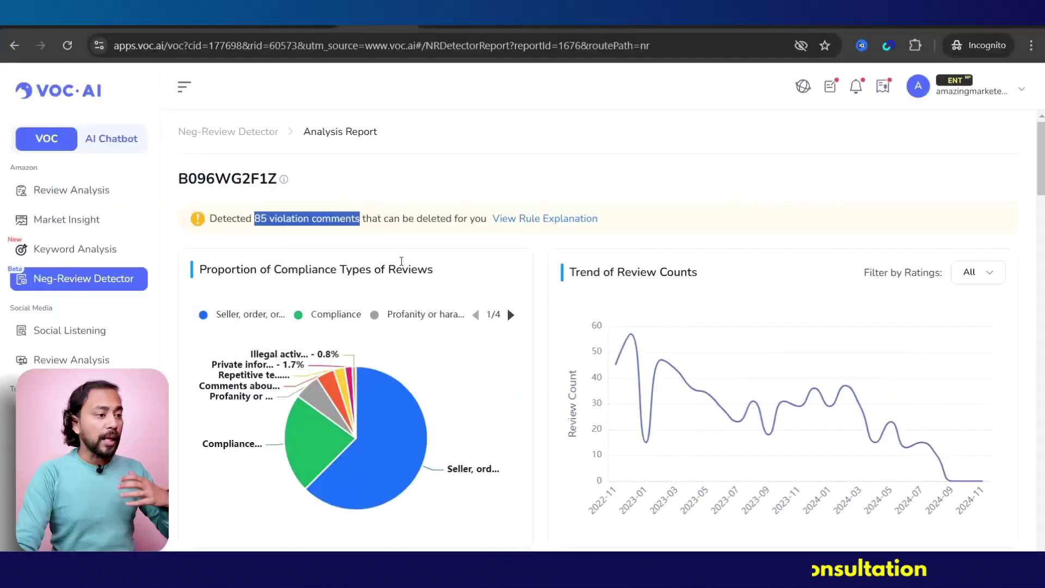
pyautogui.click(364, 237)
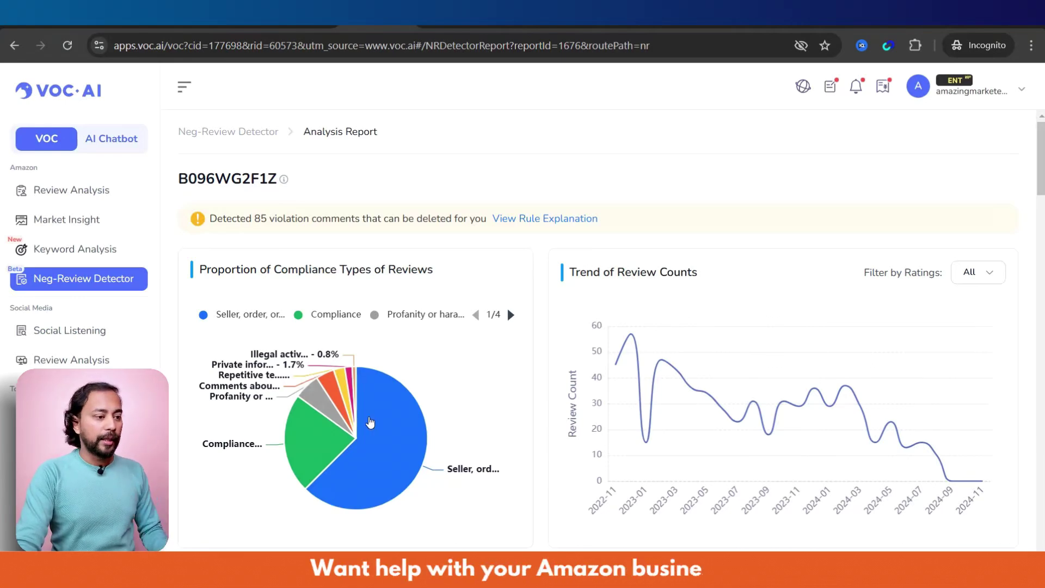
# Examine the Proportion of Compliance Types of Reviews chart, checking individual violation slices and the second page of its legend.
pyautogui.moveTo(369, 439)
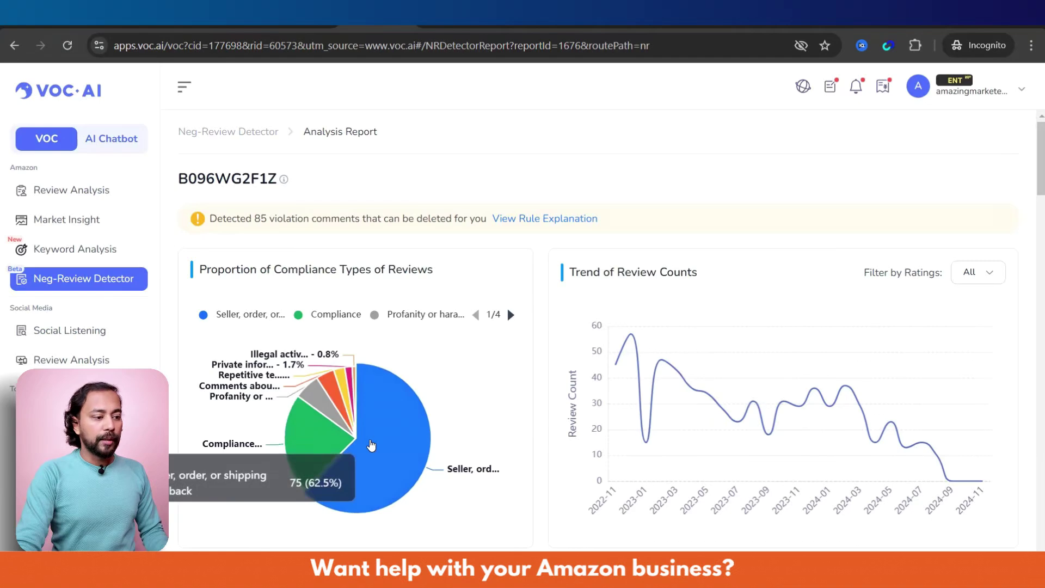
pyautogui.moveTo(311, 455)
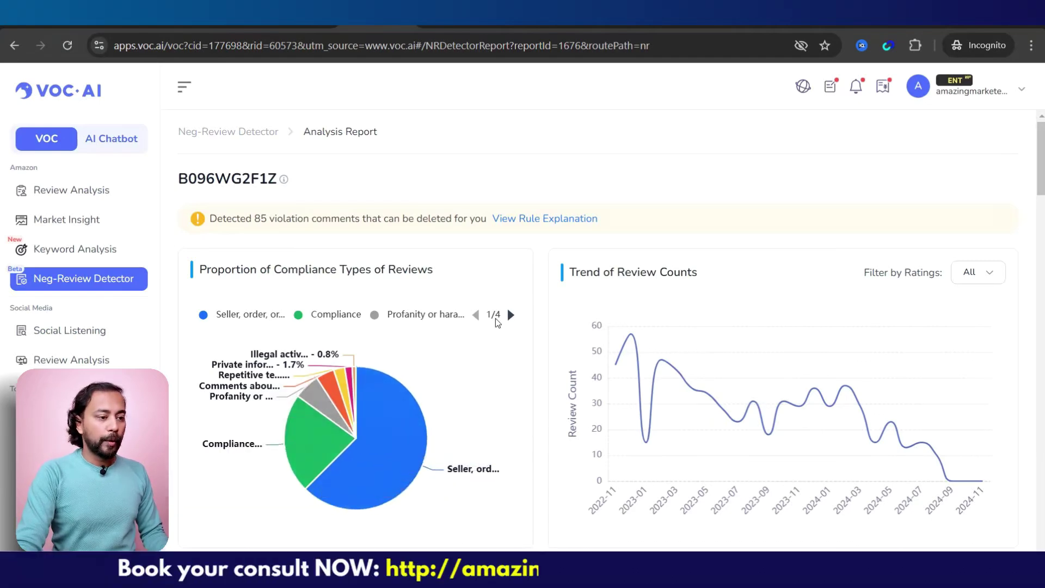
pyautogui.click(510, 315)
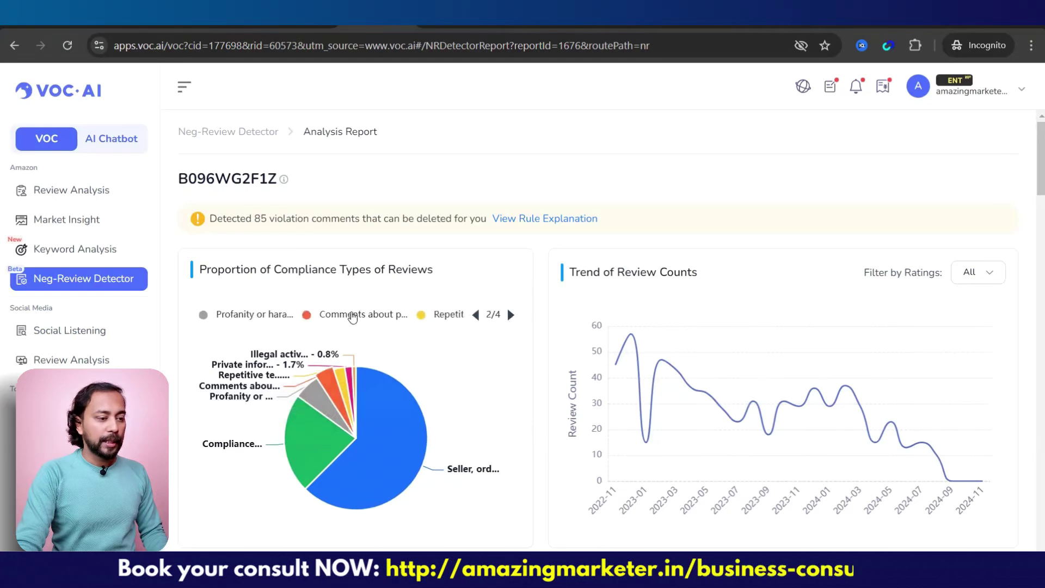
pyautogui.moveTo(253, 387)
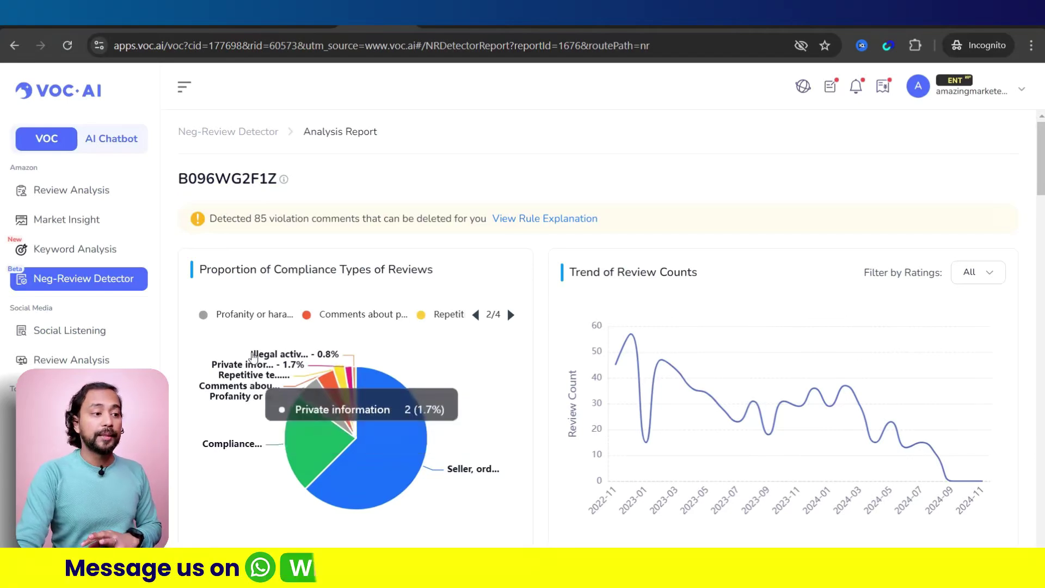
pyautogui.moveTo(276, 365)
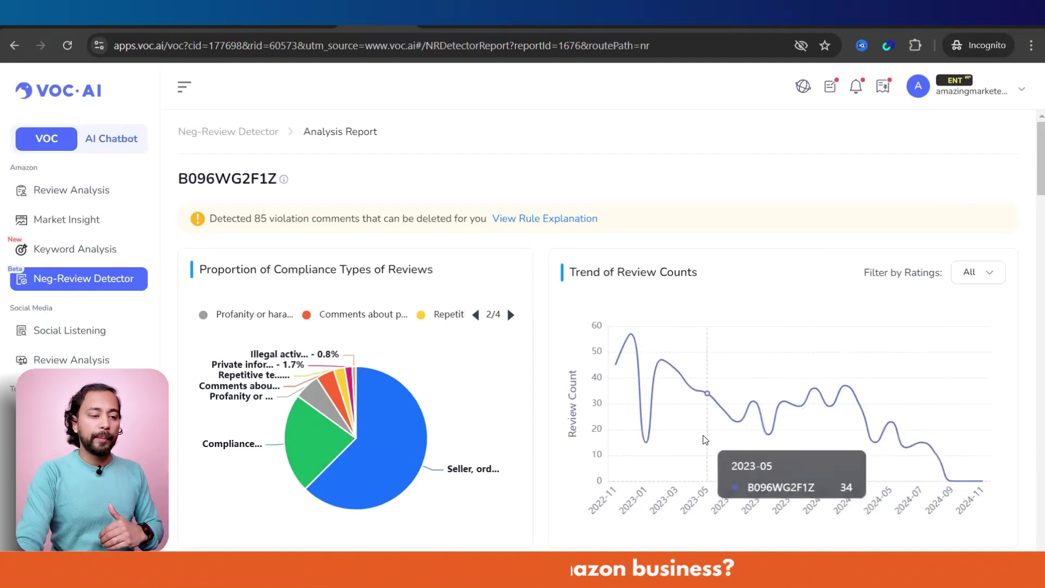
# Inspect the AI-assigned violation type and the explanation of results for the "Don't buy" review in Review Details.
pyautogui.scroll(-5, 309, 318)
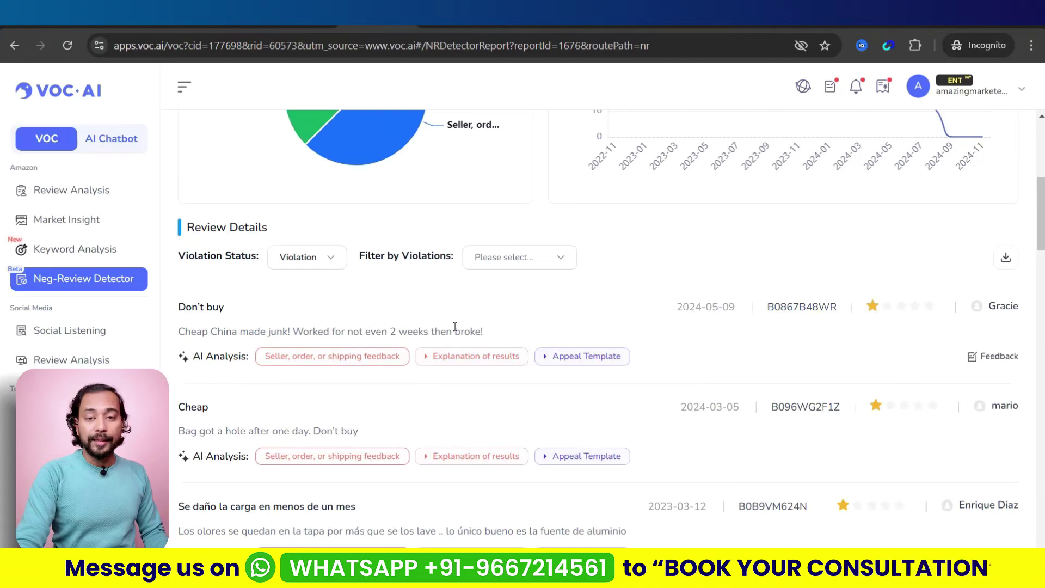
pyautogui.moveTo(340, 362)
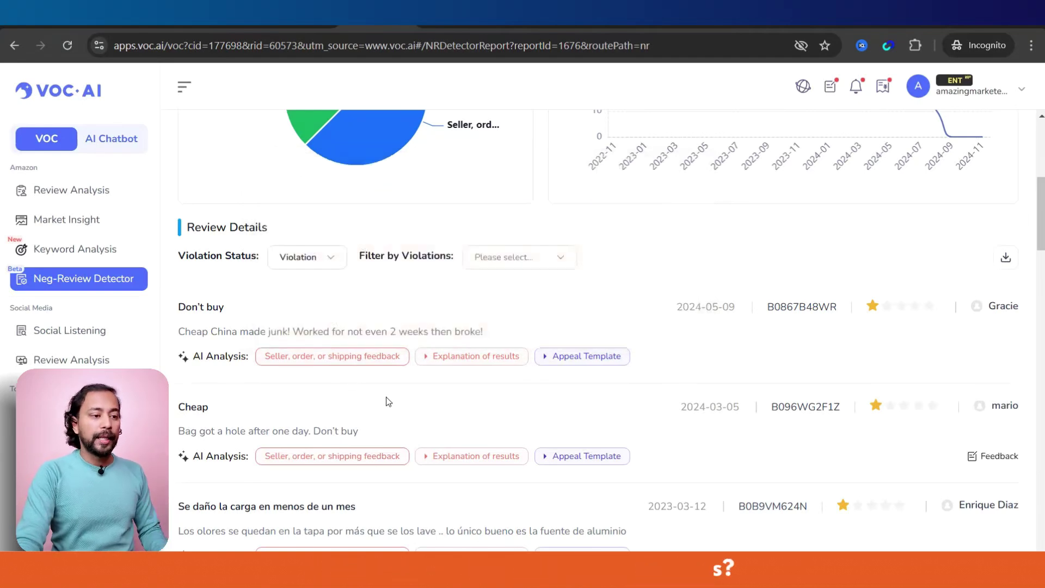
pyautogui.moveTo(450, 356)
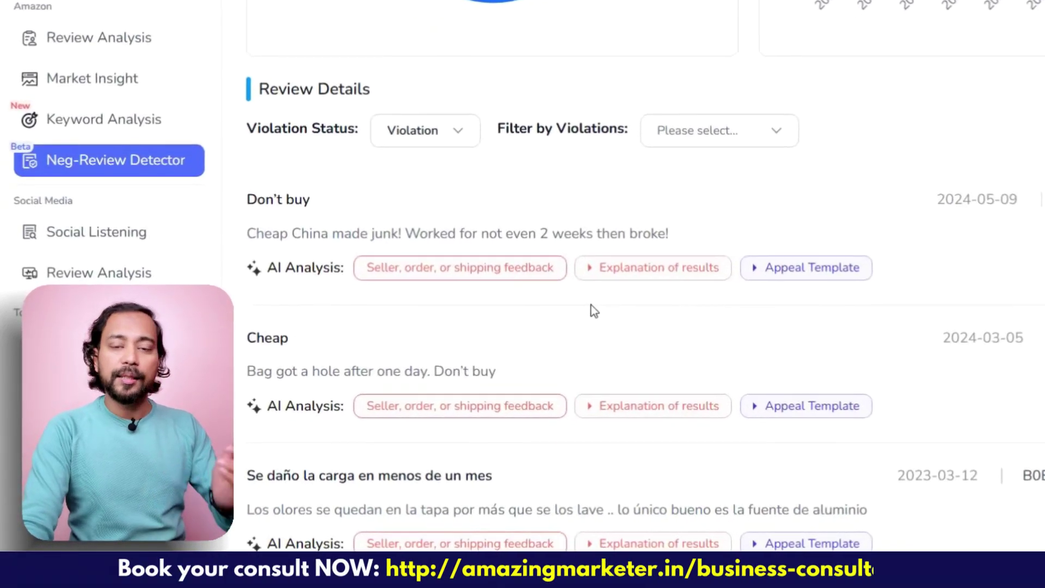
# Open the appeal template for the "Don't buy" review and read the removal request email through to its closing.
pyautogui.click(841, 268)
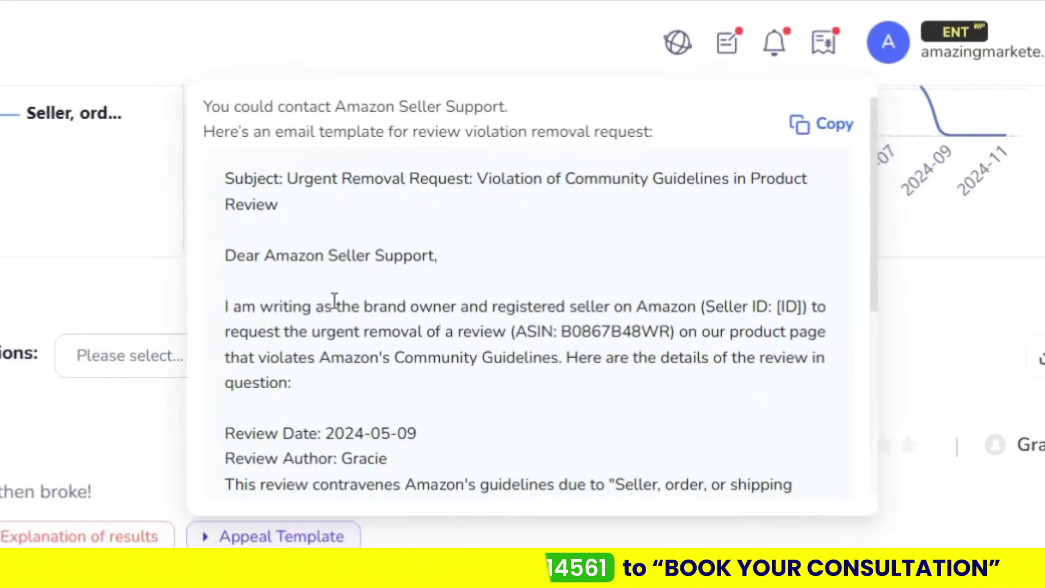
pyautogui.scroll(-5, 335, 301)
pyautogui.scroll(5, 558, 361)
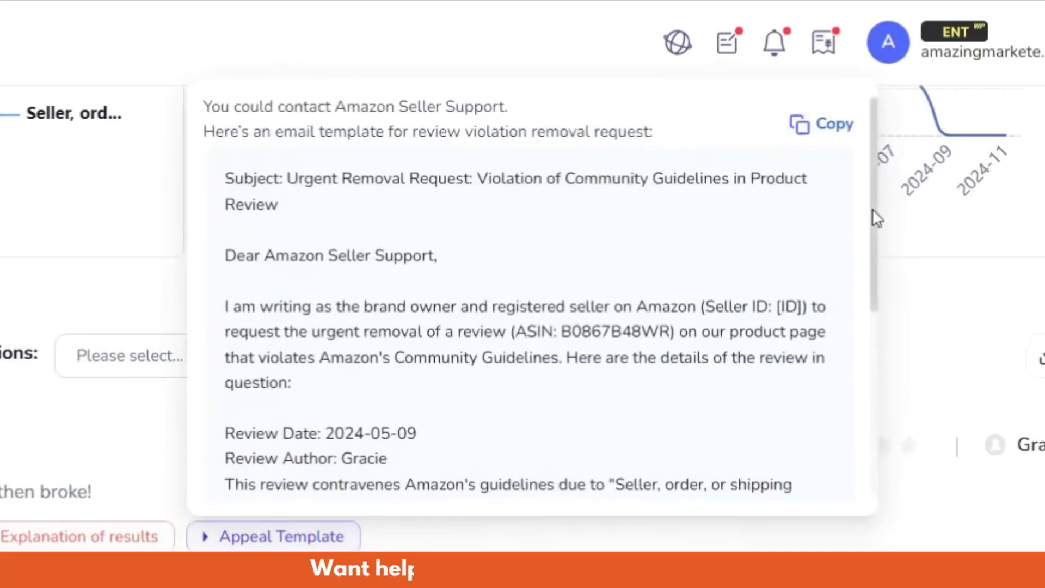
pyautogui.moveTo(872, 216); pyautogui.dragTo(872, 254)
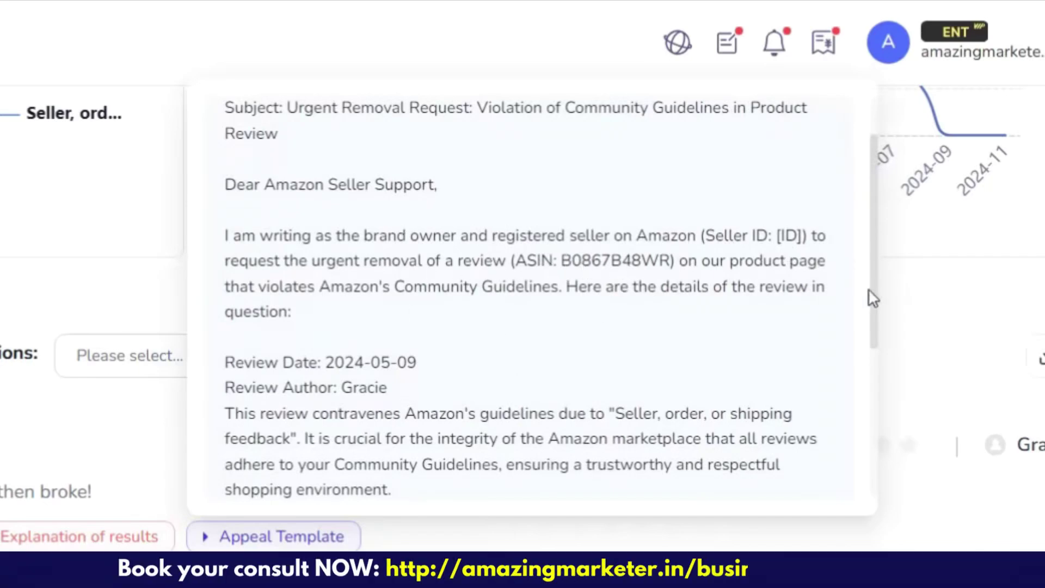
pyautogui.scroll(-4, 872, 309)
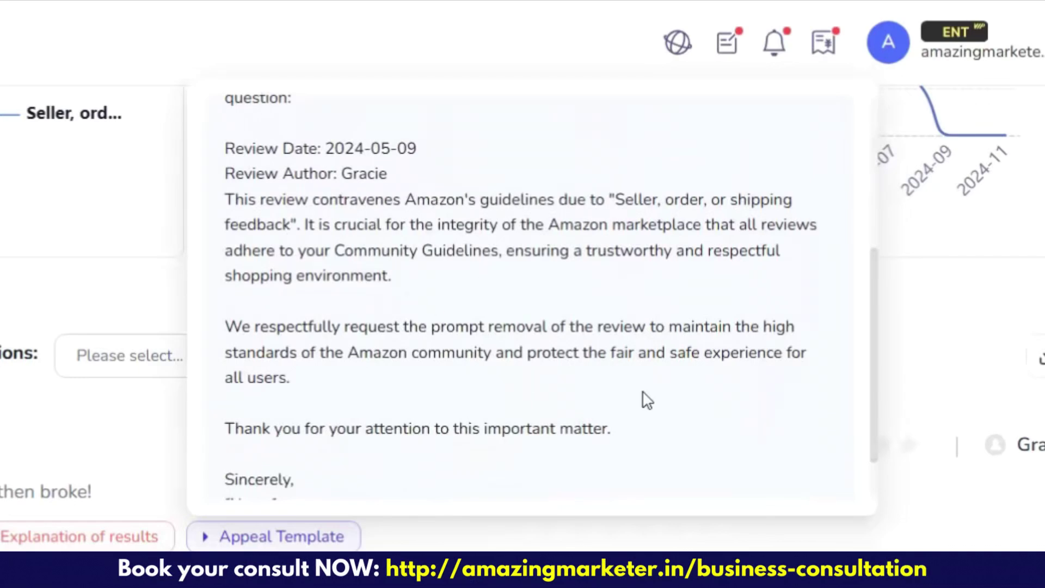
pyautogui.moveTo(331, 538)
pyautogui.scroll(-2, 380, 440)
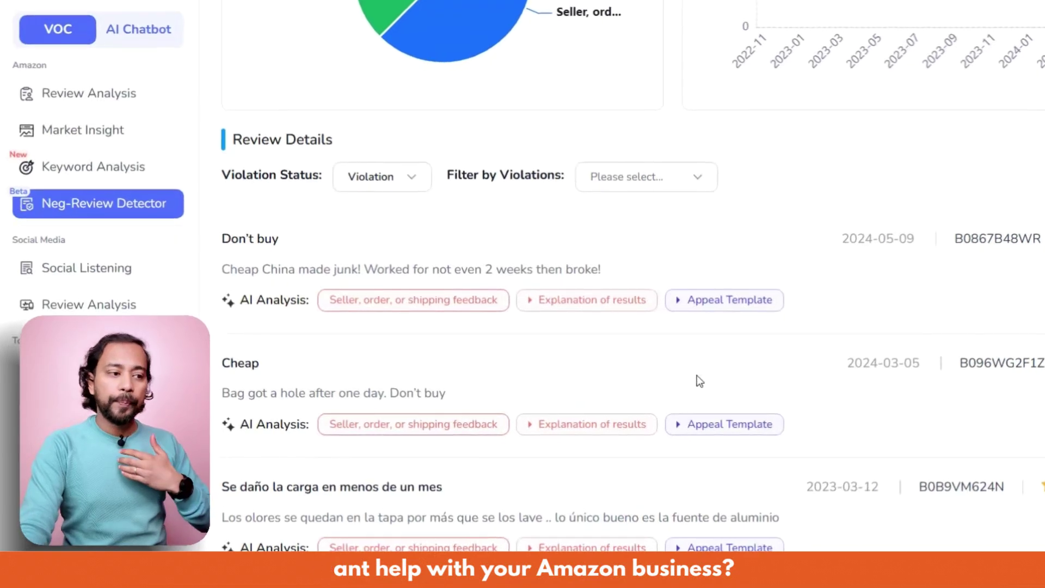
# Check the explanation of results for the "Boite a lunch" review and the appeal template for the "Cheap quality" review.
pyautogui.scroll(8, 700, 373)
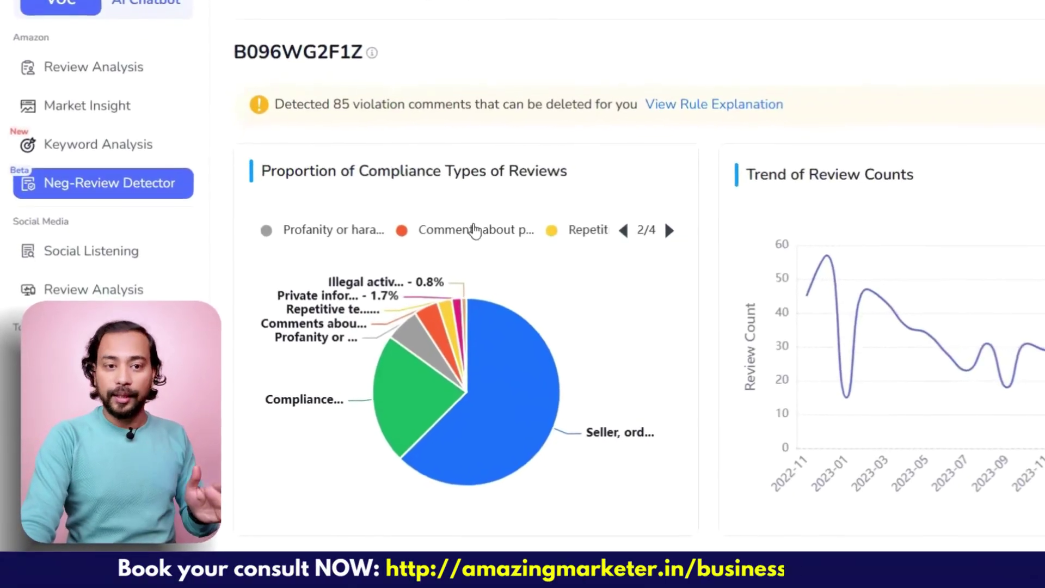
pyautogui.scroll(-10, 544, 338)
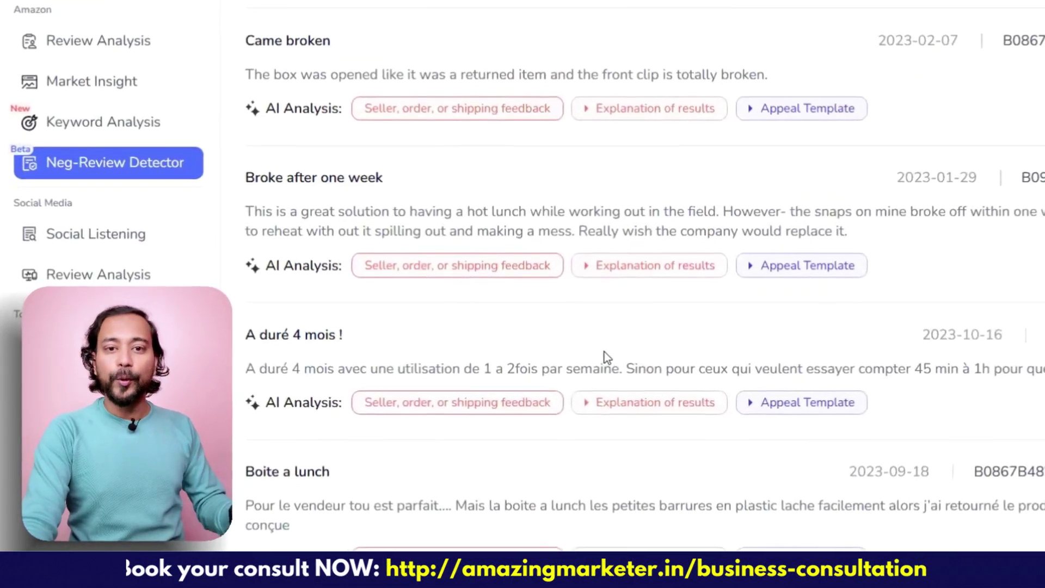
pyautogui.scroll(-3, 490, 326)
pyautogui.moveTo(448, 401)
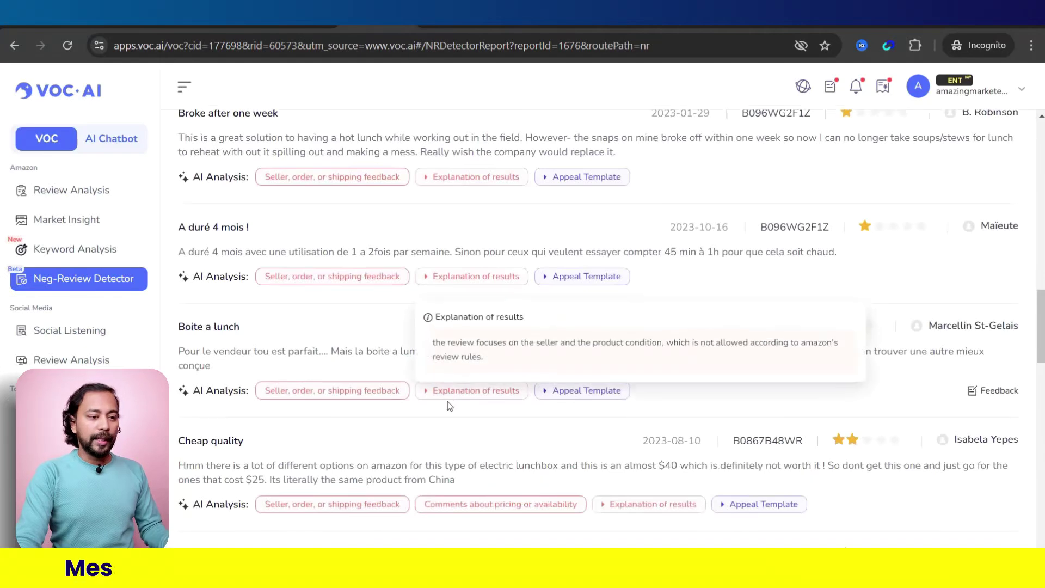
pyautogui.scroll(-3, 623, 399)
pyautogui.moveTo(773, 344)
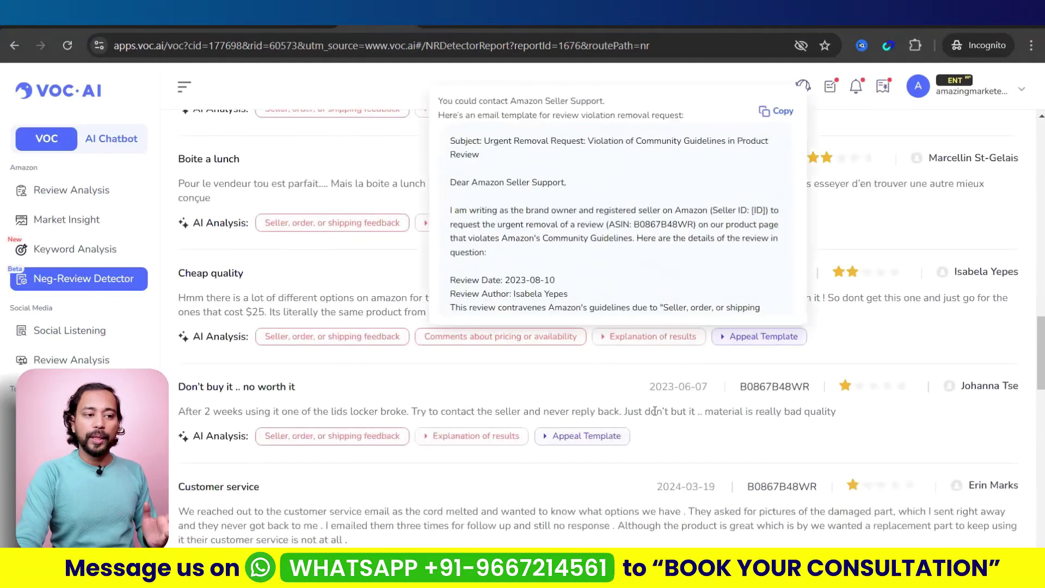
# Skim the remaining flagged reviews with their violation labels in Review Details, and return to the report's start.
pyautogui.scroll(-6, 654, 411)
pyautogui.scroll(15, 648, 427)
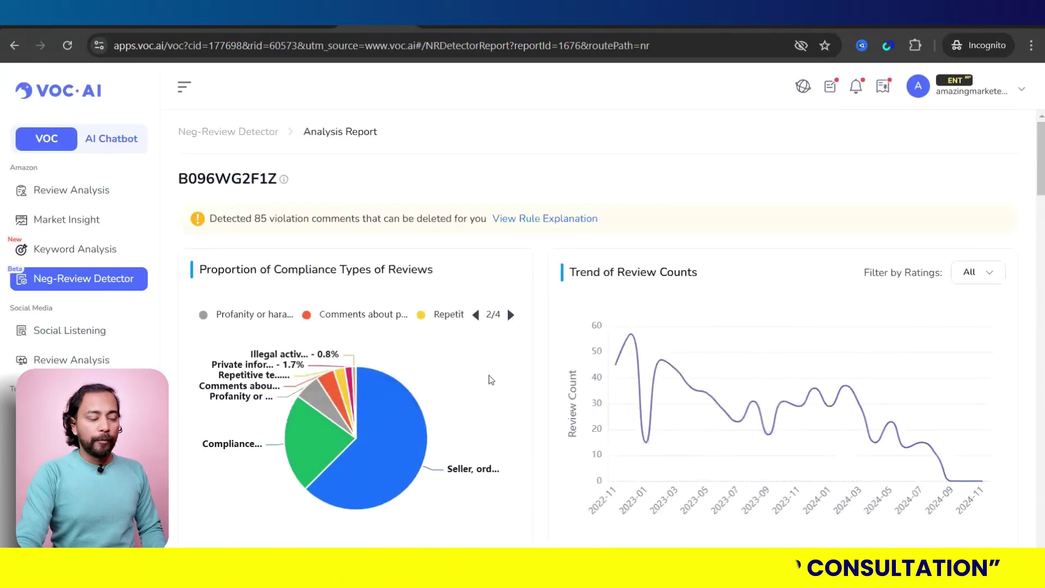
pyautogui.scroll(-12, 536, 378)
pyautogui.scroll(-15, 851, 385)
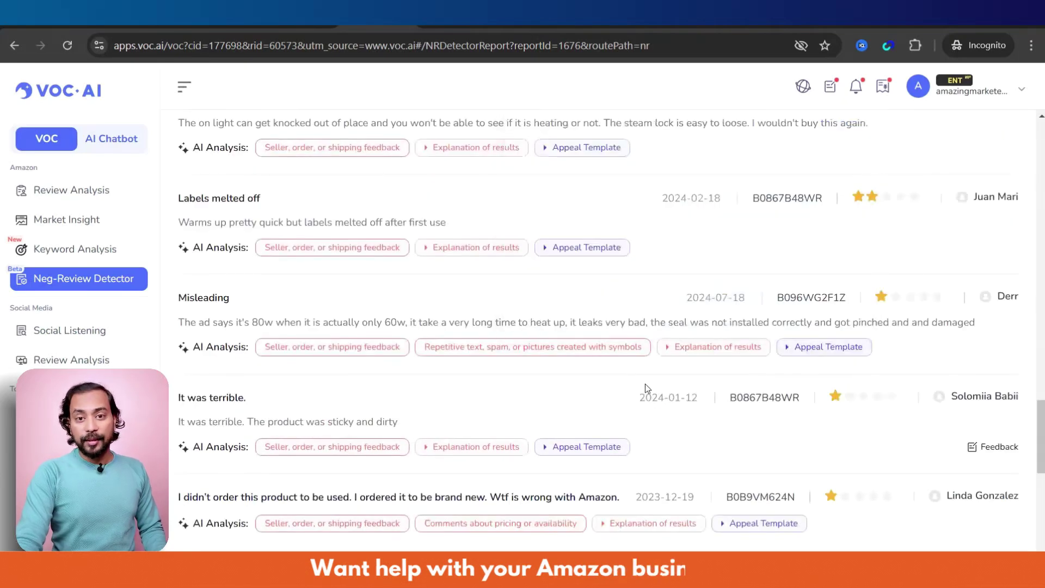
pyautogui.scroll(15, 645, 383)
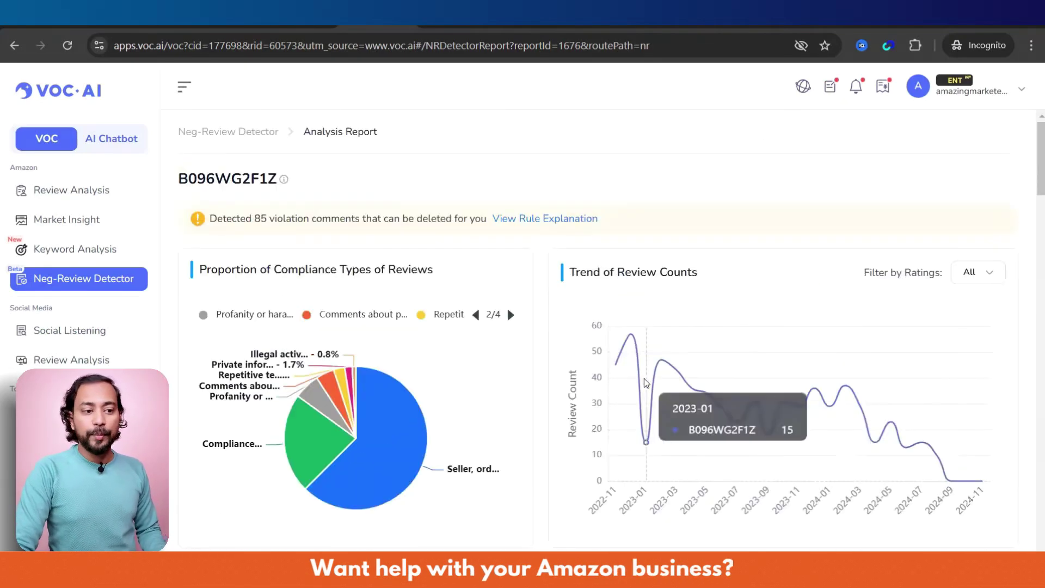